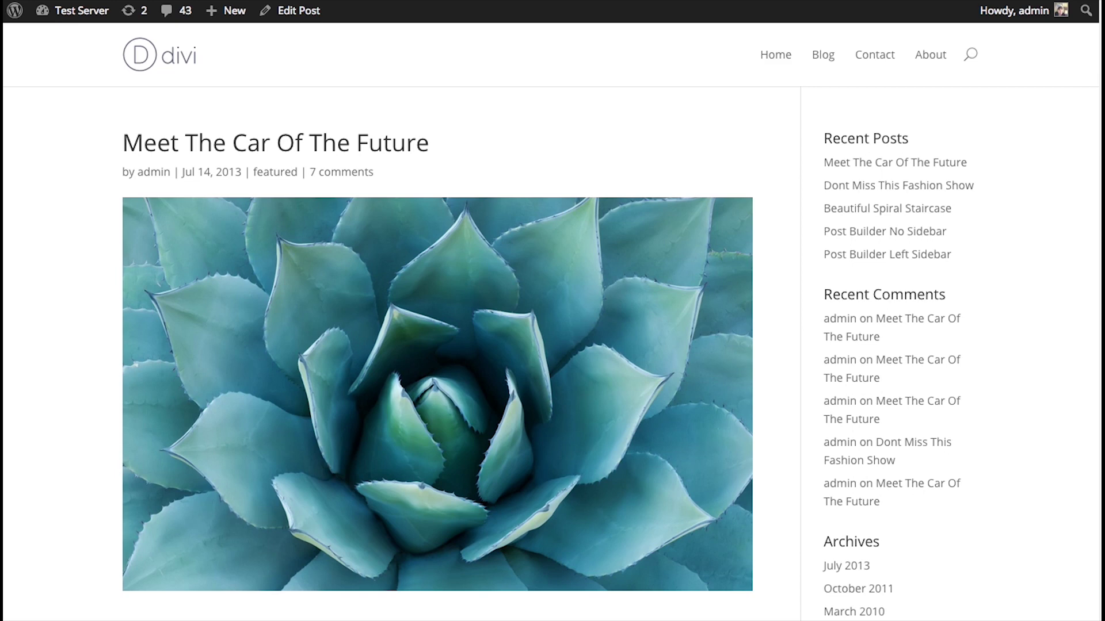
- Read down the Meet The Car Of The Future post to preview its newsletter fly-in
{"action": "scroll", "coordinate": [786, 239], "scroll_direction": "down", "scroll_amount": 10}
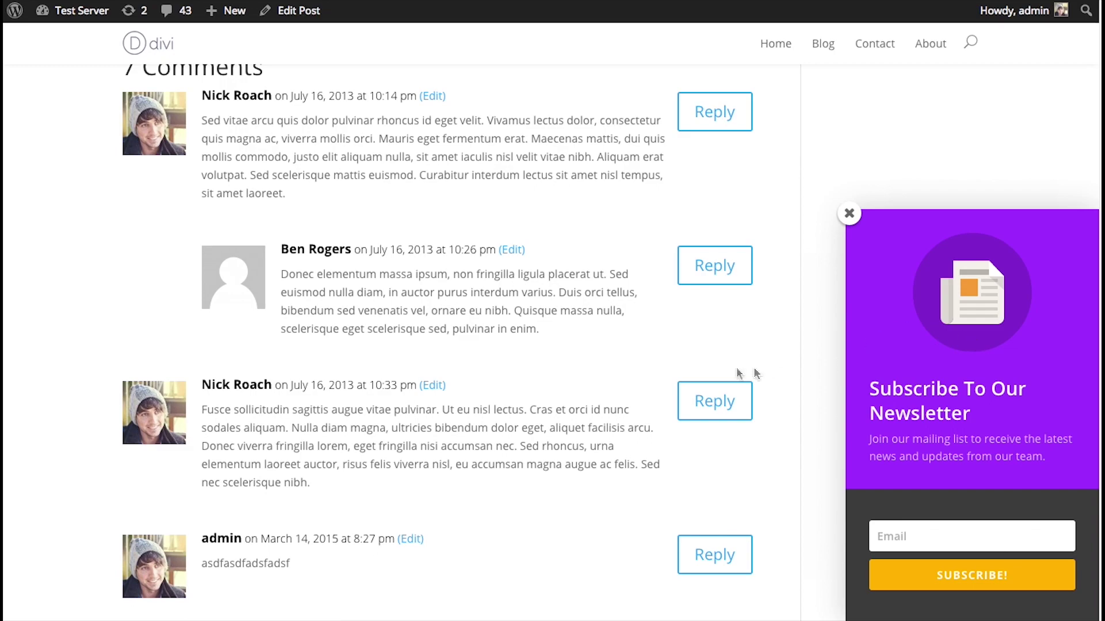
{"action": "scroll", "coordinate": [854, 279], "scroll_direction": "up", "scroll_amount": 1}
{"action": "scroll", "coordinate": [852, 276], "scroll_direction": "up", "scroll_amount": 5}
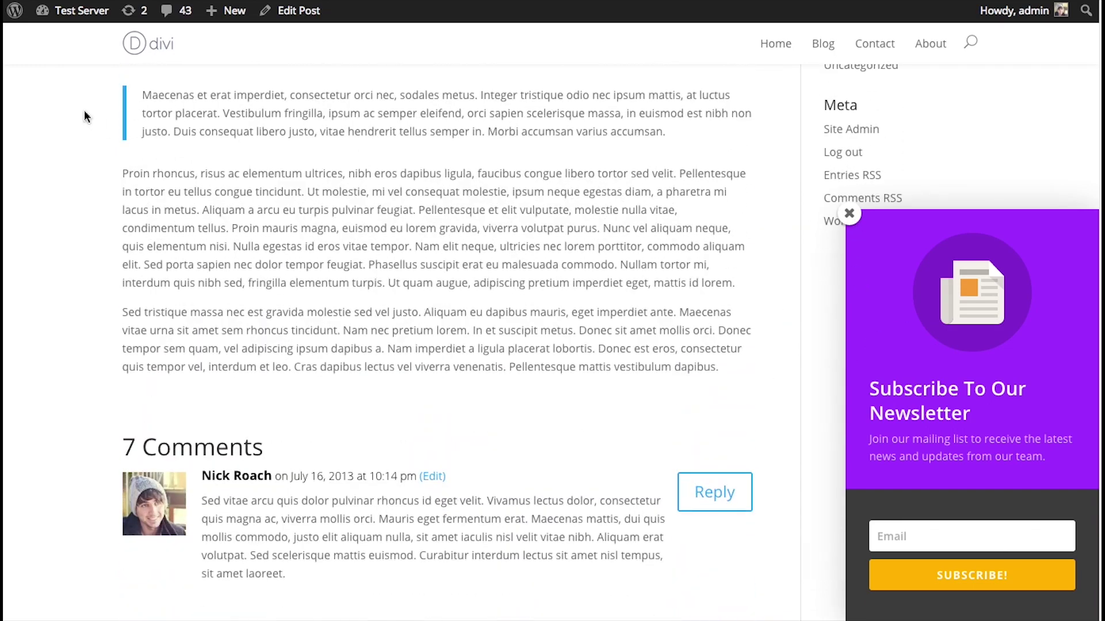
- Open Bloom's optin forms in the site's dashboard and delete the active optin MyNewOptin
{"action": "left_click", "coordinate": [87, 13]}
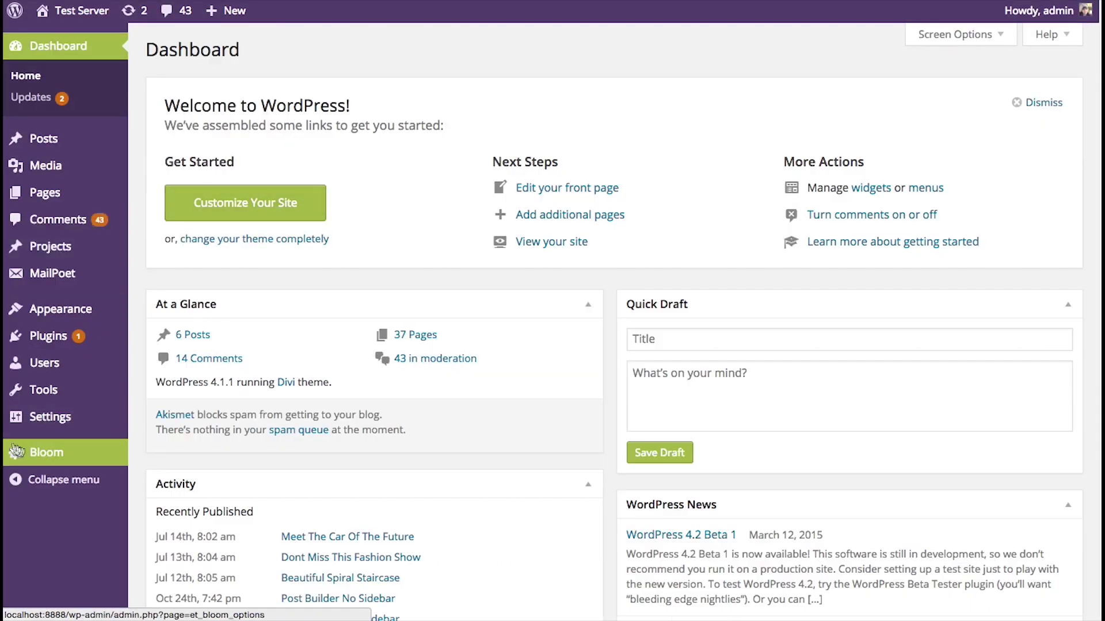
{"action": "mouse_move", "coordinate": [69, 454]}
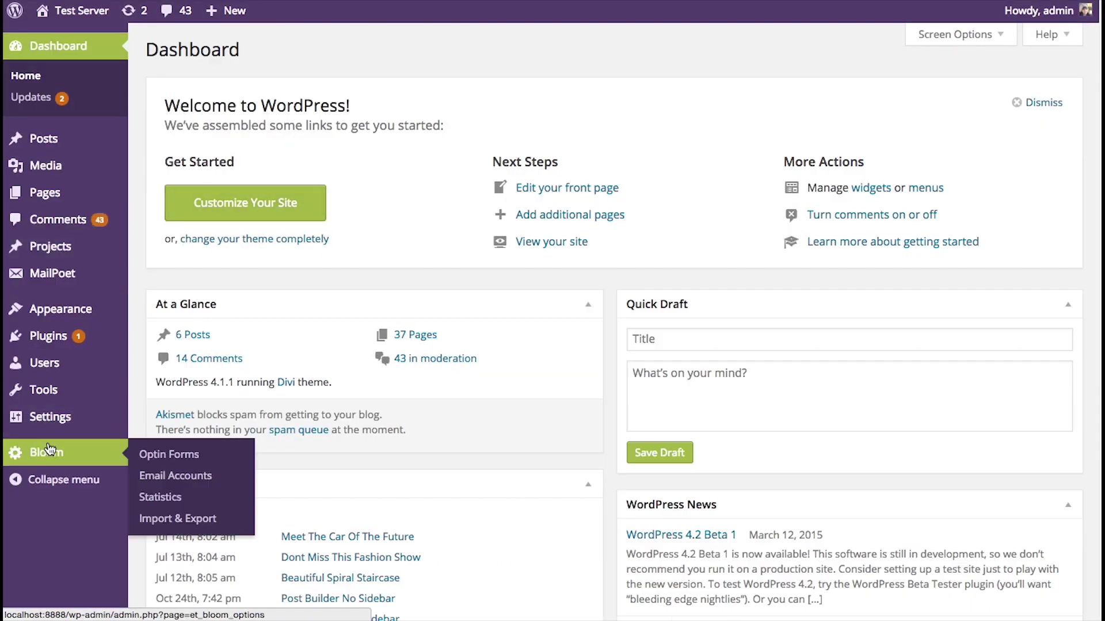
{"action": "left_click", "coordinate": [172, 458]}
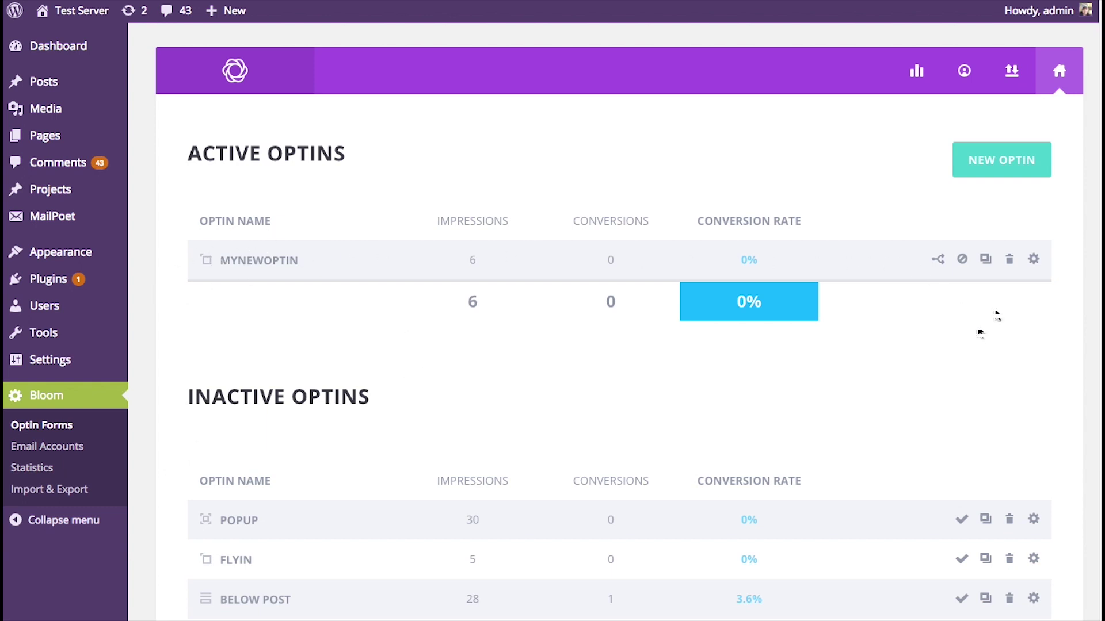
{"action": "left_click", "coordinate": [1009, 259]}
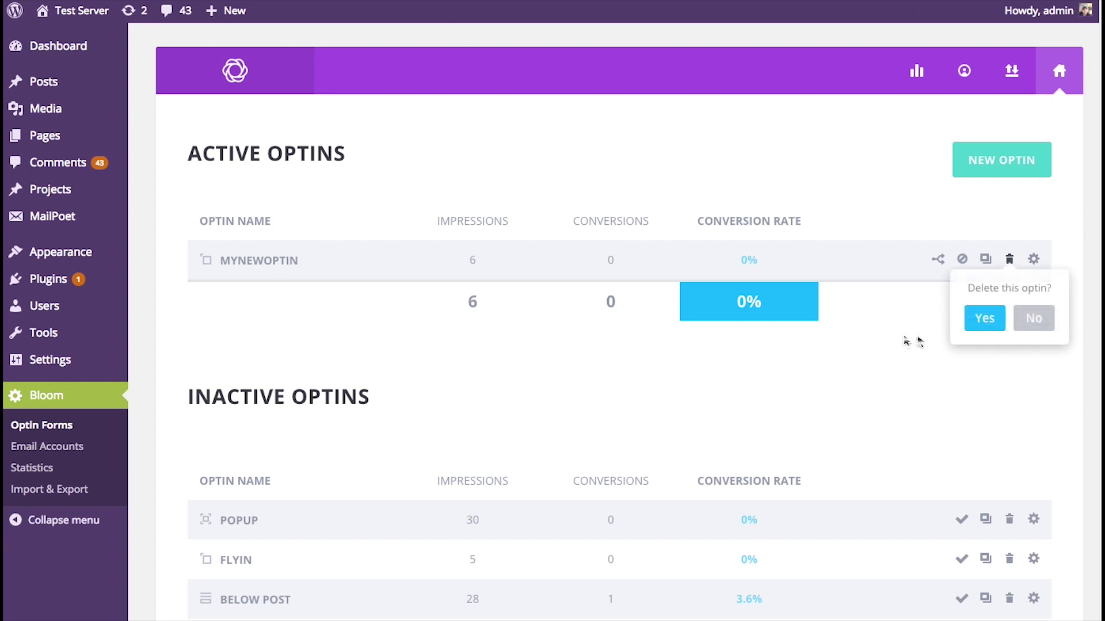
{"action": "left_click", "coordinate": [984, 320]}
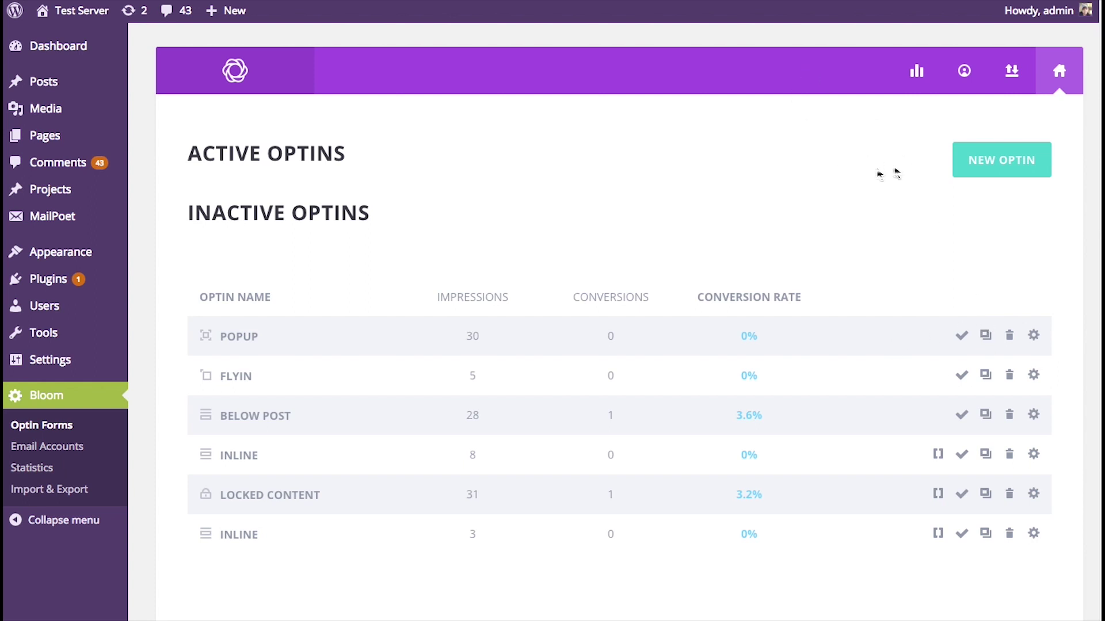
- Look over the connected email accounts and their mailing lists in Bloom
{"action": "left_click", "coordinate": [966, 80]}
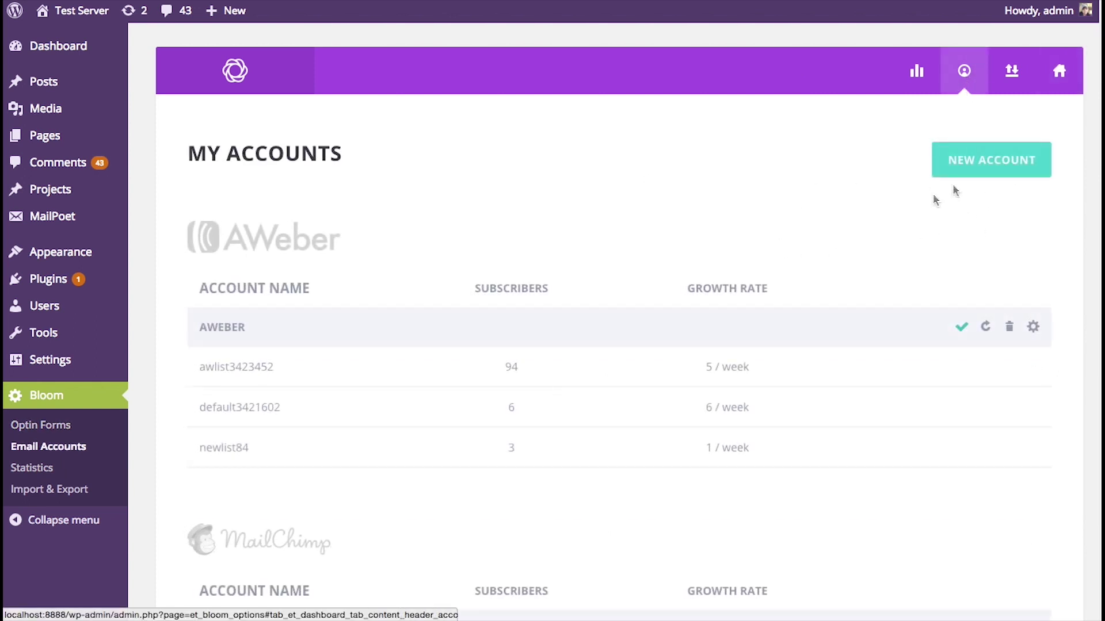
{"action": "scroll", "coordinate": [786, 198], "scroll_direction": "down", "scroll_amount": 9}
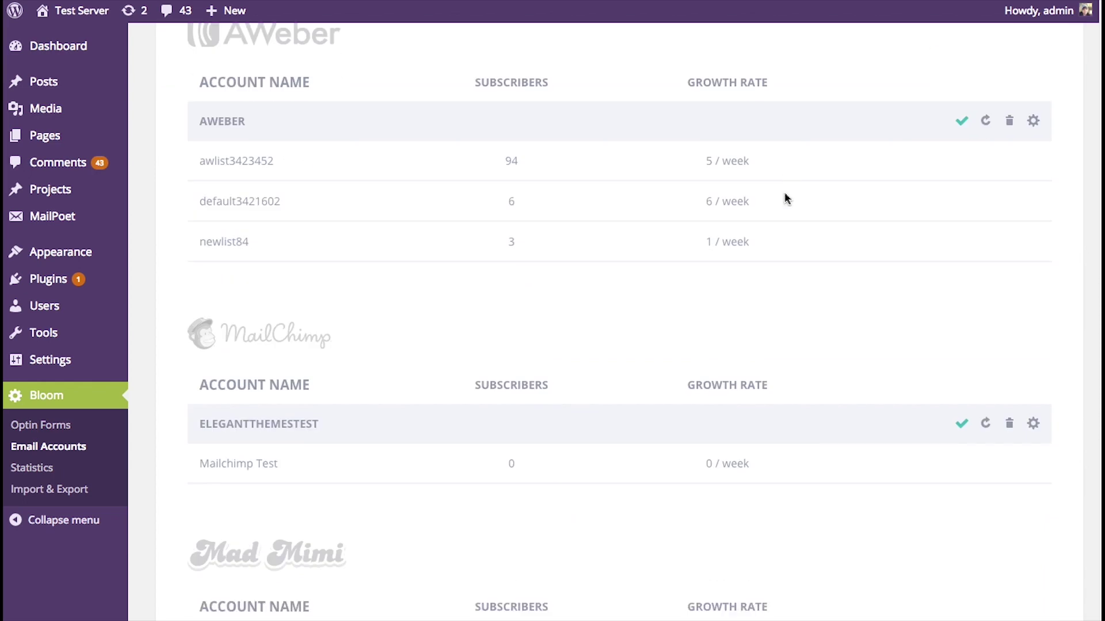
{"action": "scroll", "coordinate": [798, 218], "scroll_direction": "up", "scroll_amount": 9}
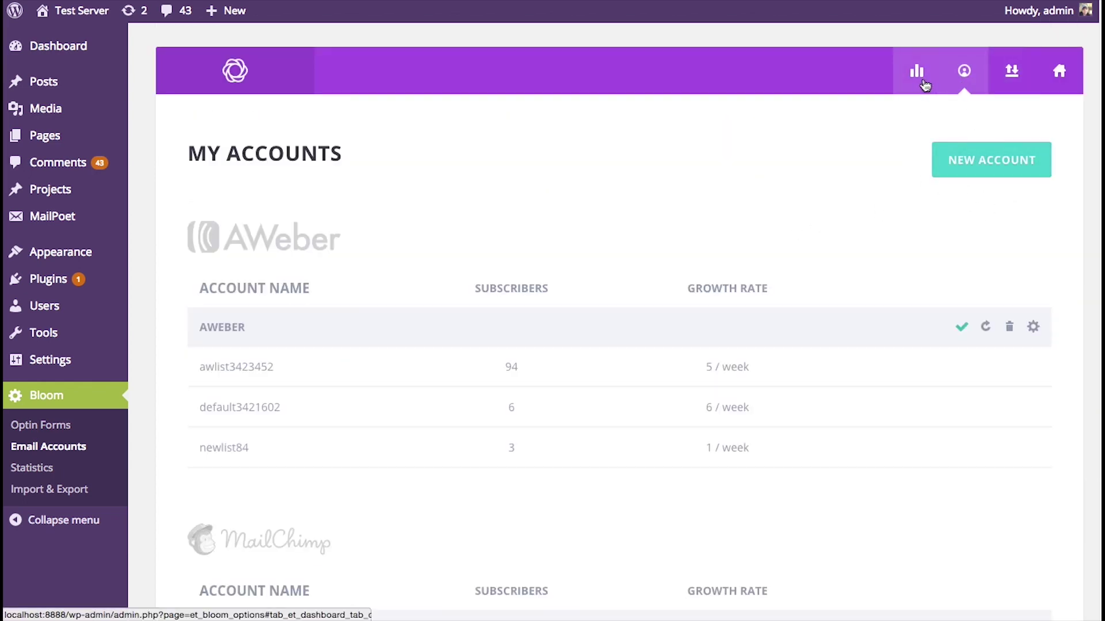
- Create a new Fly In optin from the optin forms overview and name it "Flyin Blog"
{"action": "left_click", "coordinate": [1059, 71]}
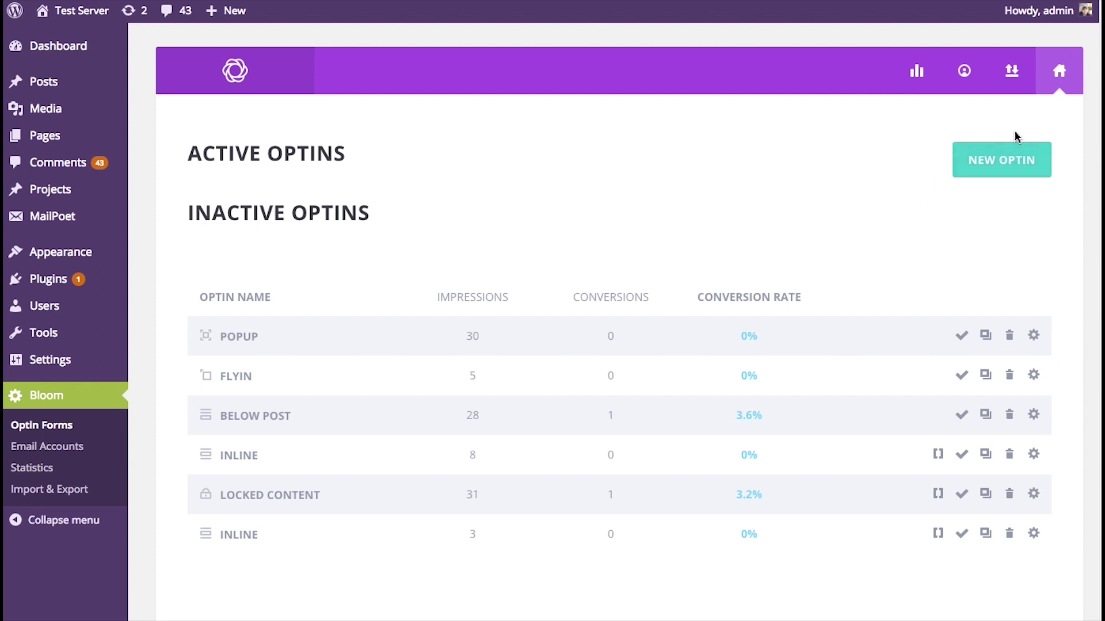
{"action": "left_click", "coordinate": [1003, 168]}
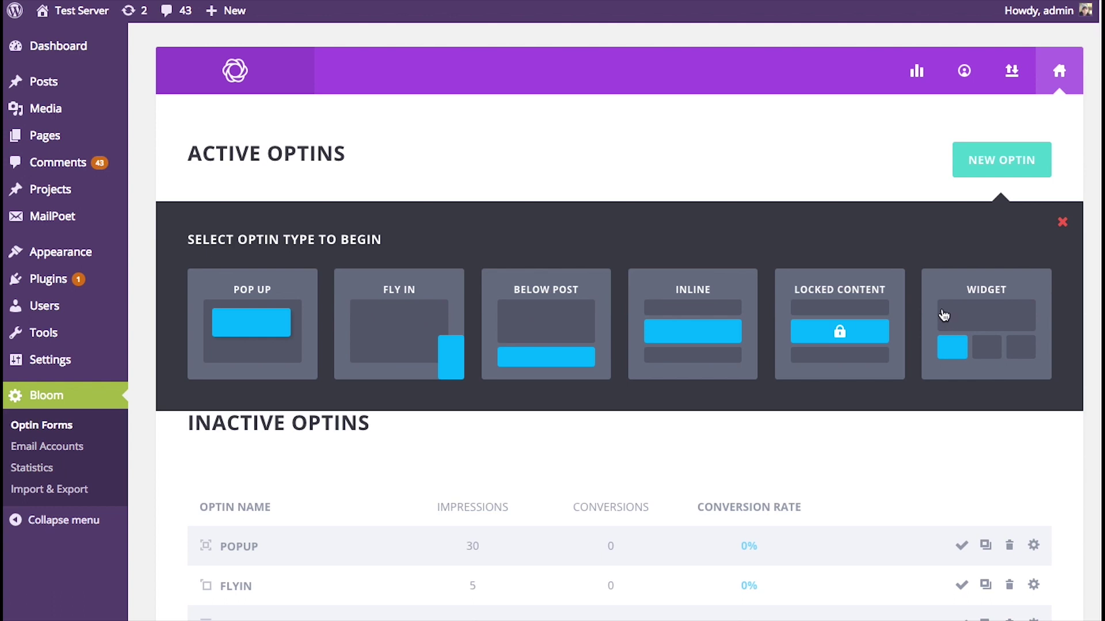
{"action": "left_click", "coordinate": [406, 312]}
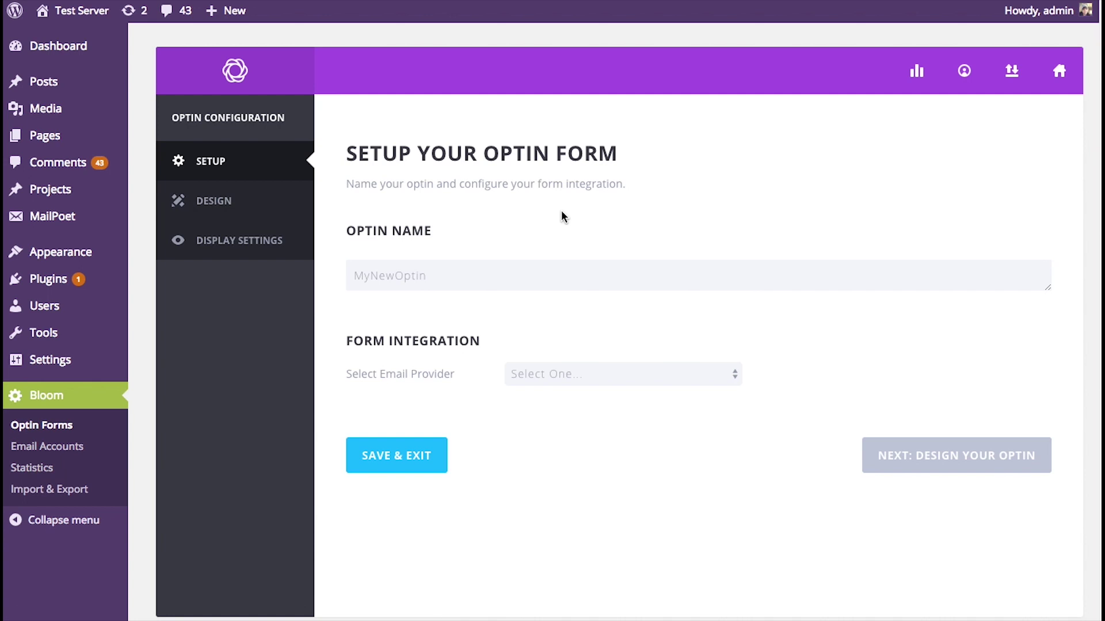
{"action": "double_click", "coordinate": [448, 281]}
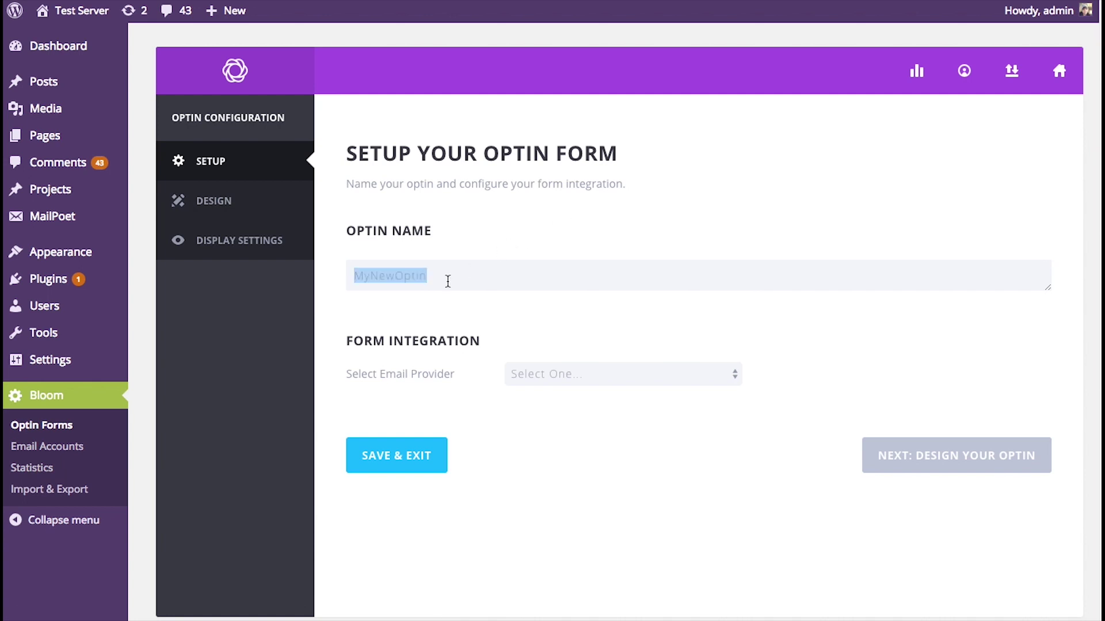
{"action": "type", "text": "Flyin"}
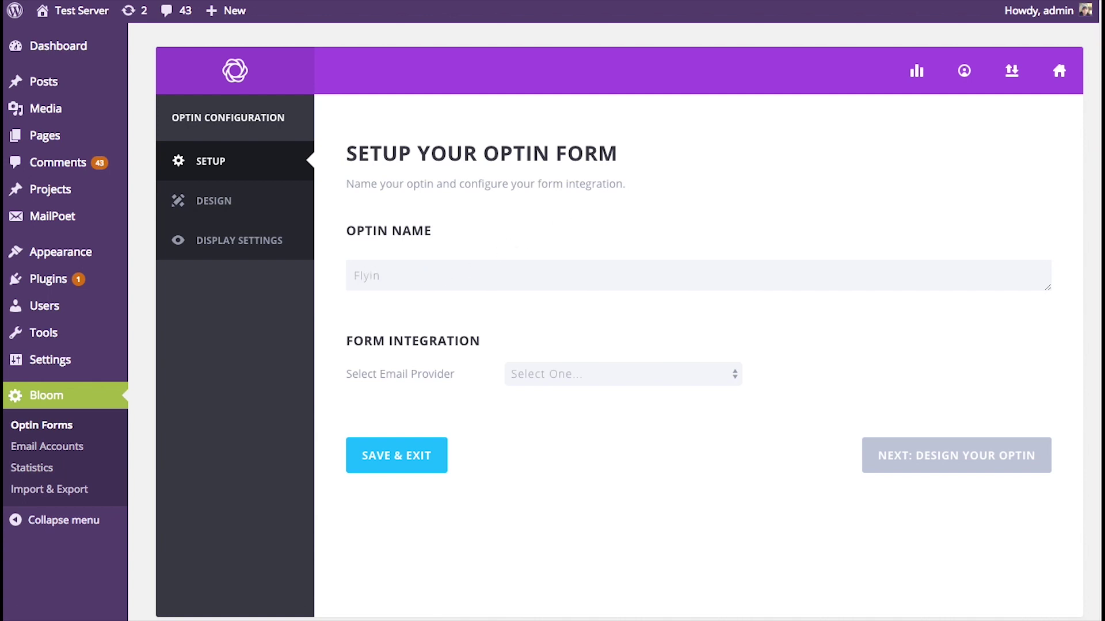
{"action": "type", "text": " Blog"}
- Integrate the form with AWeber, choosing the AWeber account and the email list awlist3423452
{"action": "left_click", "coordinate": [565, 376]}
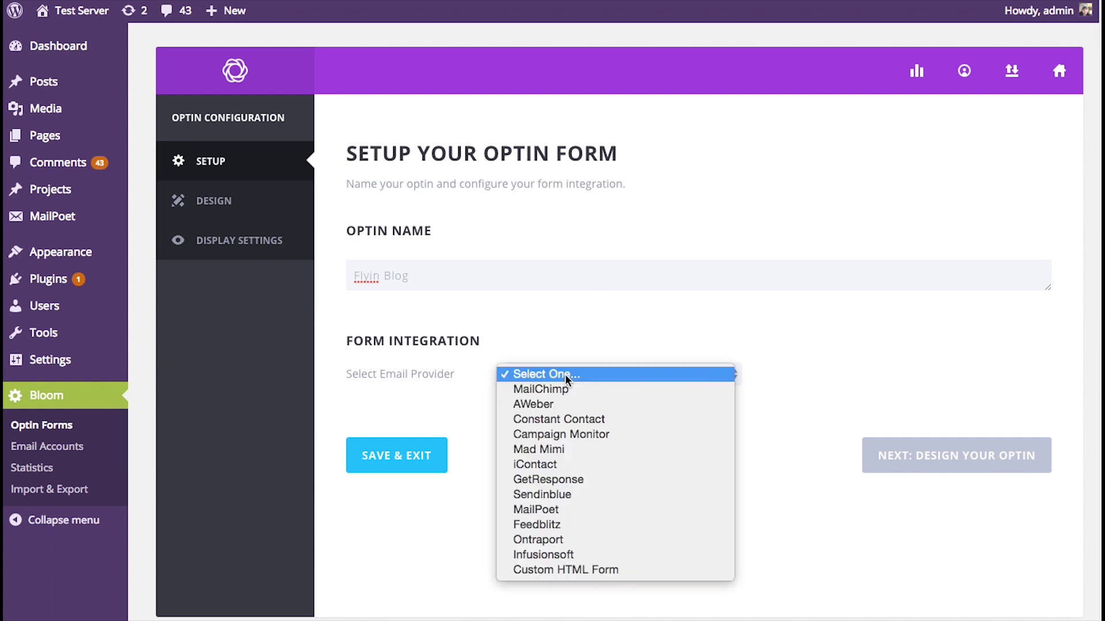
{"action": "left_click", "coordinate": [551, 404]}
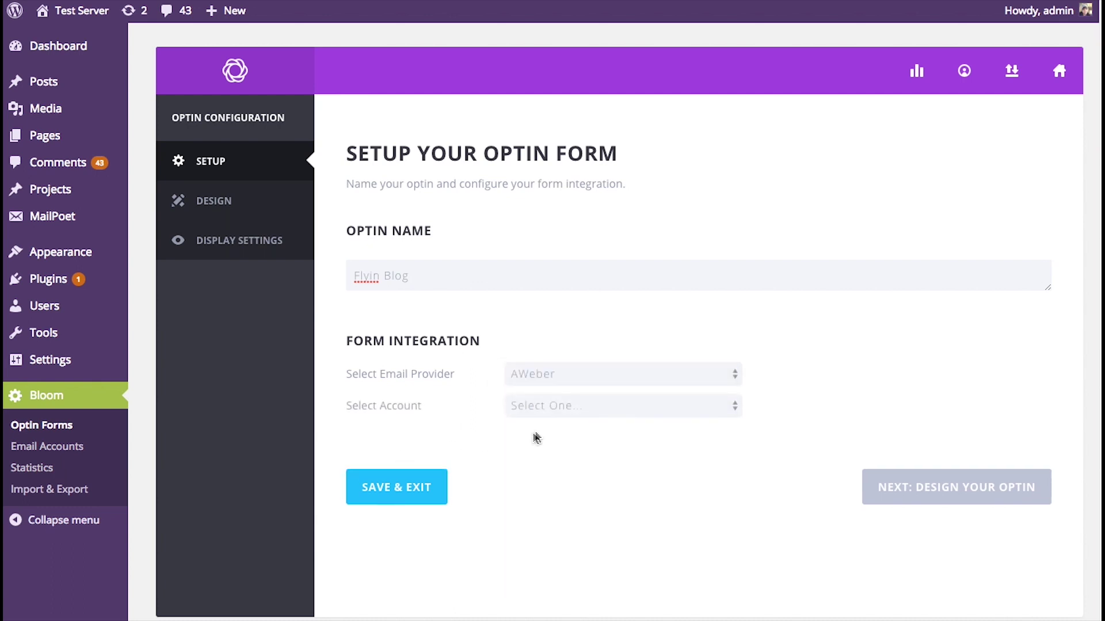
{"action": "left_click", "coordinate": [541, 407]}
{"action": "left_click", "coordinate": [560, 438]}
{"action": "left_click", "coordinate": [566, 438]}
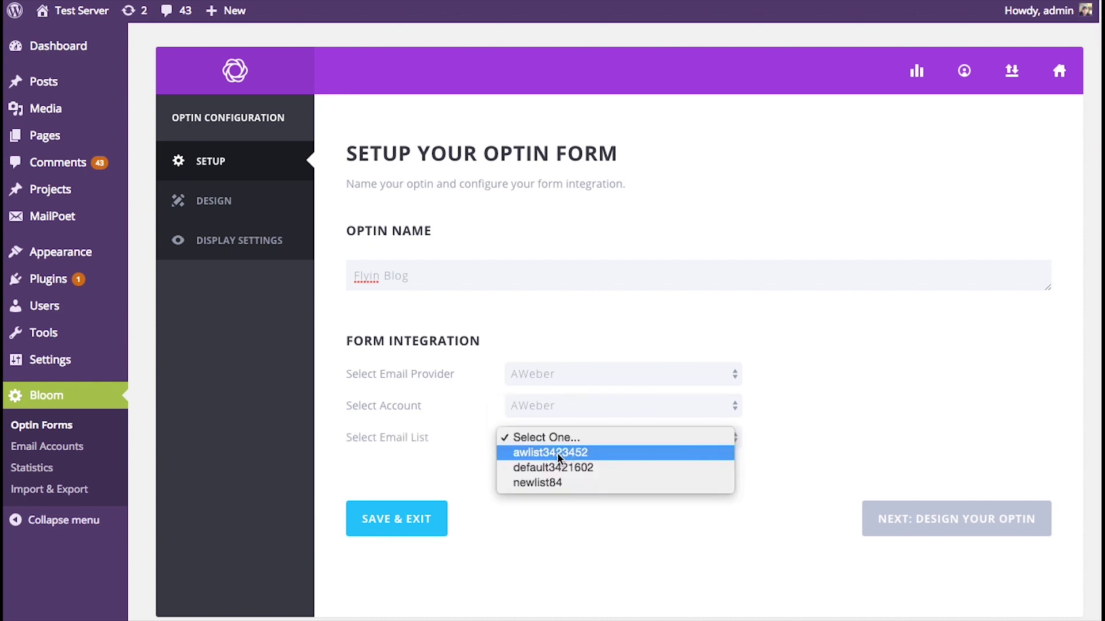
{"action": "left_click", "coordinate": [557, 452]}
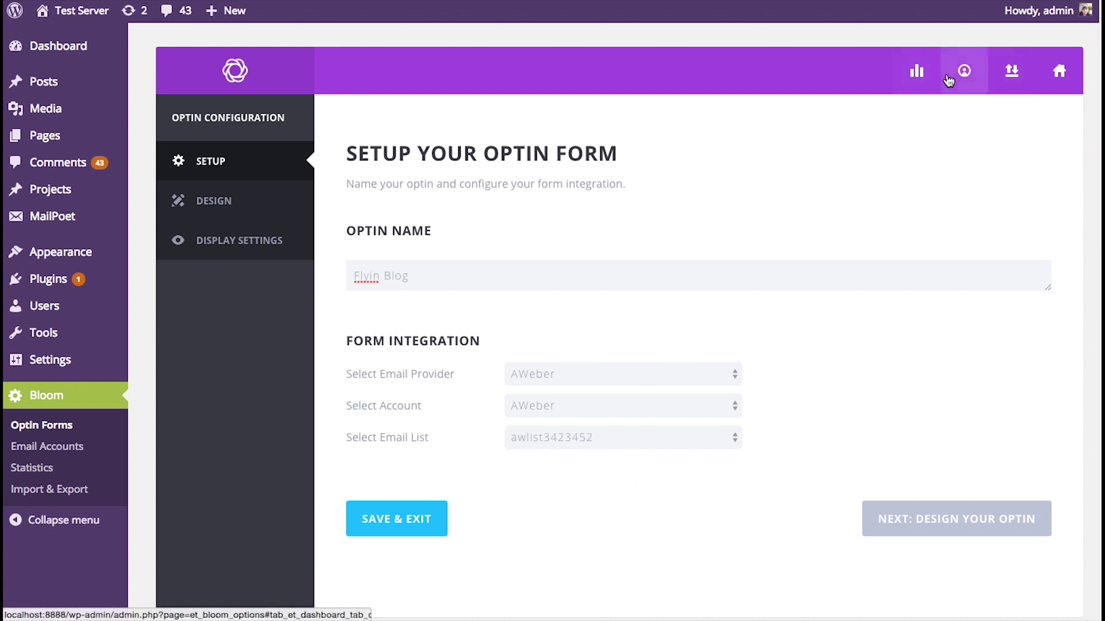
- Clear the email provider, then reselect AWeber with the option of adding a new account
{"action": "left_click", "coordinate": [573, 373]}
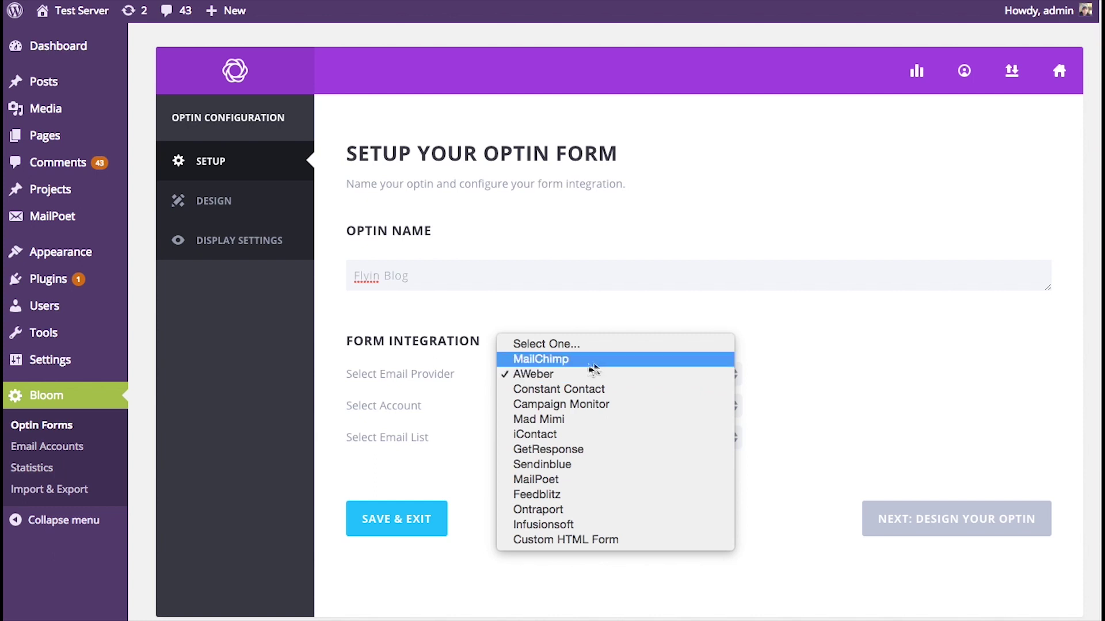
{"action": "left_click", "coordinate": [846, 340]}
{"action": "left_click", "coordinate": [563, 379]}
{"action": "left_click", "coordinate": [649, 333]}
{"action": "left_click", "coordinate": [535, 377]}
{"action": "left_click", "coordinate": [537, 344]}
{"action": "left_click", "coordinate": [570, 375]}
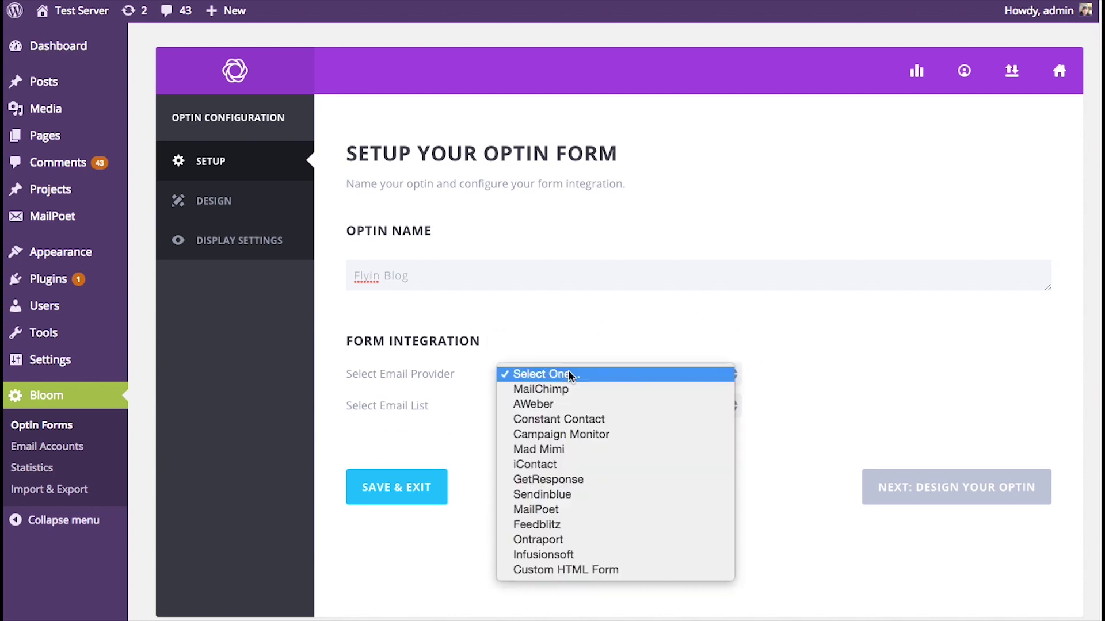
{"action": "left_click", "coordinate": [567, 404]}
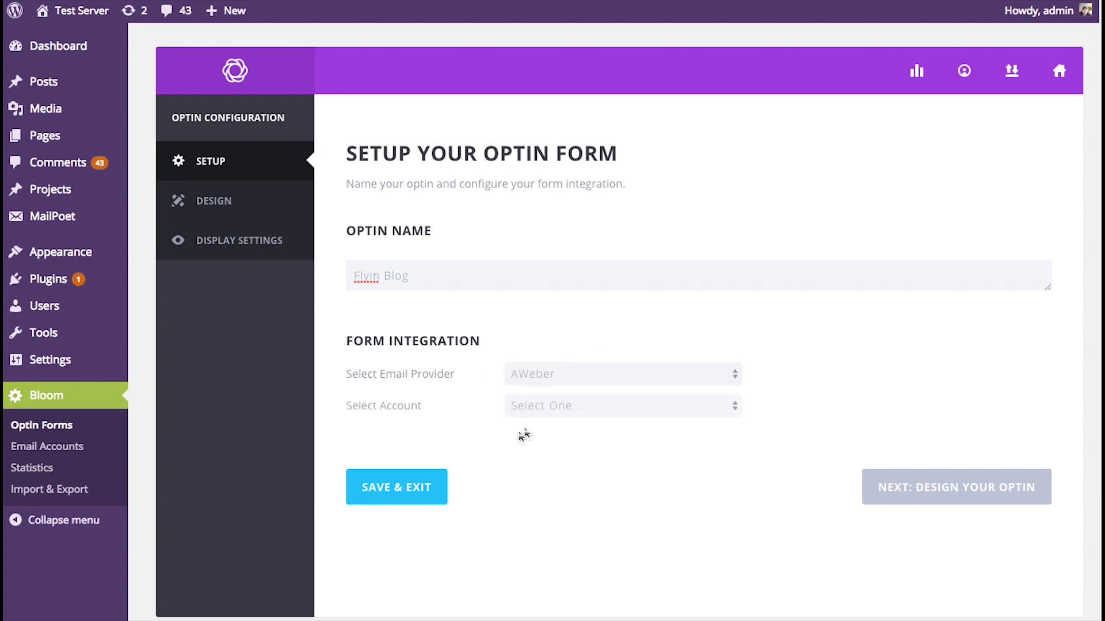
{"action": "left_click", "coordinate": [548, 406]}
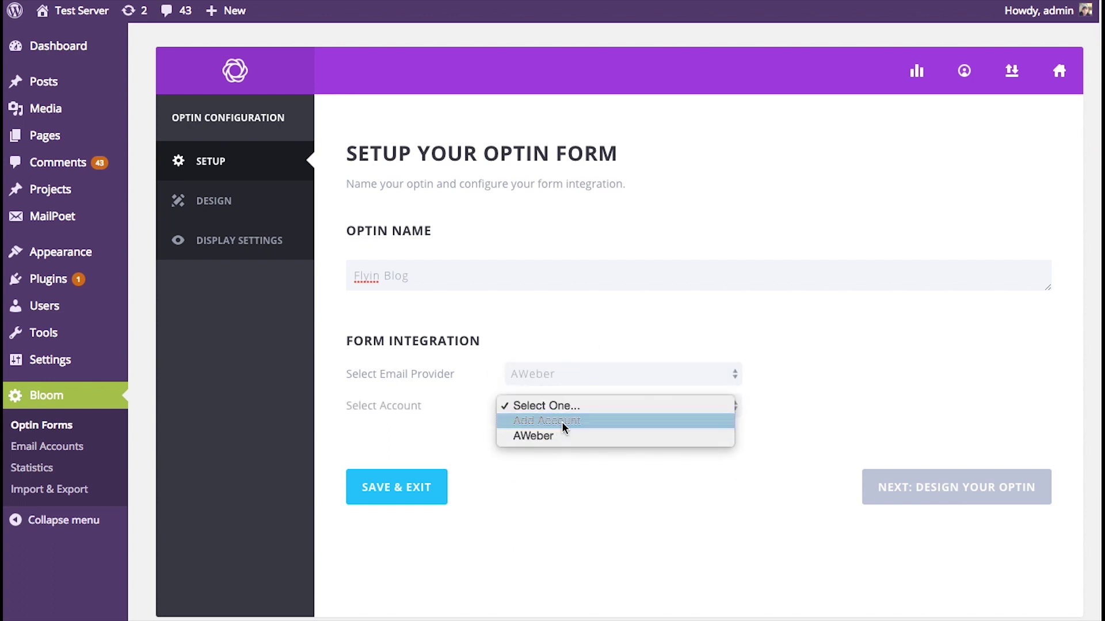
{"action": "left_click", "coordinate": [562, 423]}
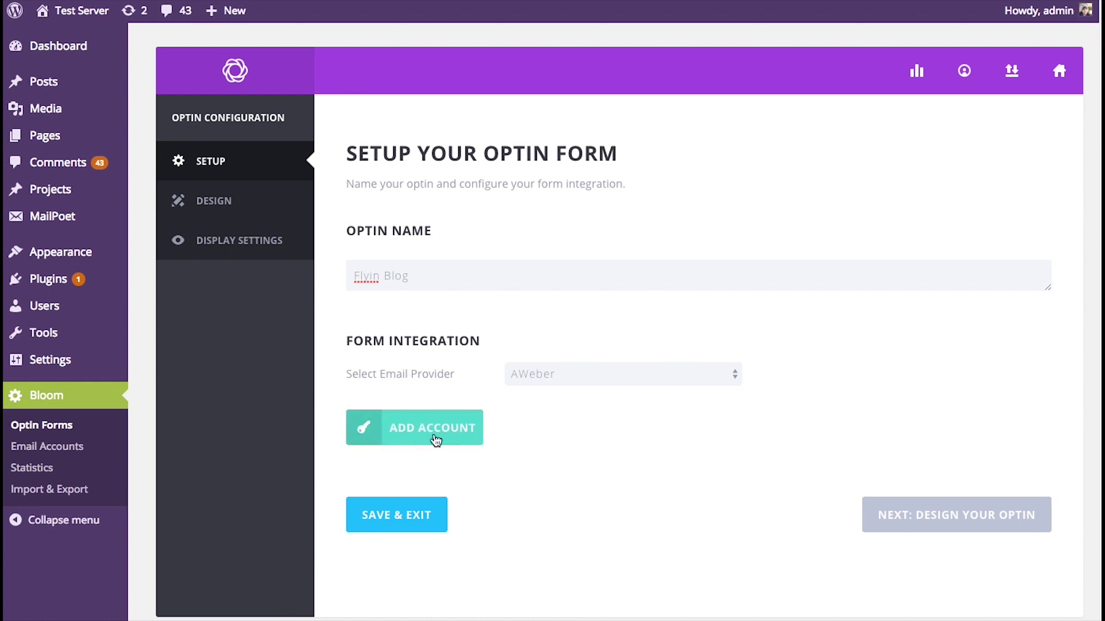
- Reset the email provider and set the form integration to AWeber, the existing AWeber account and the list awlist3423452
{"action": "left_click", "coordinate": [564, 375]}
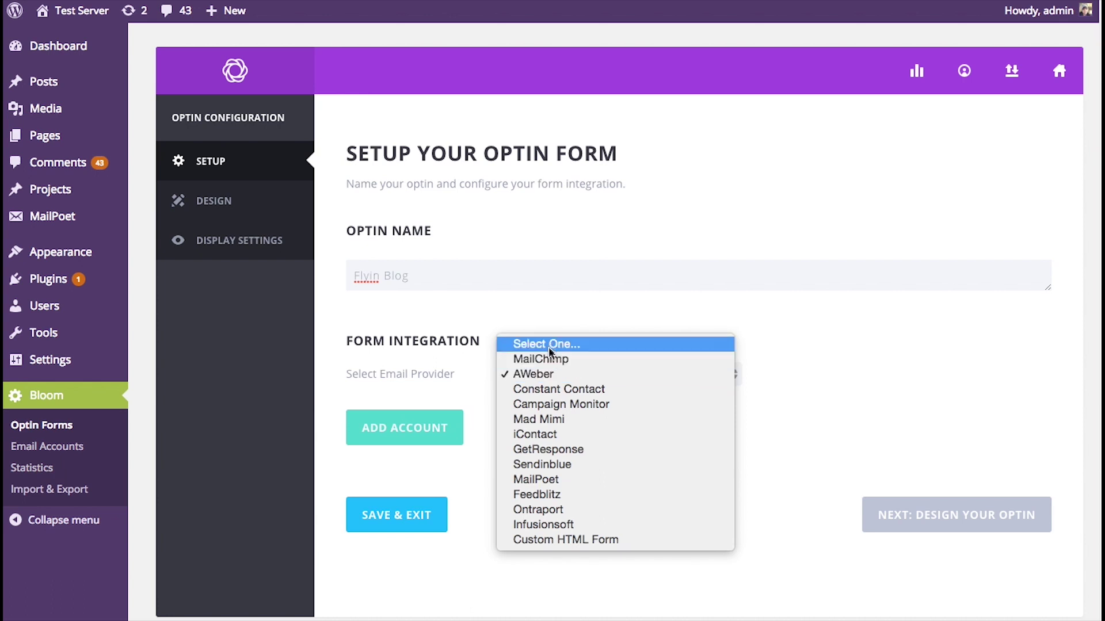
{"action": "left_click", "coordinate": [627, 345]}
{"action": "left_click", "coordinate": [592, 375]}
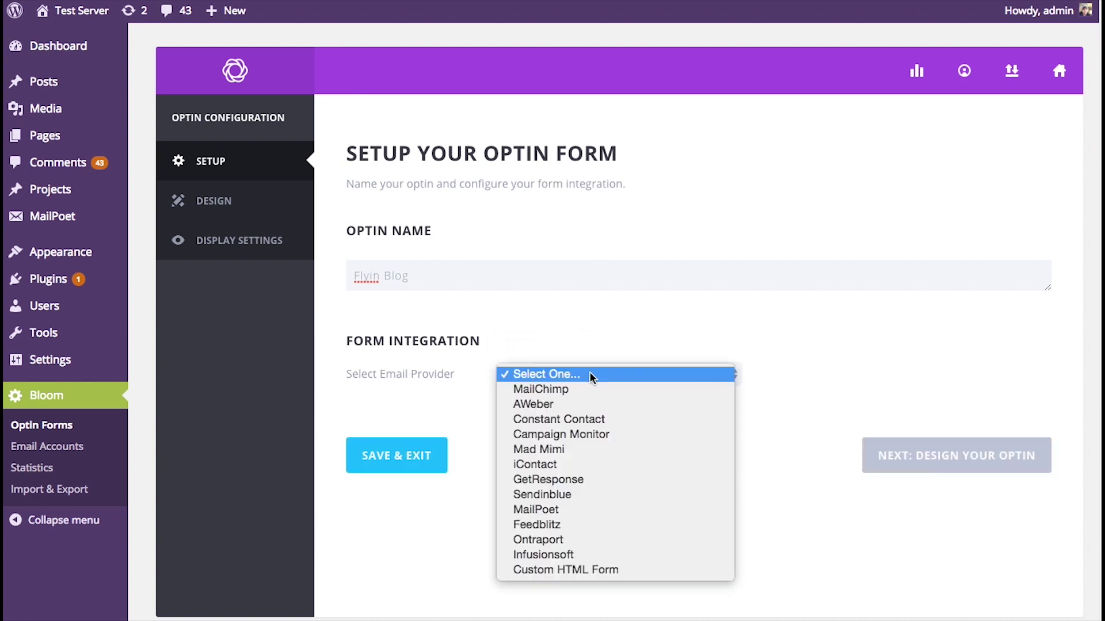
{"action": "left_click", "coordinate": [573, 406]}
{"action": "left_click", "coordinate": [551, 408]}
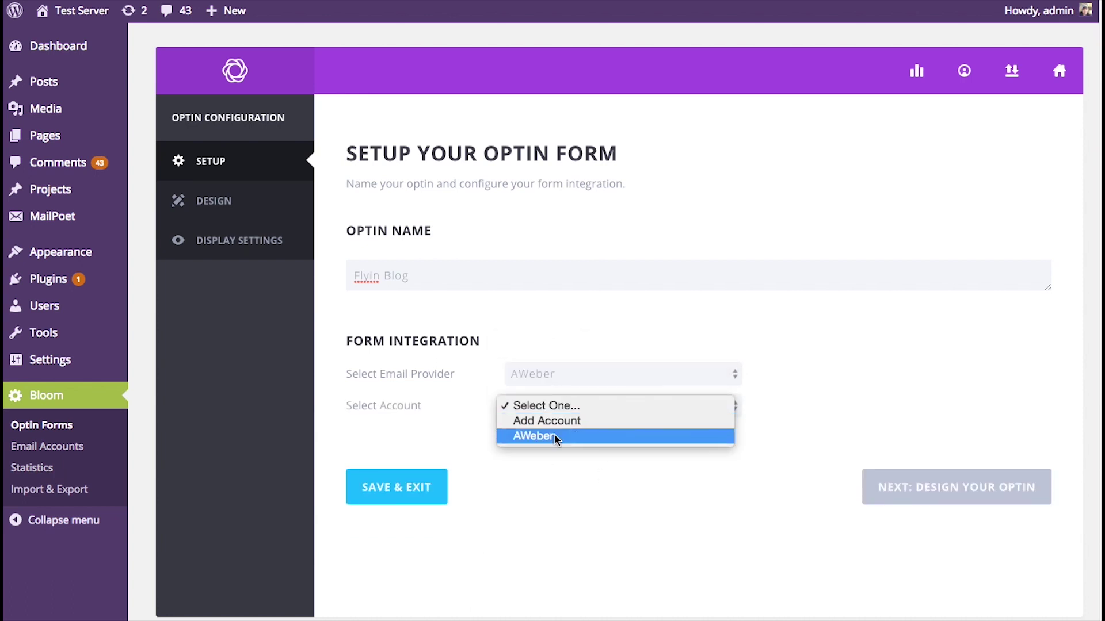
{"action": "left_click", "coordinate": [557, 435]}
{"action": "left_click", "coordinate": [565, 438]}
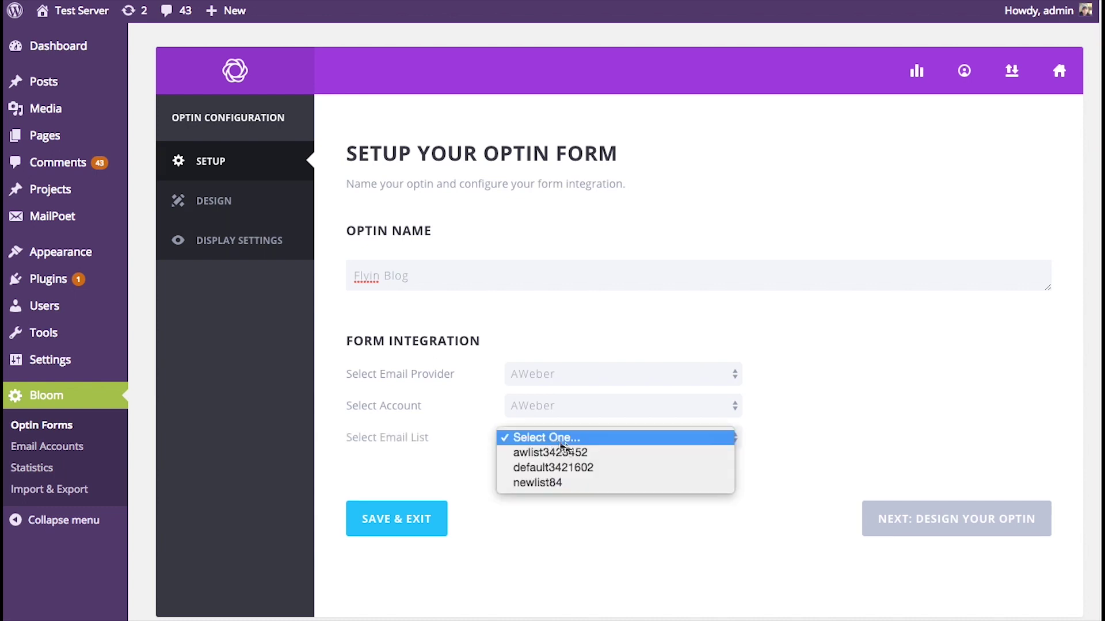
{"action": "left_click", "coordinate": [571, 450]}
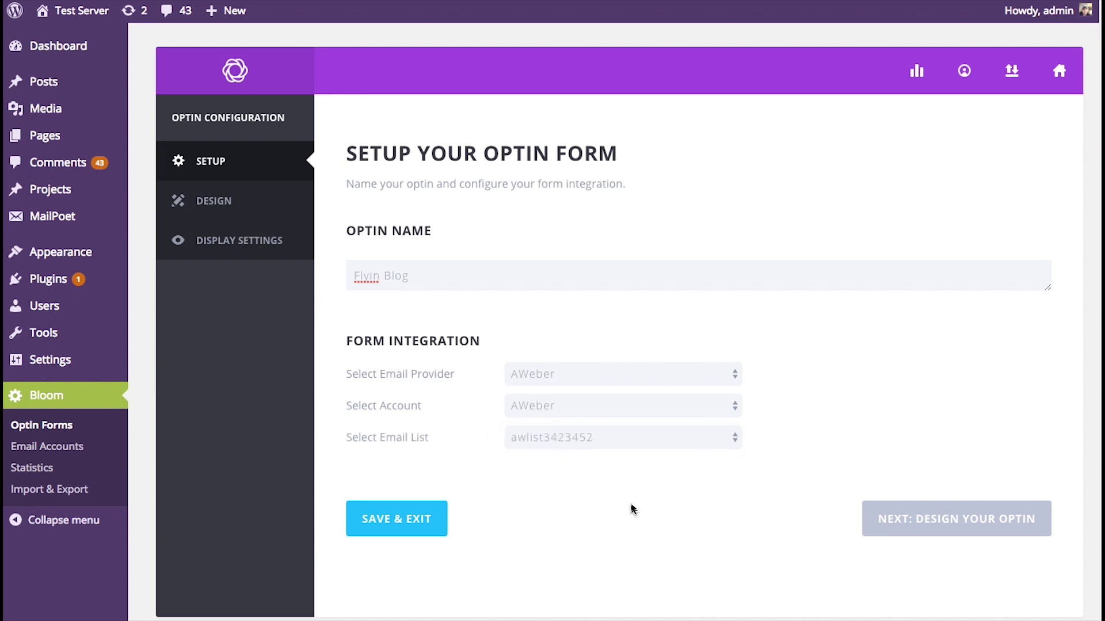
- Proceed to the optin's design stage and look through the full gallery of form templates
{"action": "left_click", "coordinate": [938, 528]}
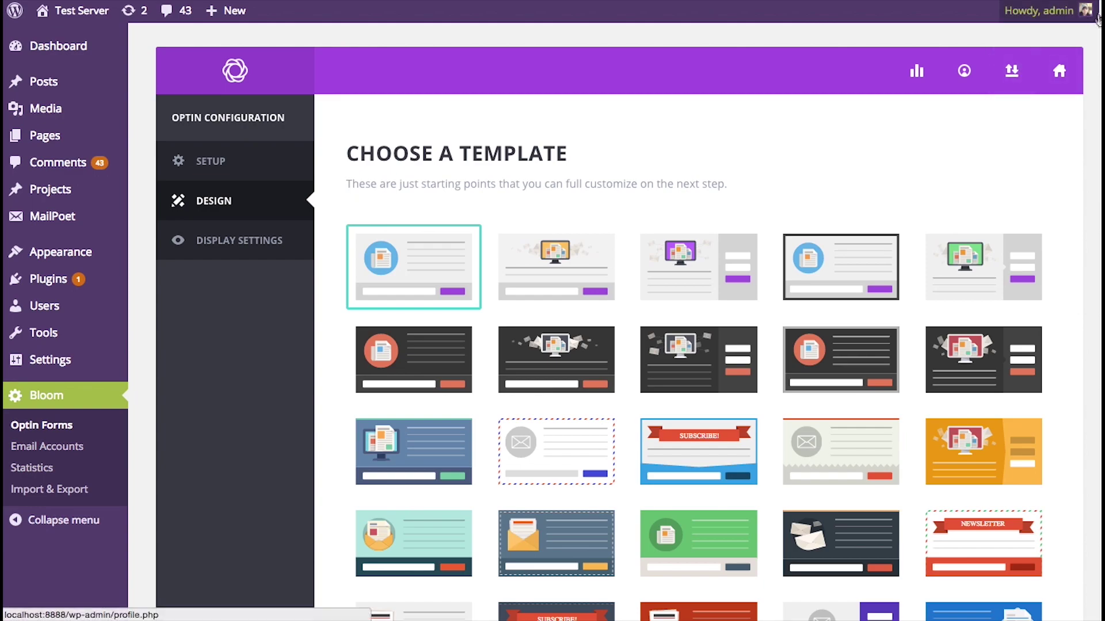
{"action": "scroll", "coordinate": [698, 322], "scroll_direction": "down", "scroll_amount": 6}
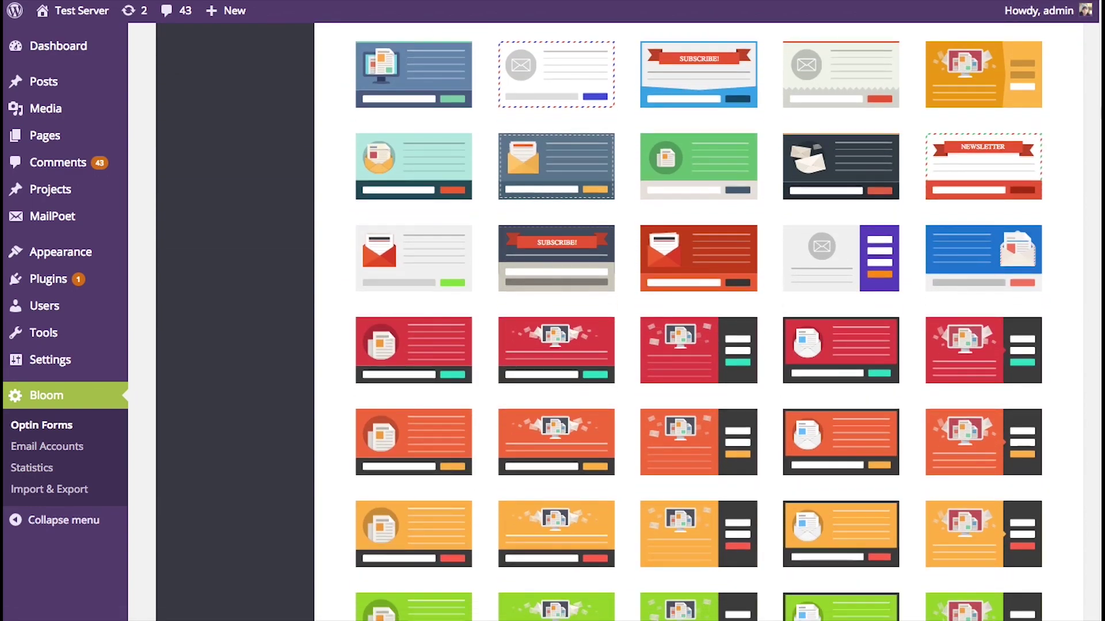
{"action": "scroll", "coordinate": [1086, 255], "scroll_direction": "down", "scroll_amount": 10}
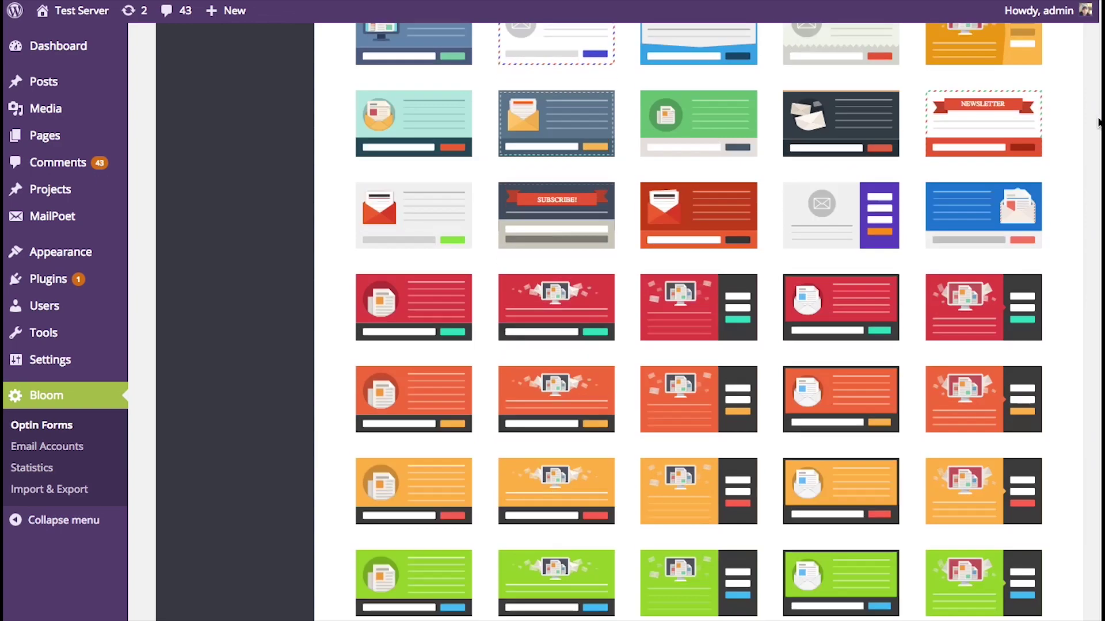
{"action": "scroll", "coordinate": [1086, 255], "scroll_direction": "down", "scroll_amount": 10}
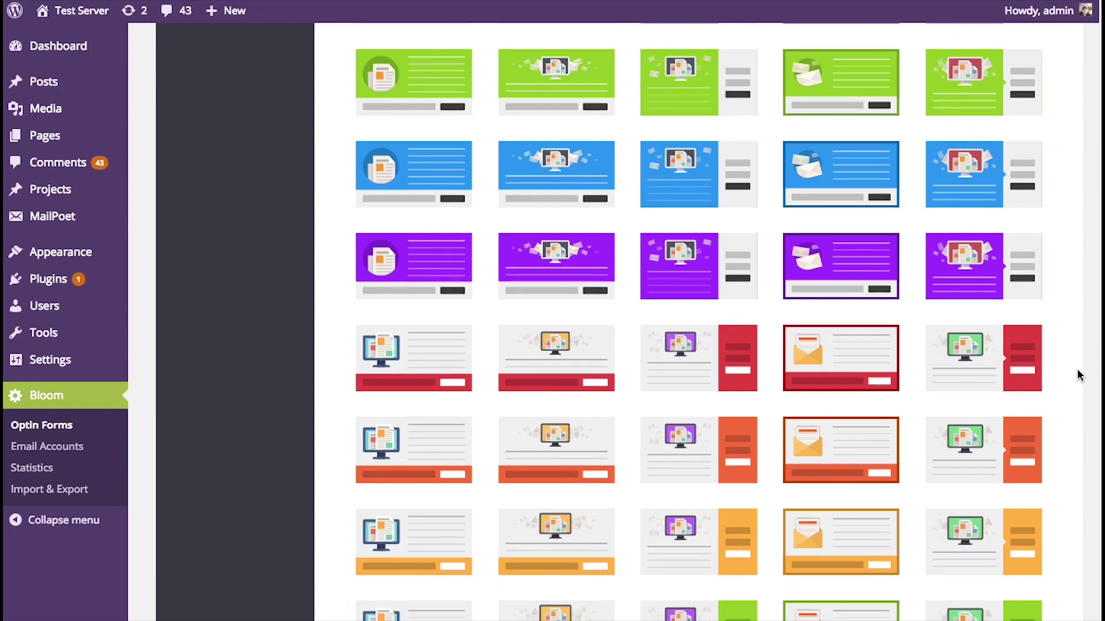
{"action": "scroll", "coordinate": [1076, 374], "scroll_direction": "down", "scroll_amount": 5}
{"action": "scroll", "coordinate": [1078, 434], "scroll_direction": "down", "scroll_amount": 2}
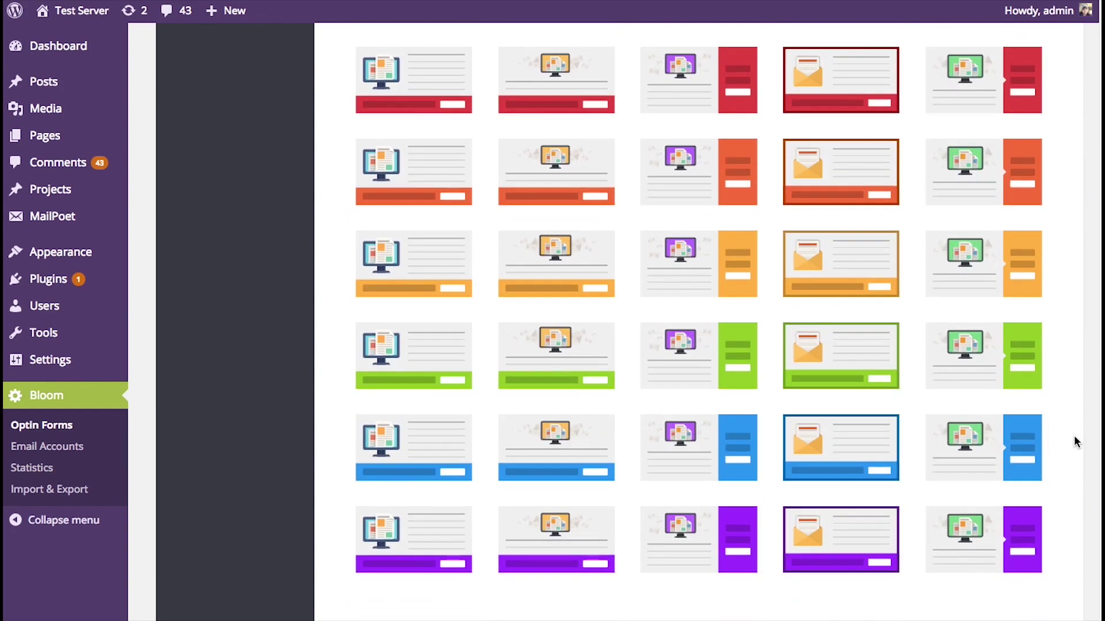
{"action": "scroll", "coordinate": [1070, 448], "scroll_direction": "down", "scroll_amount": 3}
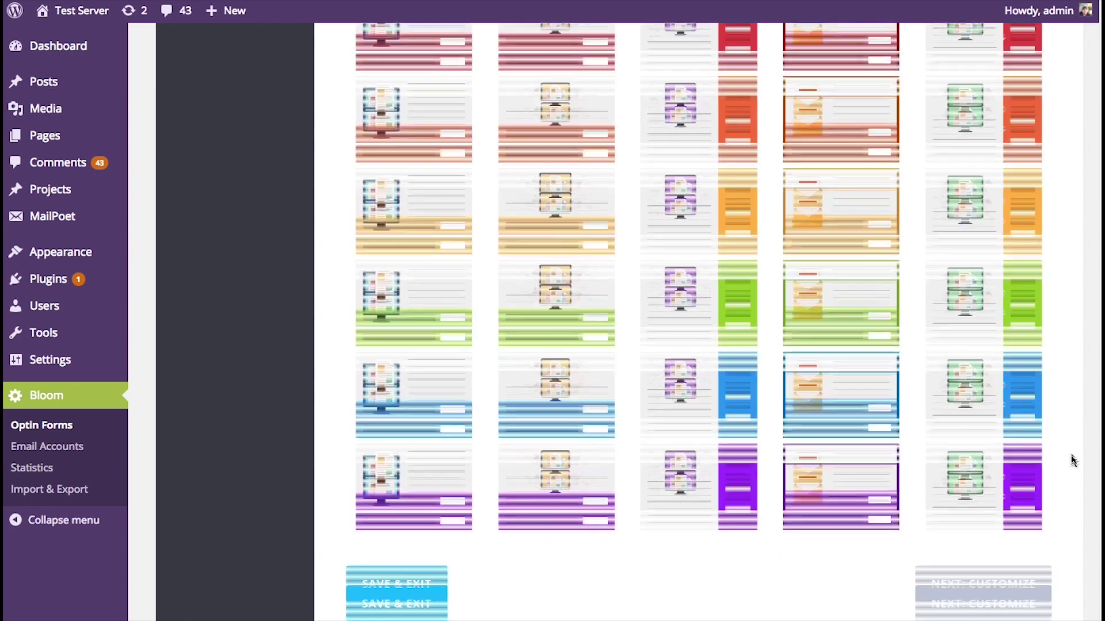
{"action": "scroll", "coordinate": [1070, 443], "scroll_direction": "up", "scroll_amount": 10}
{"action": "scroll", "coordinate": [1074, 299], "scroll_direction": "up", "scroll_amount": 15}
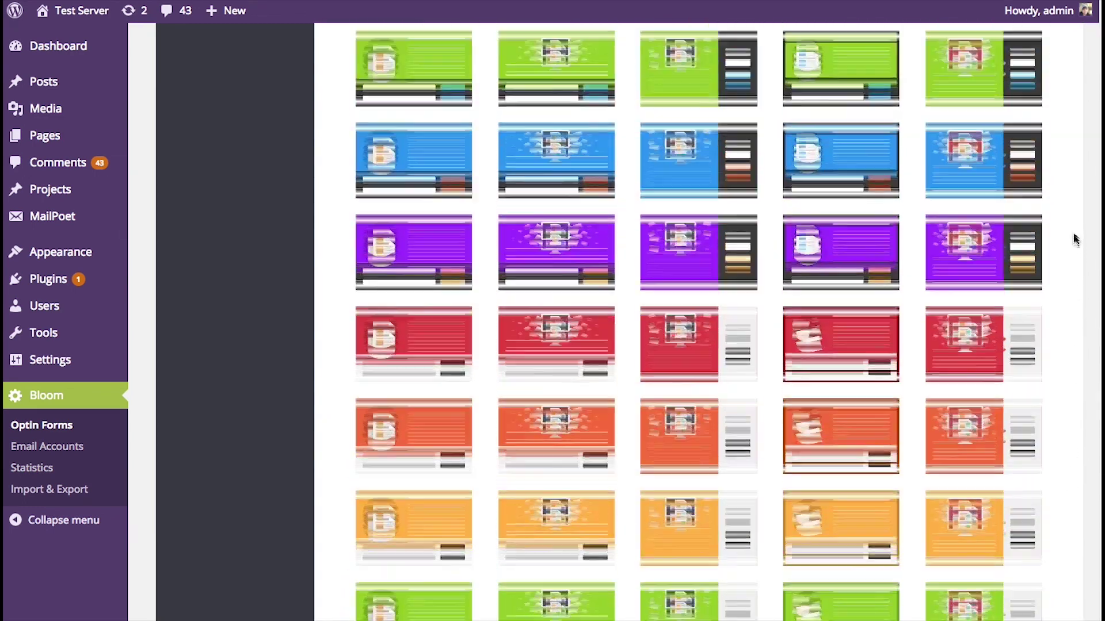
{"action": "scroll", "coordinate": [1064, 75], "scroll_direction": "up", "scroll_amount": 3}
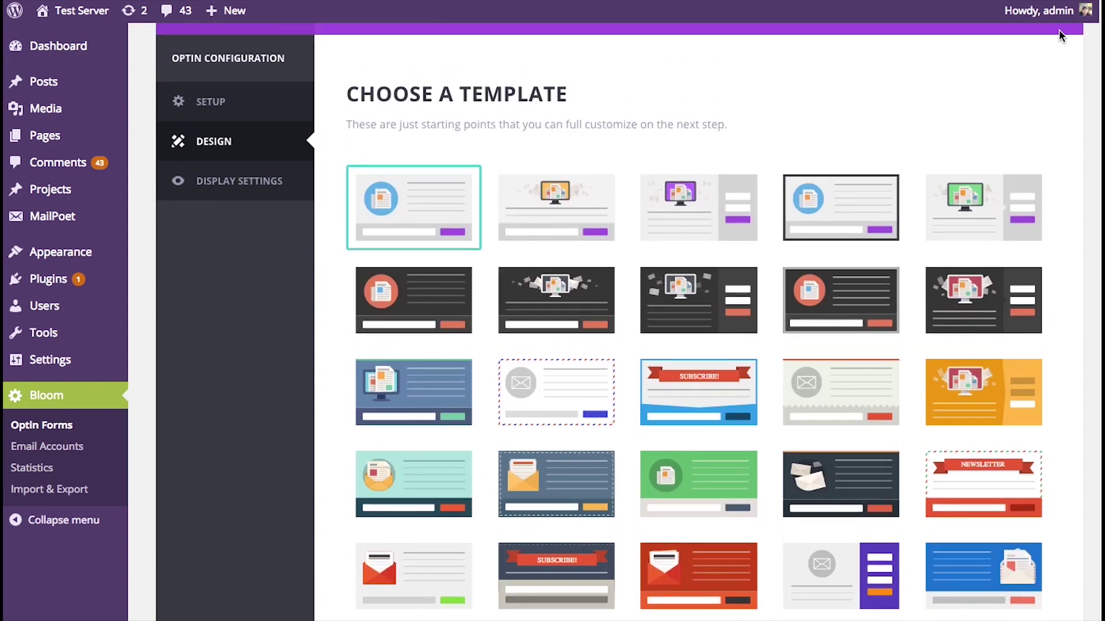
- Choose the dark blue template with the red "SUBSCRIBE!" ribbon and beige form area, and continue to its customization
{"action": "scroll", "coordinate": [1061, 38], "scroll_direction": "down", "scroll_amount": 1}
{"action": "scroll", "coordinate": [1061, 39], "scroll_direction": "down", "scroll_amount": 1}
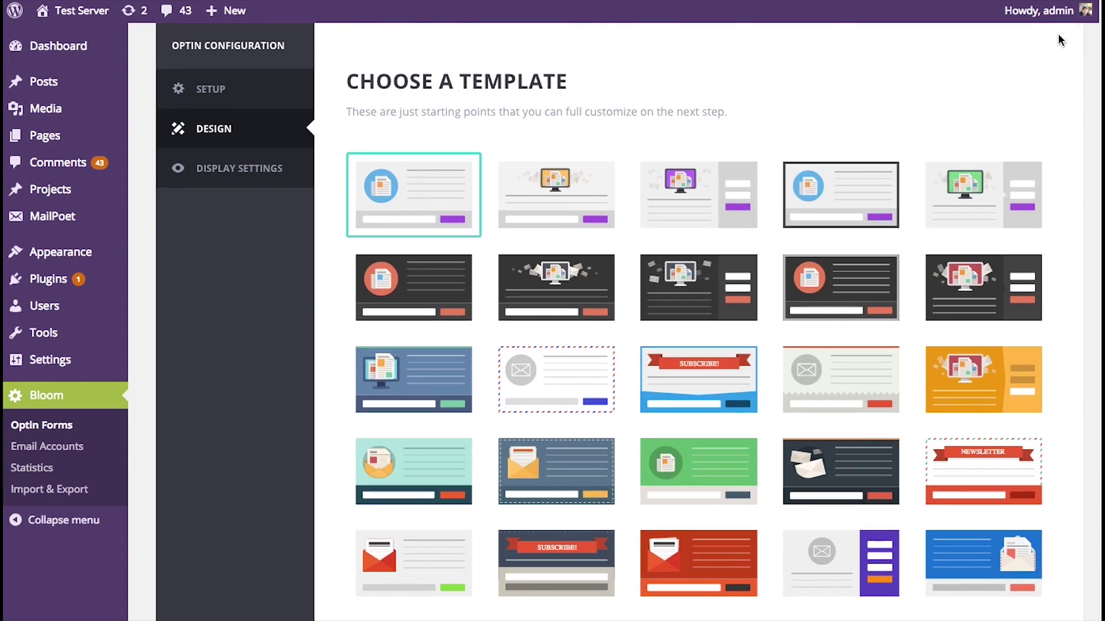
{"action": "scroll", "coordinate": [637, 331], "scroll_direction": "down", "scroll_amount": 6}
{"action": "scroll", "coordinate": [645, 322], "scroll_direction": "up", "scroll_amount": 1}
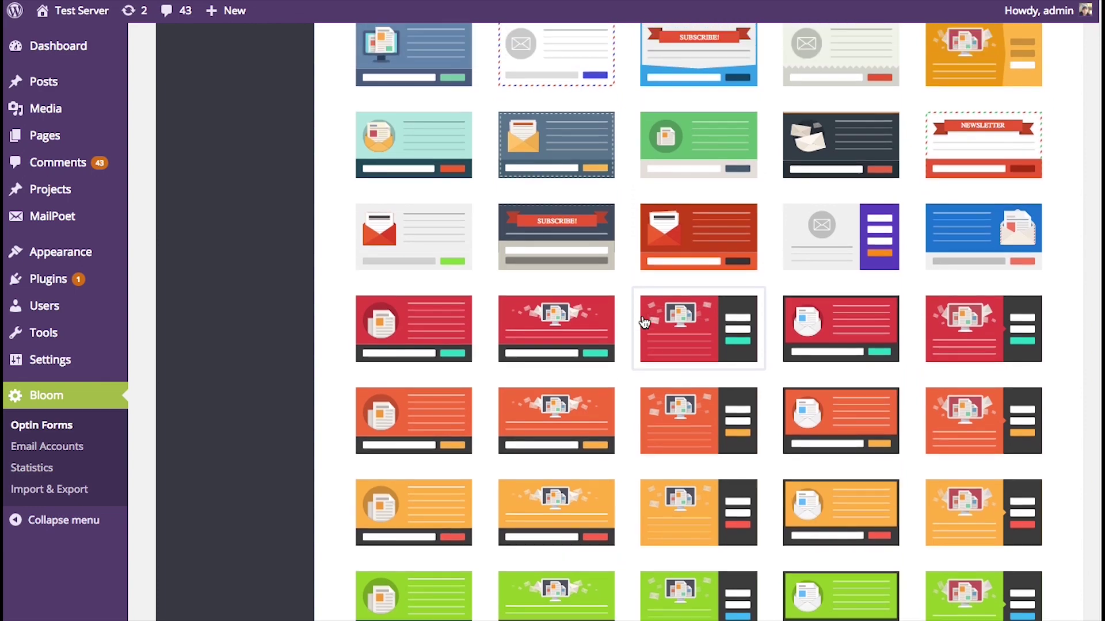
{"action": "left_click", "coordinate": [555, 244]}
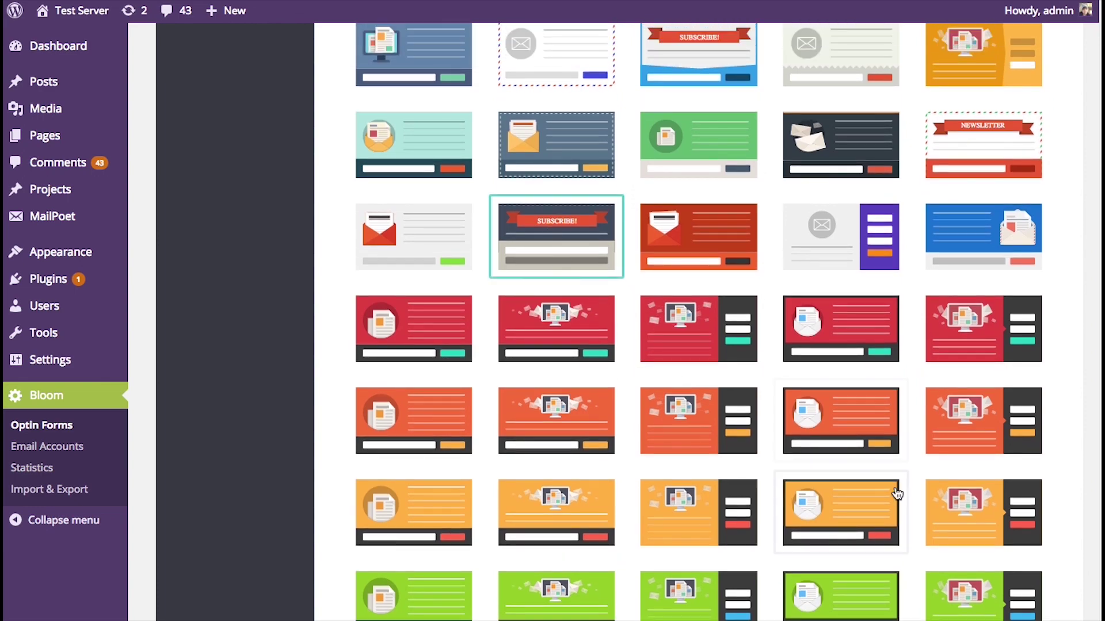
{"action": "scroll", "coordinate": [1069, 533], "scroll_direction": "down", "scroll_amount": 10}
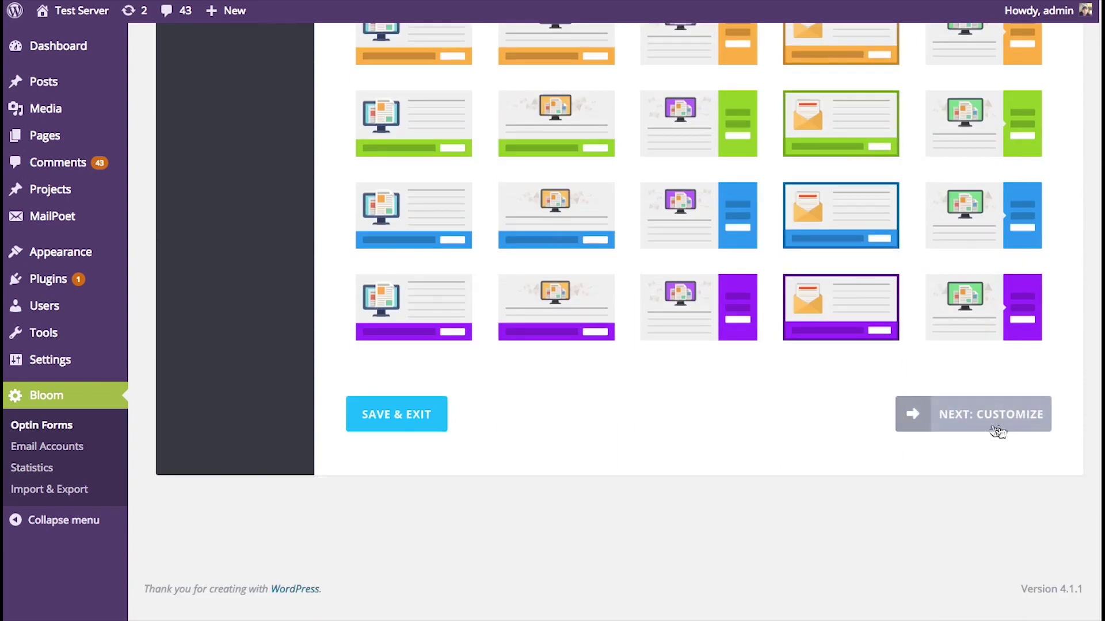
{"action": "left_click", "coordinate": [990, 422]}
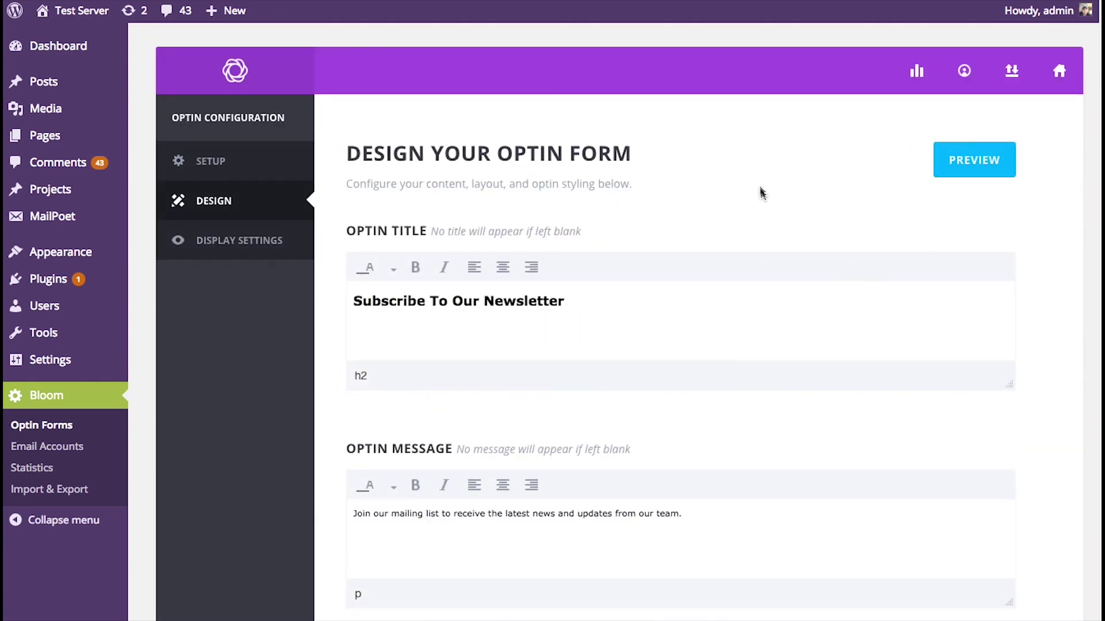
- Preview the optin with the chosen template and examine its title, message, image and styling settings
{"action": "left_click", "coordinate": [979, 167]}
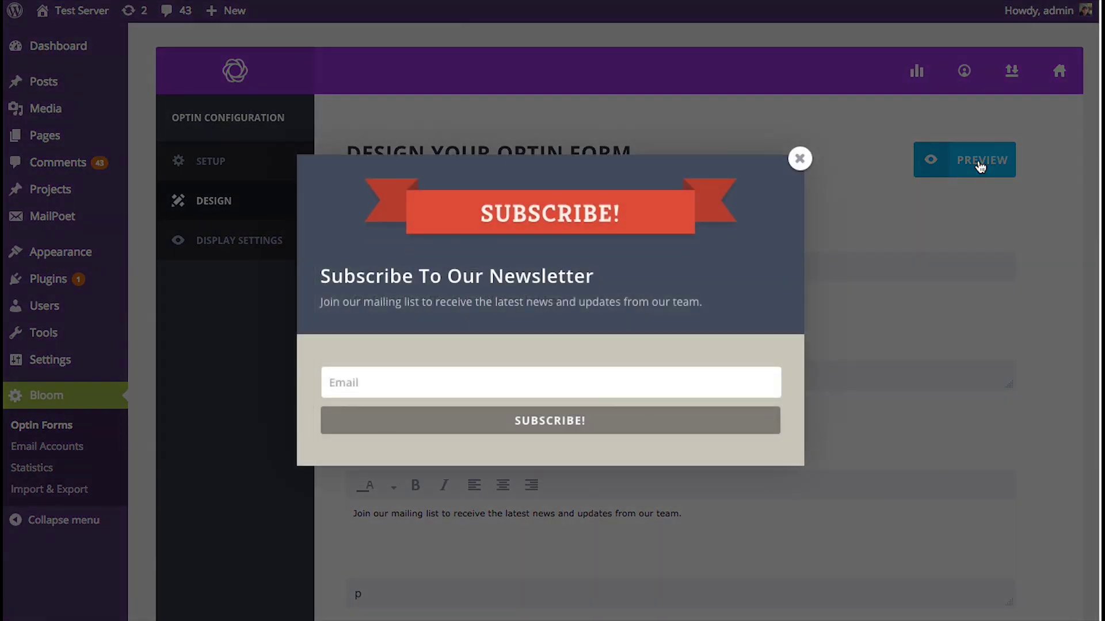
{"action": "left_click", "coordinate": [799, 159]}
{"action": "scroll", "coordinate": [851, 173], "scroll_direction": "down", "scroll_amount": 10}
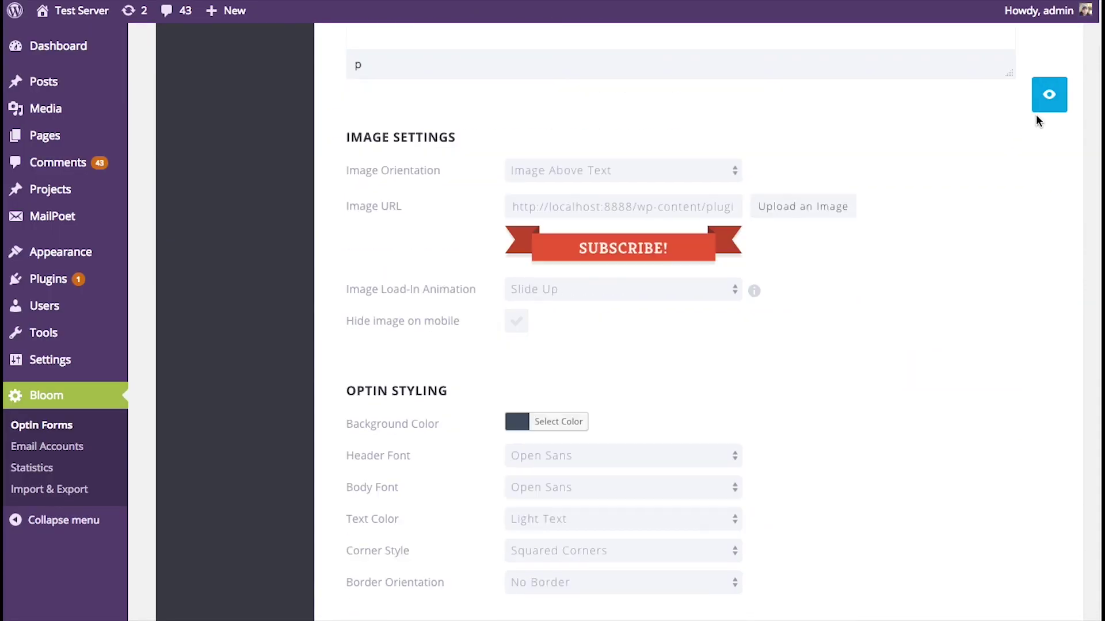
{"action": "scroll", "coordinate": [1001, 143], "scroll_direction": "up", "scroll_amount": 10}
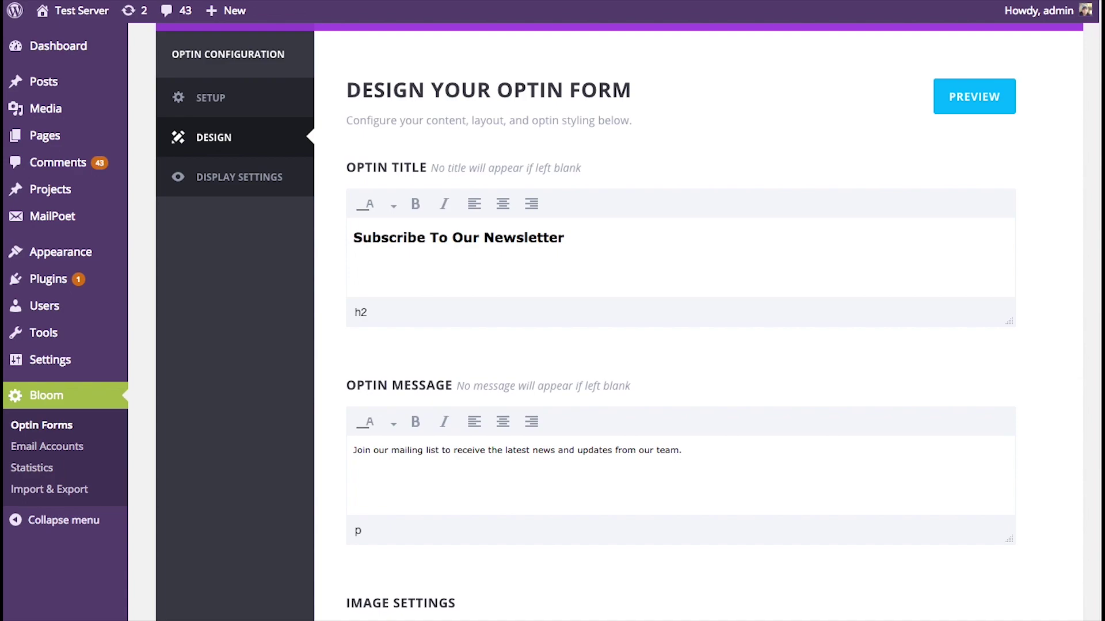
{"action": "scroll", "coordinate": [586, 323], "scroll_direction": "down", "scroll_amount": 2}
{"action": "scroll", "coordinate": [585, 322], "scroll_direction": "down", "scroll_amount": 2}
{"action": "scroll", "coordinate": [585, 322], "scroll_direction": "up", "scroll_amount": 3}
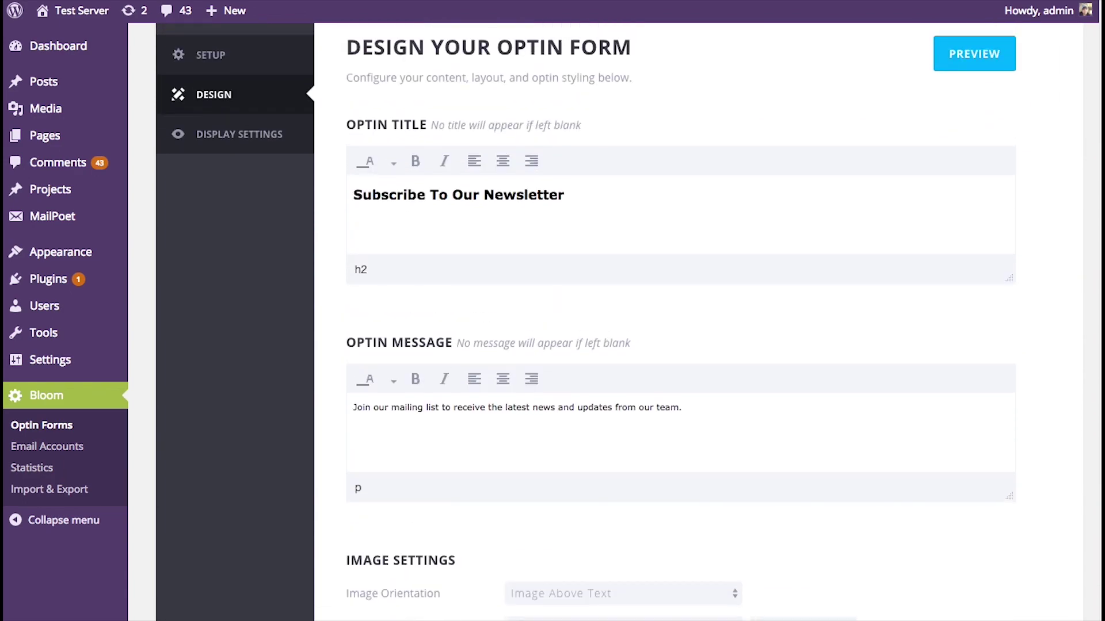
{"action": "scroll", "coordinate": [586, 322], "scroll_direction": "up", "scroll_amount": 2}
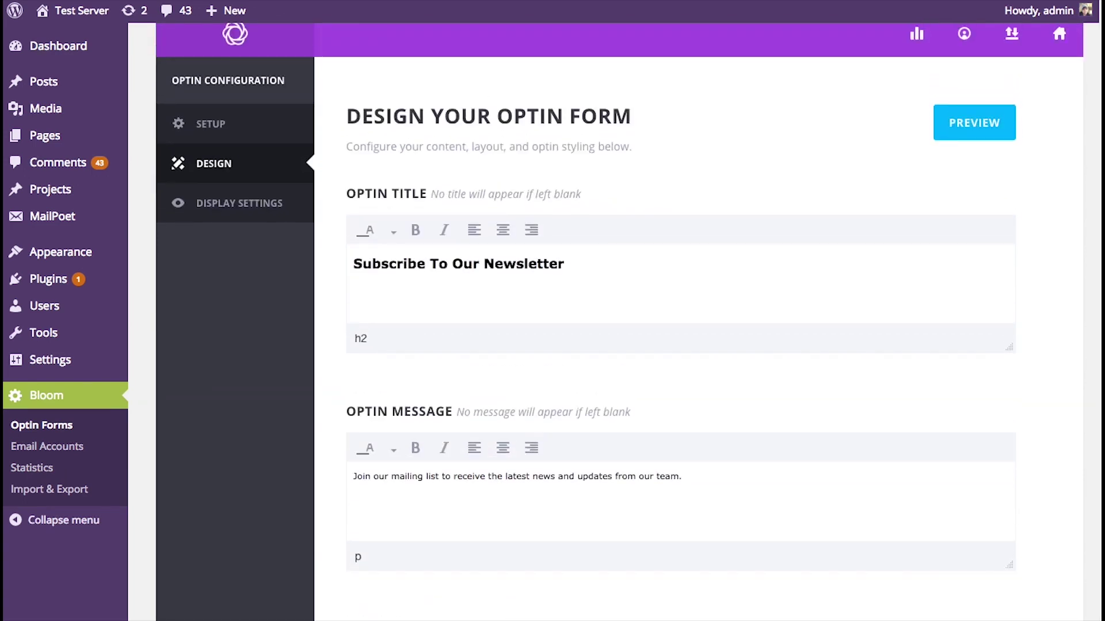
{"action": "scroll", "coordinate": [585, 322], "scroll_direction": "up", "scroll_amount": 1}
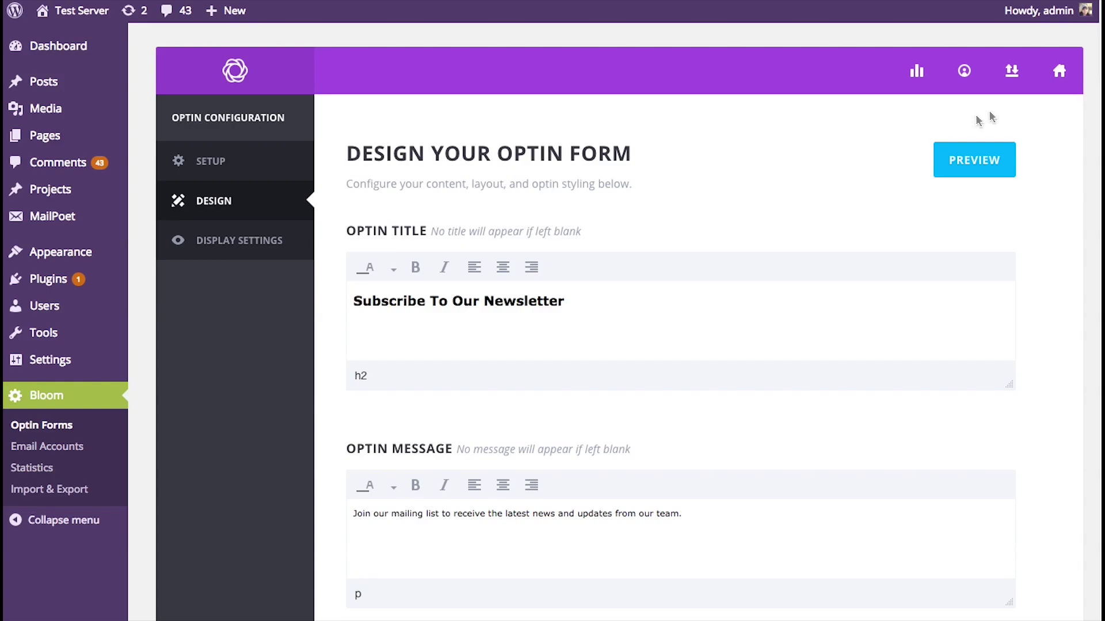
- Extend the optin title to "Subscribe To Our Newsletter To Get Access To All Of Our Free Resources" and preview the form
{"action": "scroll", "coordinate": [1099, 81], "scroll_direction": "down", "scroll_amount": 3}
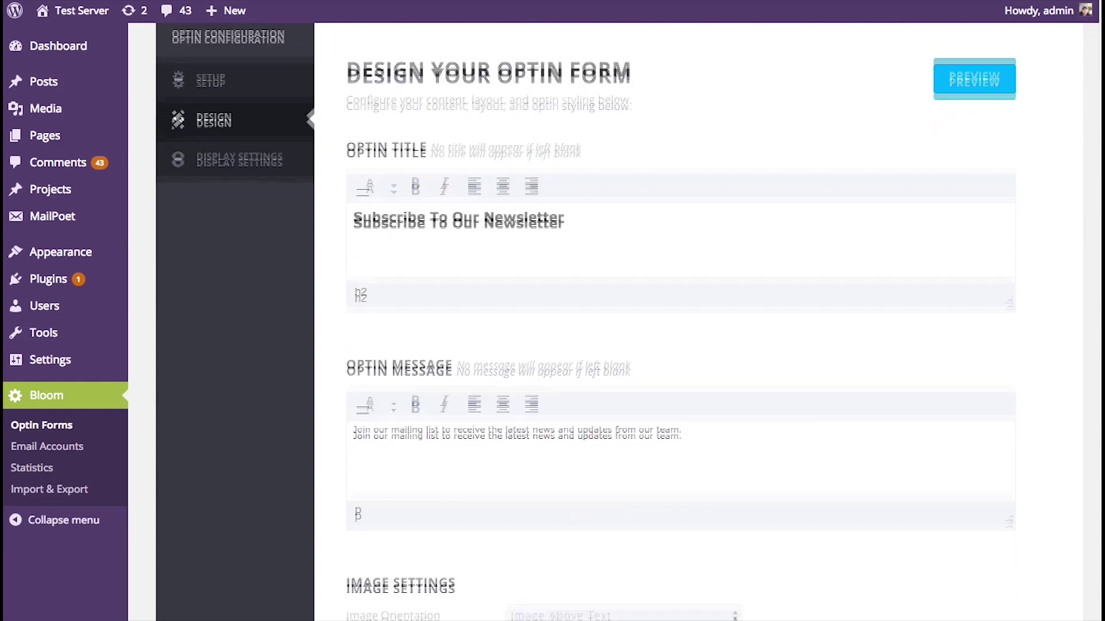
{"action": "left_click", "coordinate": [602, 205]}
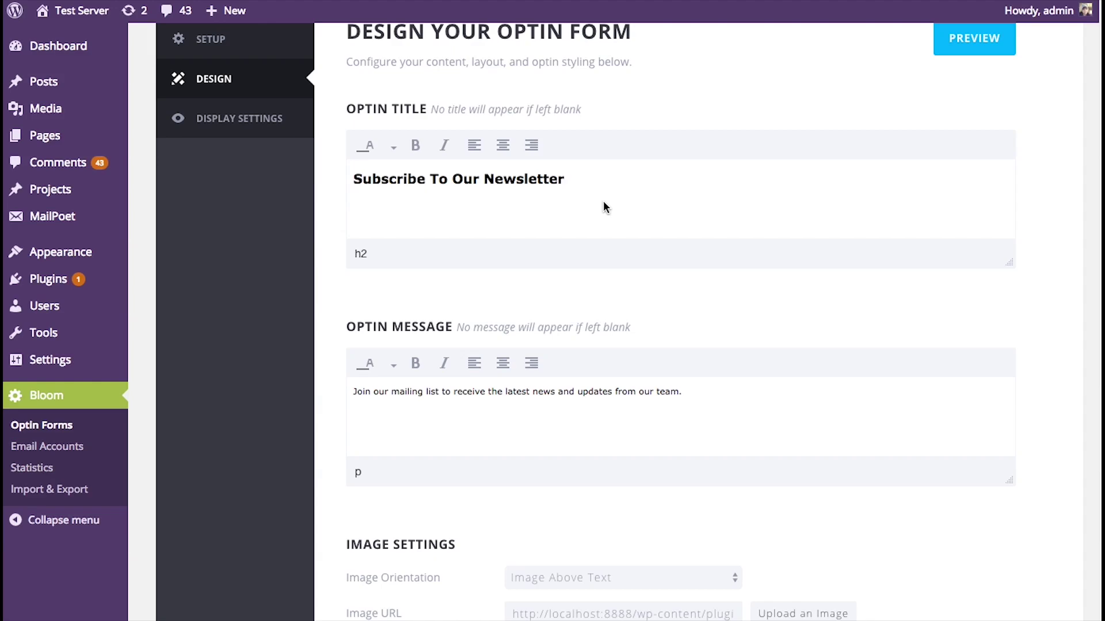
{"action": "type", "text": "To Get Access To ALl"}
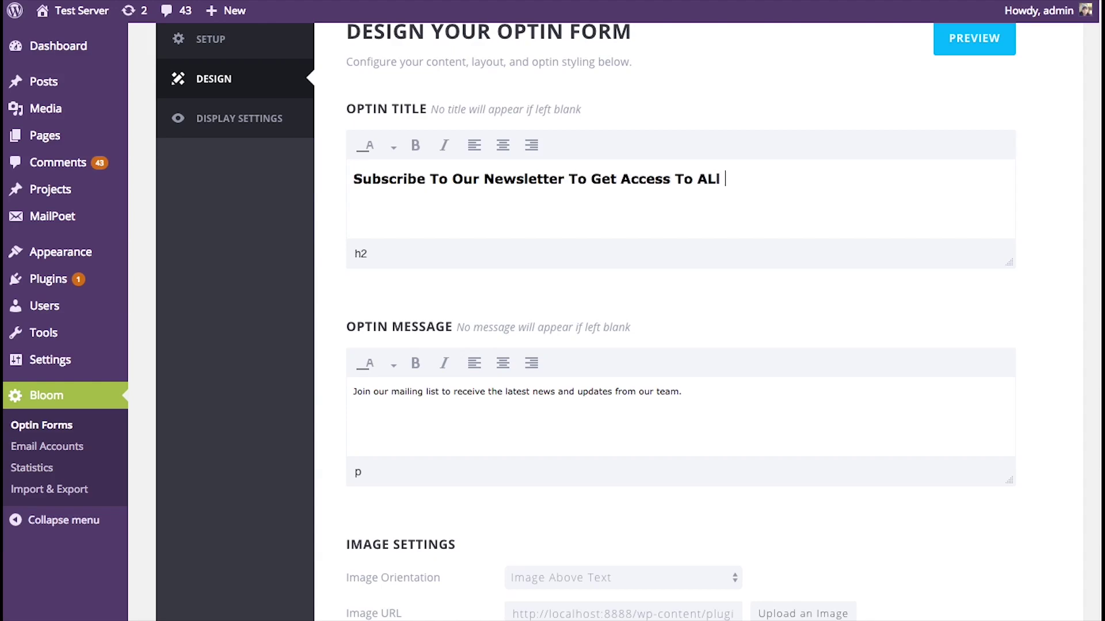
{"action": "key", "text": "BackSpace"}
{"action": "type", "text": "ll Of Our F"}
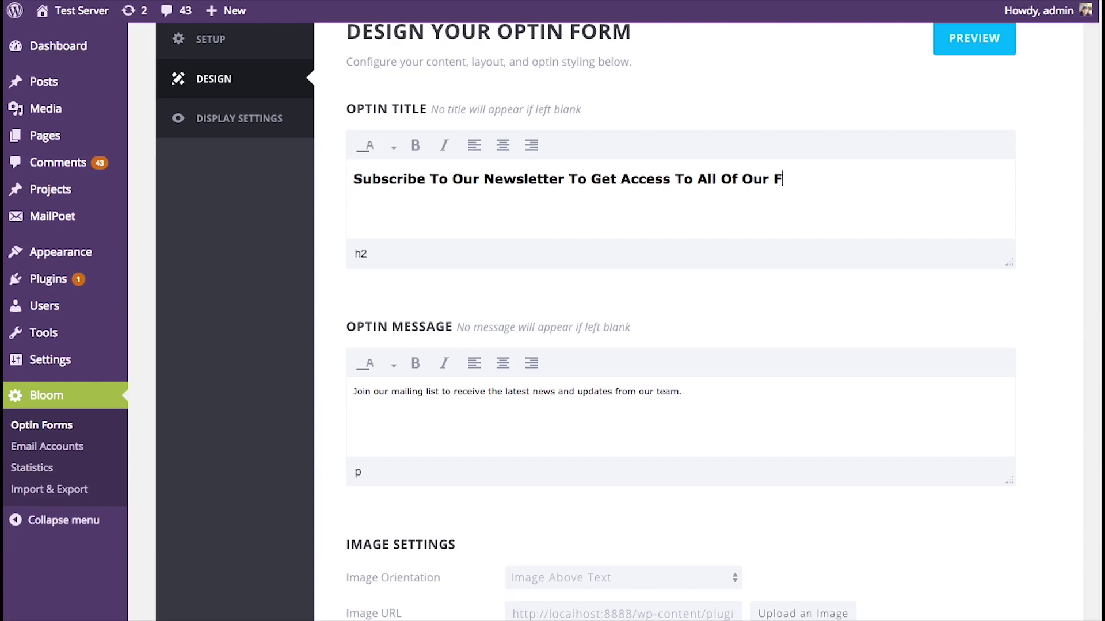
{"action": "type", "text": "ree Resources"}
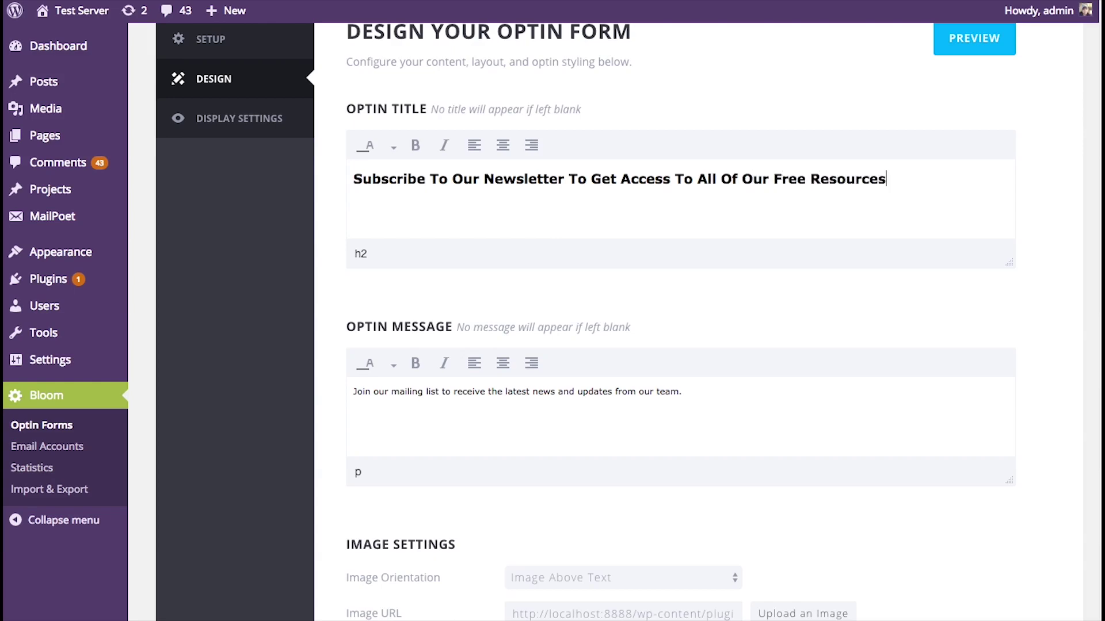
{"action": "left_click", "coordinate": [975, 45]}
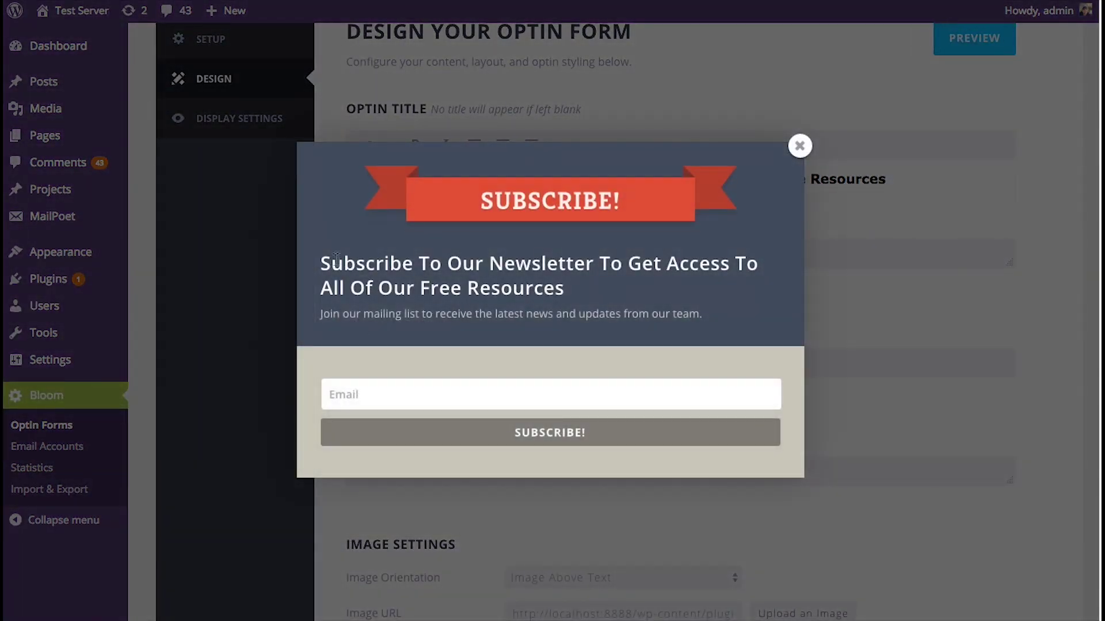
{"action": "left_click", "coordinate": [799, 151]}
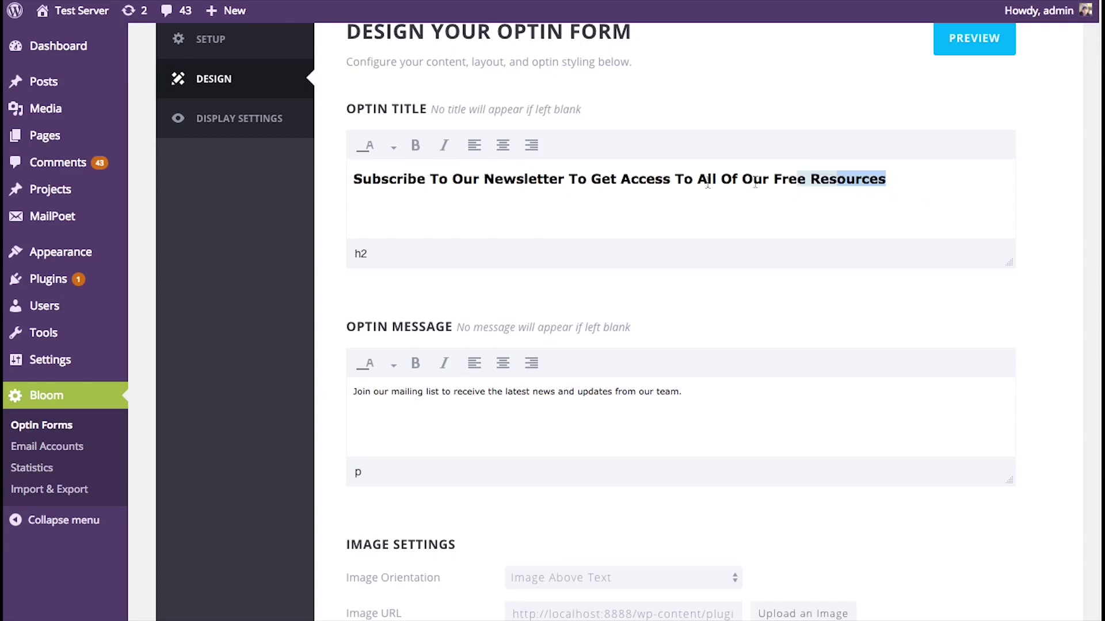
- Center-align the optin title and the optin message, and check both in the form preview
{"action": "left_click_drag", "start_coordinate": [886, 179], "coordinate": [345, 179]}
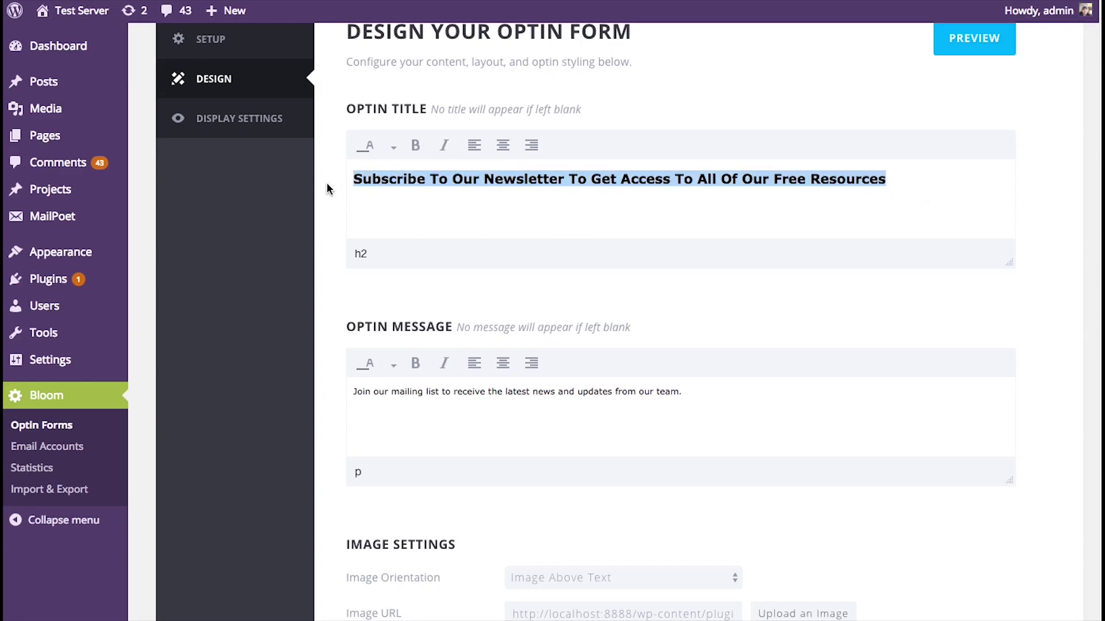
{"action": "left_click", "coordinate": [503, 145]}
{"action": "left_click_drag", "start_coordinate": [682, 391], "coordinate": [349, 390]}
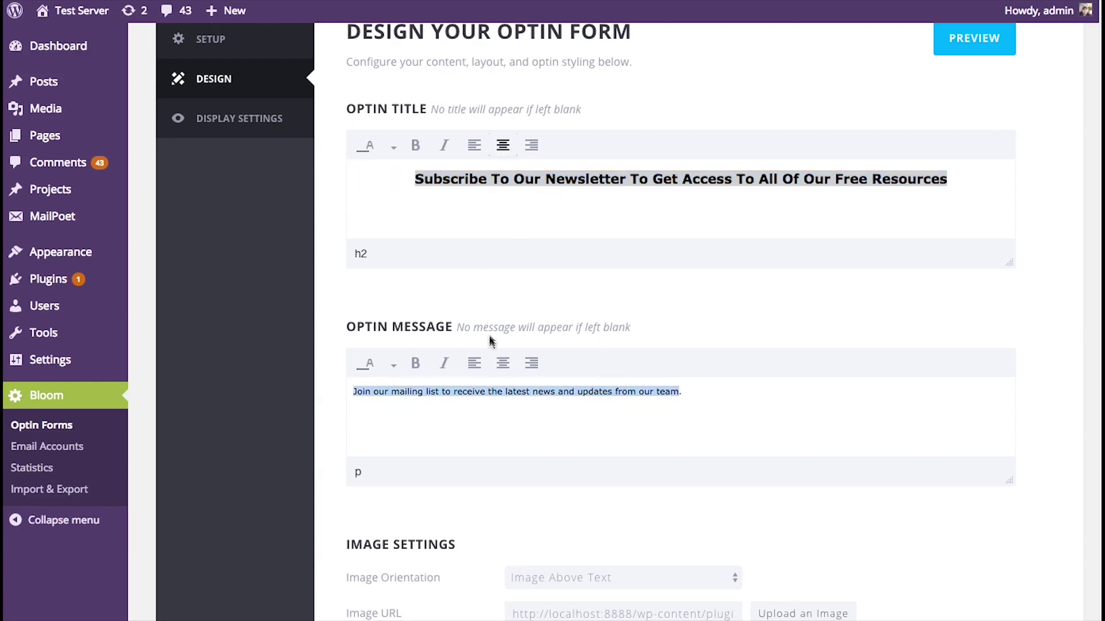
{"action": "left_click", "coordinate": [503, 363]}
{"action": "left_click", "coordinate": [953, 42]}
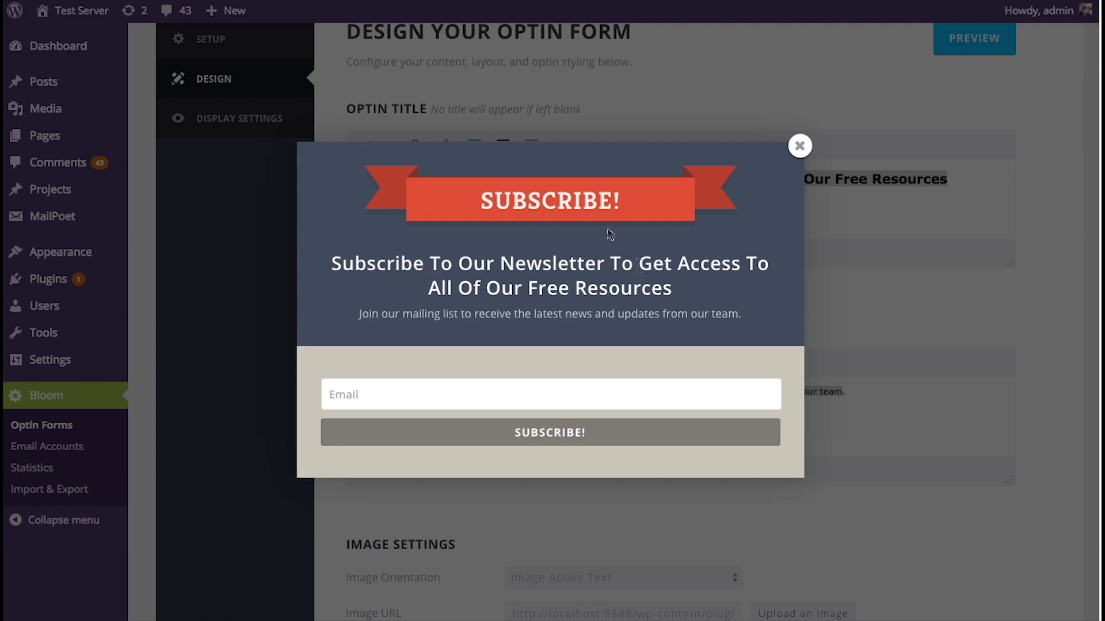
{"action": "left_click", "coordinate": [799, 147]}
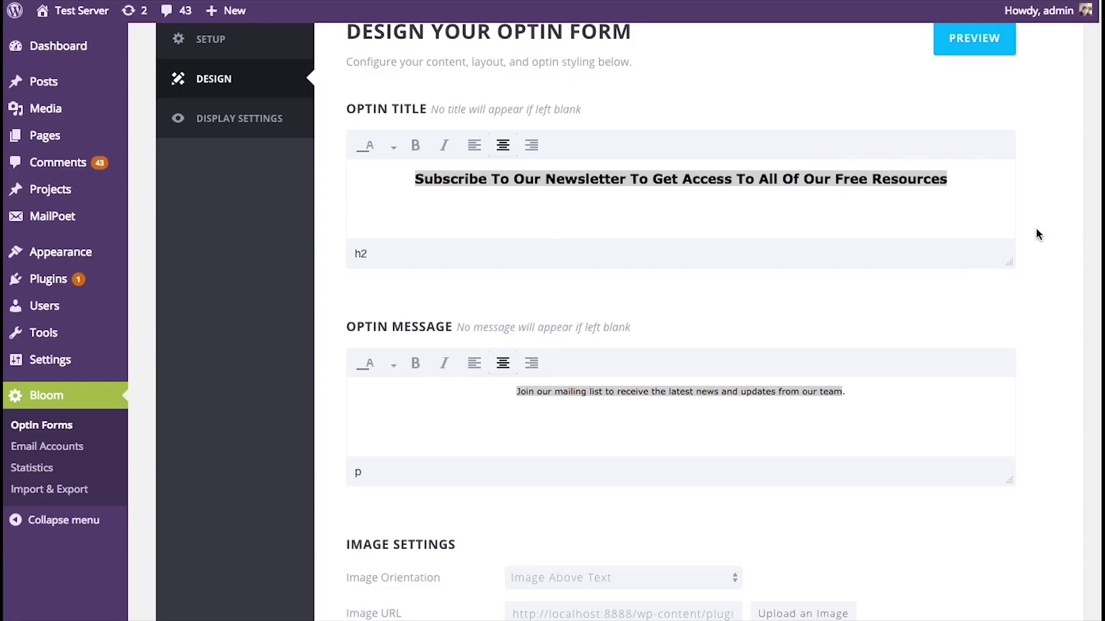
- Set the image orientation to Image Below Text and preview the optin with that layout
{"action": "scroll", "coordinate": [1039, 230], "scroll_direction": "down", "scroll_amount": 8}
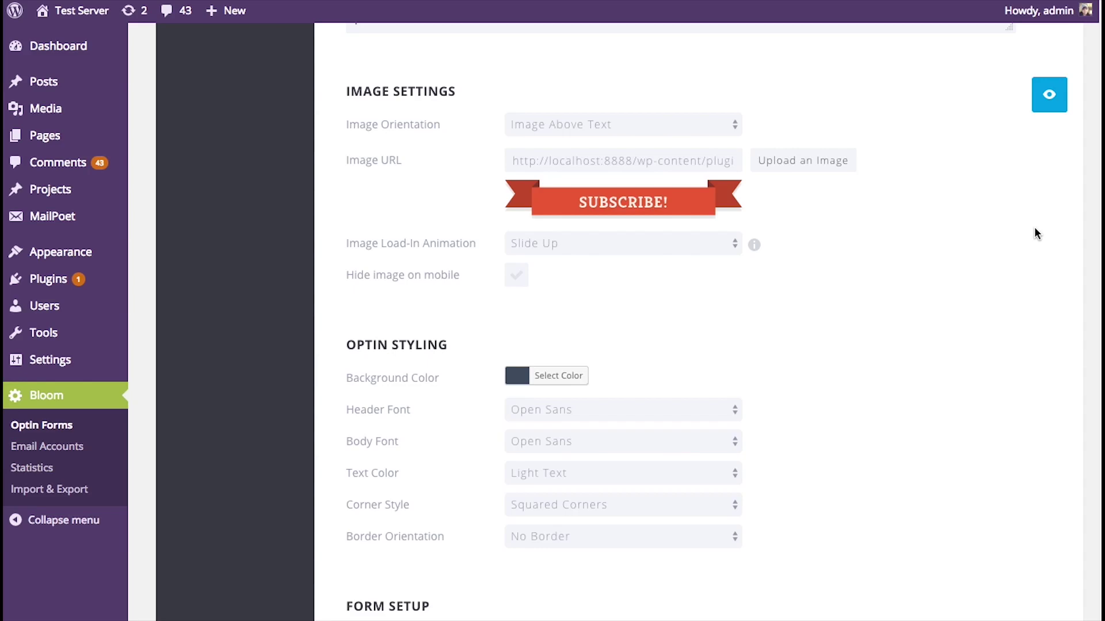
{"action": "left_click", "coordinate": [592, 132]}
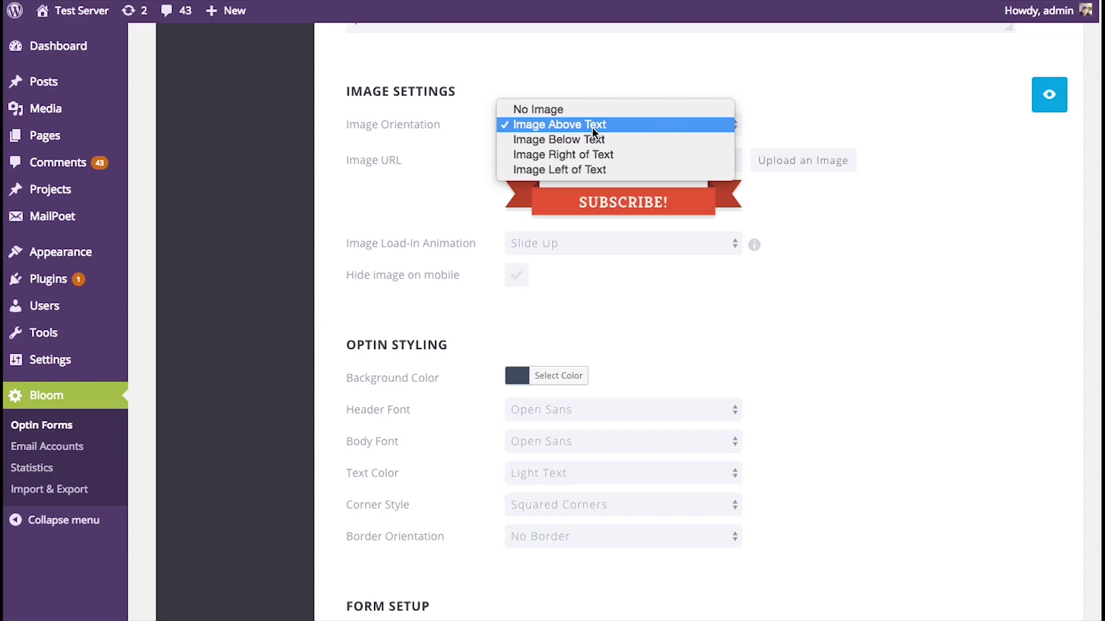
{"action": "left_click", "coordinate": [823, 99]}
{"action": "left_click", "coordinate": [629, 131]}
{"action": "left_click", "coordinate": [611, 141]}
{"action": "left_click", "coordinate": [1049, 95]}
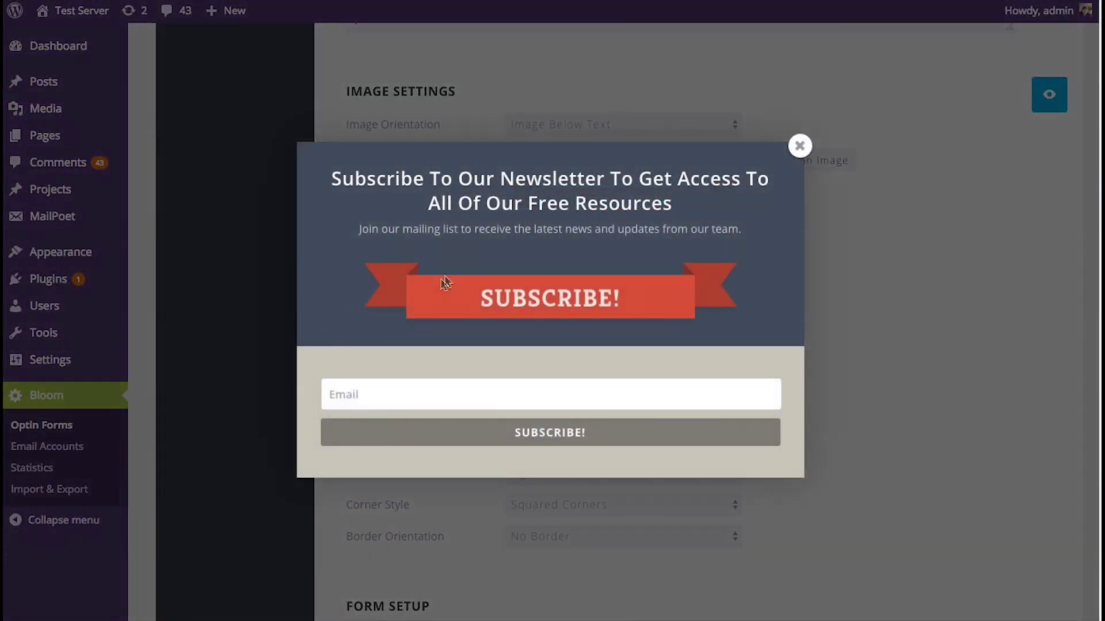
{"action": "left_click", "coordinate": [799, 146]}
- Preview the optin with the image orientation set to No Image, and set it back to Image Above Text
{"action": "left_click", "coordinate": [668, 126]}
{"action": "left_click", "coordinate": [613, 93]}
{"action": "left_click", "coordinate": [1055, 99]}
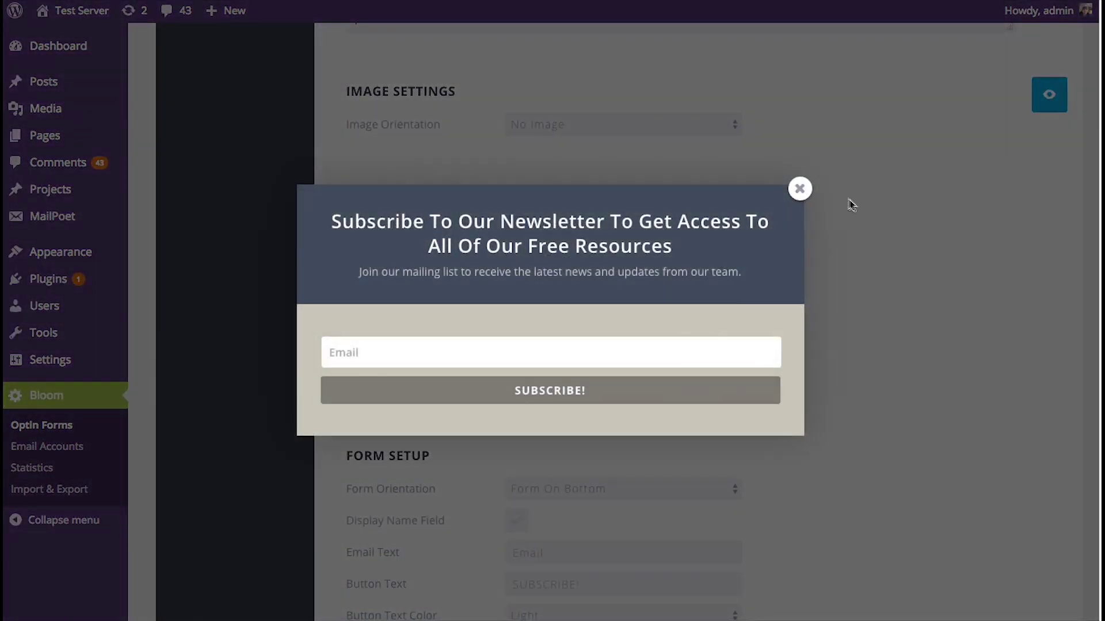
{"action": "left_click", "coordinate": [799, 188]}
{"action": "left_click", "coordinate": [646, 123]}
{"action": "left_click", "coordinate": [575, 140]}
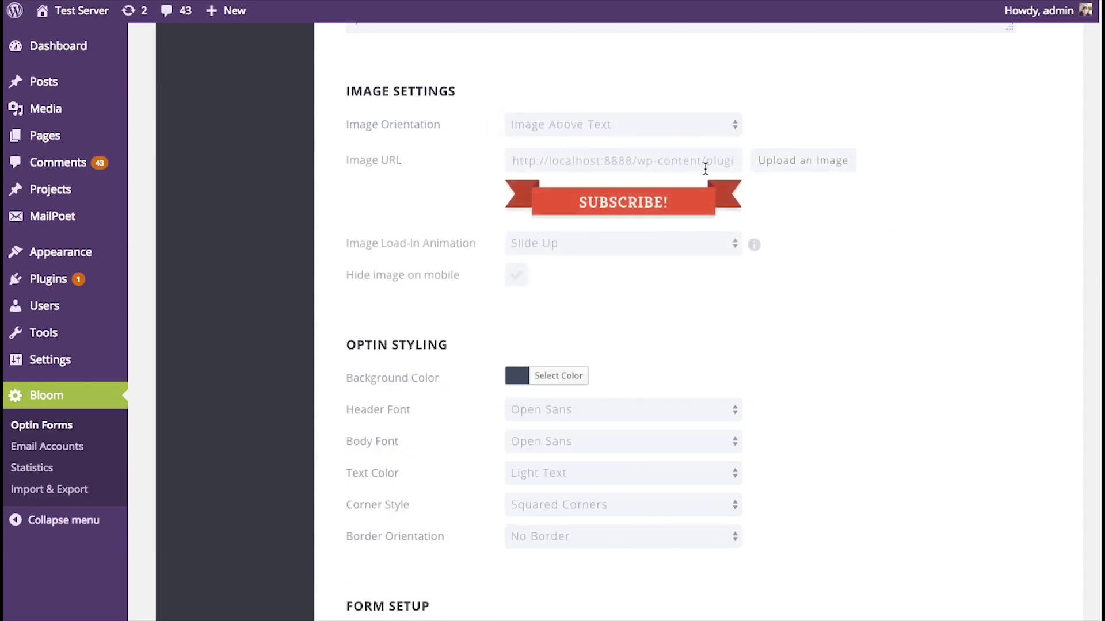
- Look through the media library images available for the optin and close it
{"action": "left_click", "coordinate": [808, 169]}
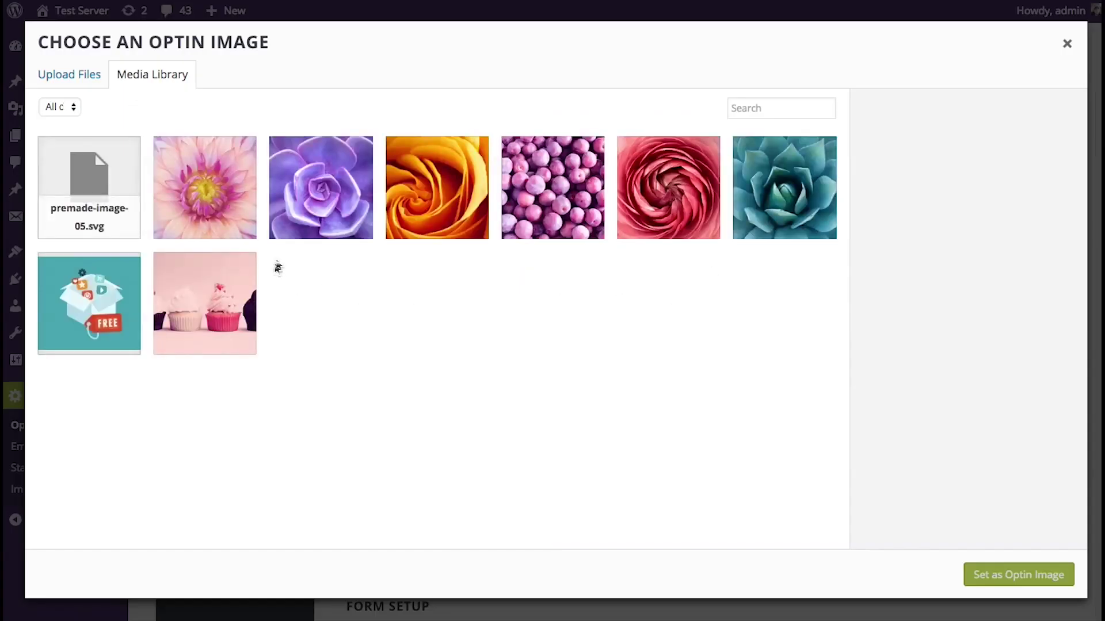
{"action": "left_click", "coordinate": [1067, 46]}
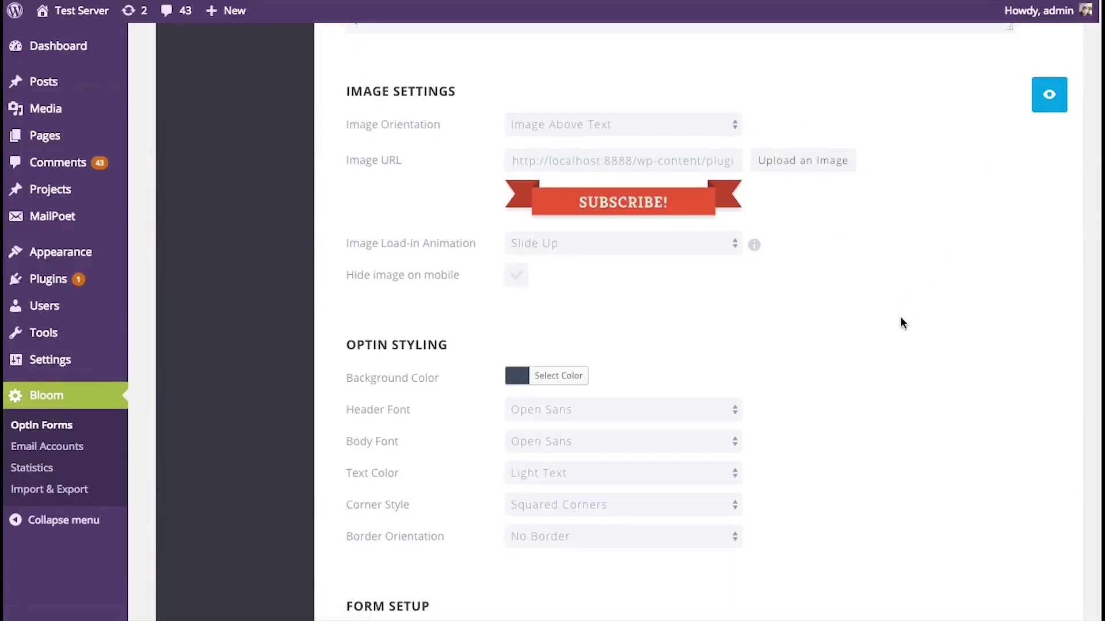
- Set the image load-in animation to Flip and play it in the optin preview
{"action": "scroll", "coordinate": [901, 316], "scroll_direction": "down", "scroll_amount": 1}
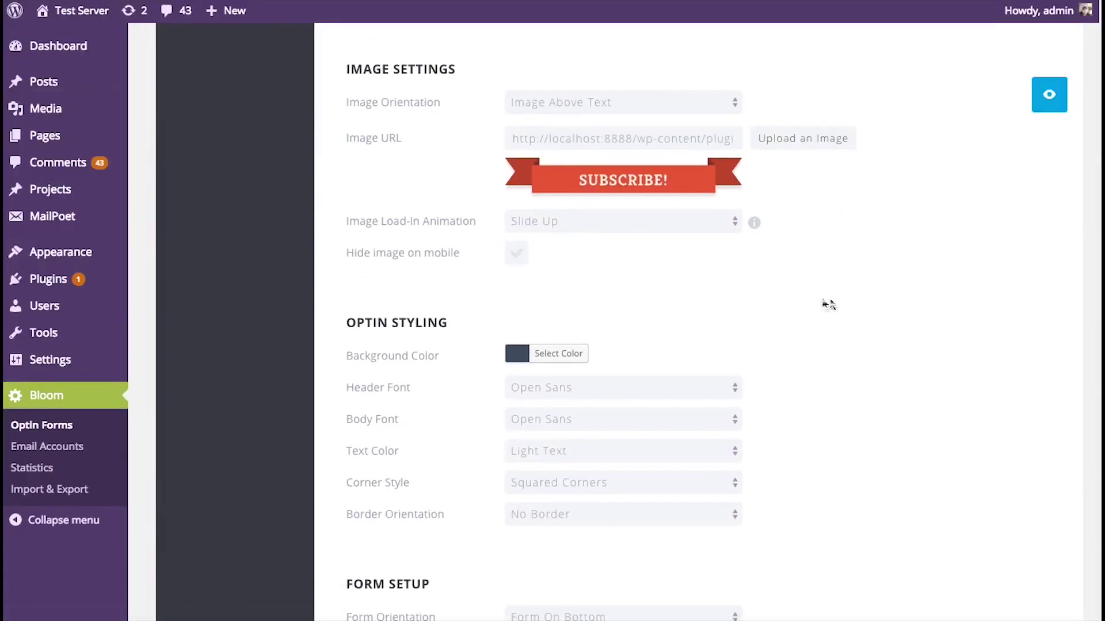
{"action": "left_click", "coordinate": [601, 218]}
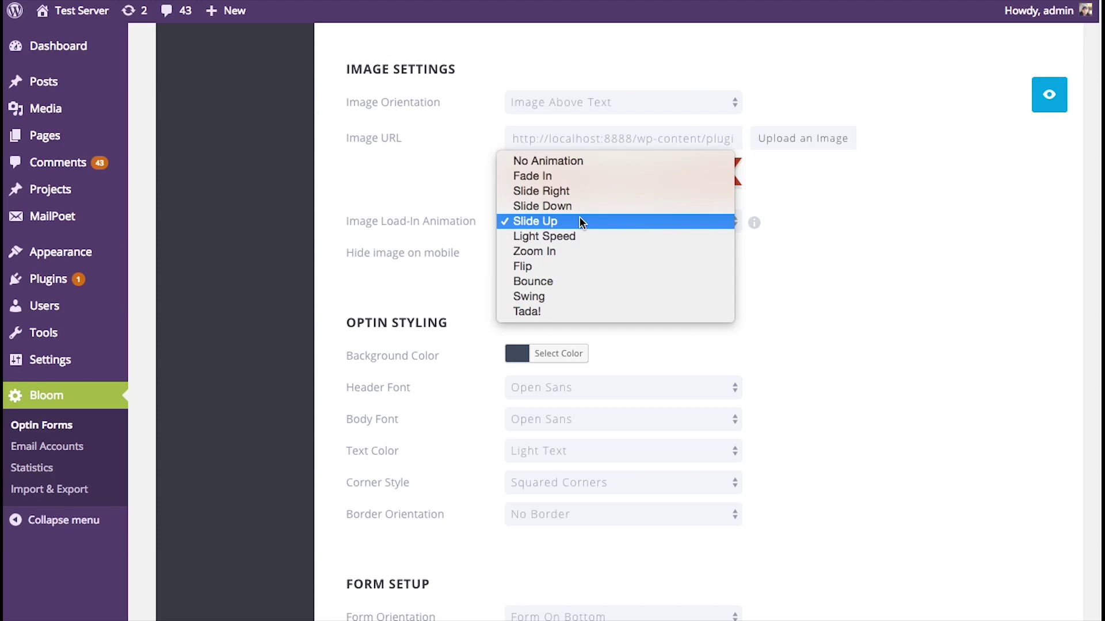
{"action": "left_click", "coordinate": [650, 265]}
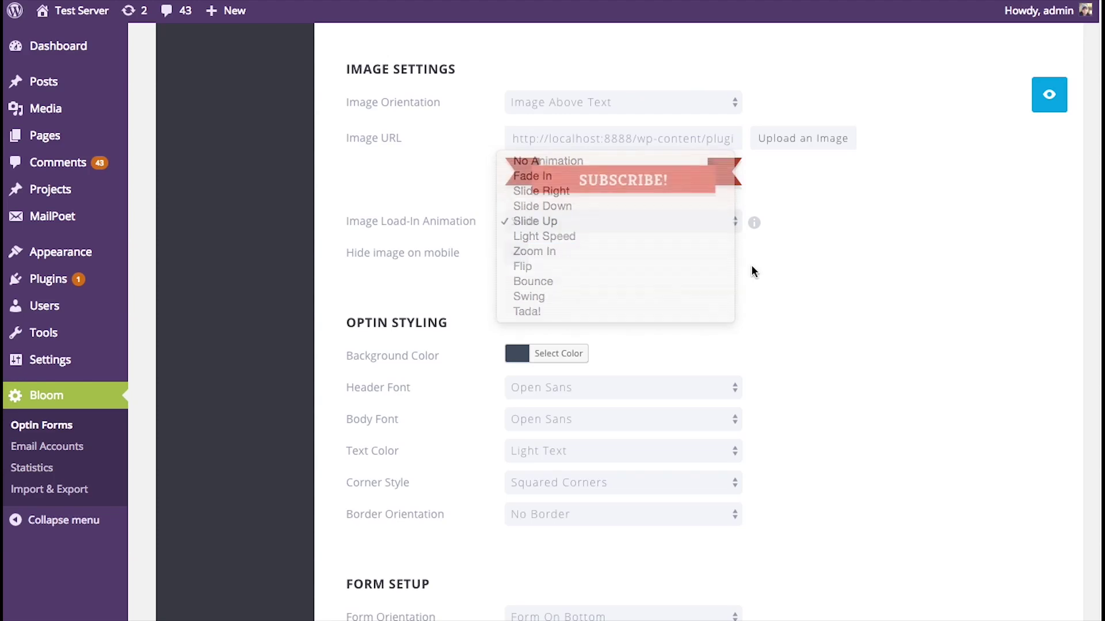
{"action": "left_click", "coordinate": [1047, 106]}
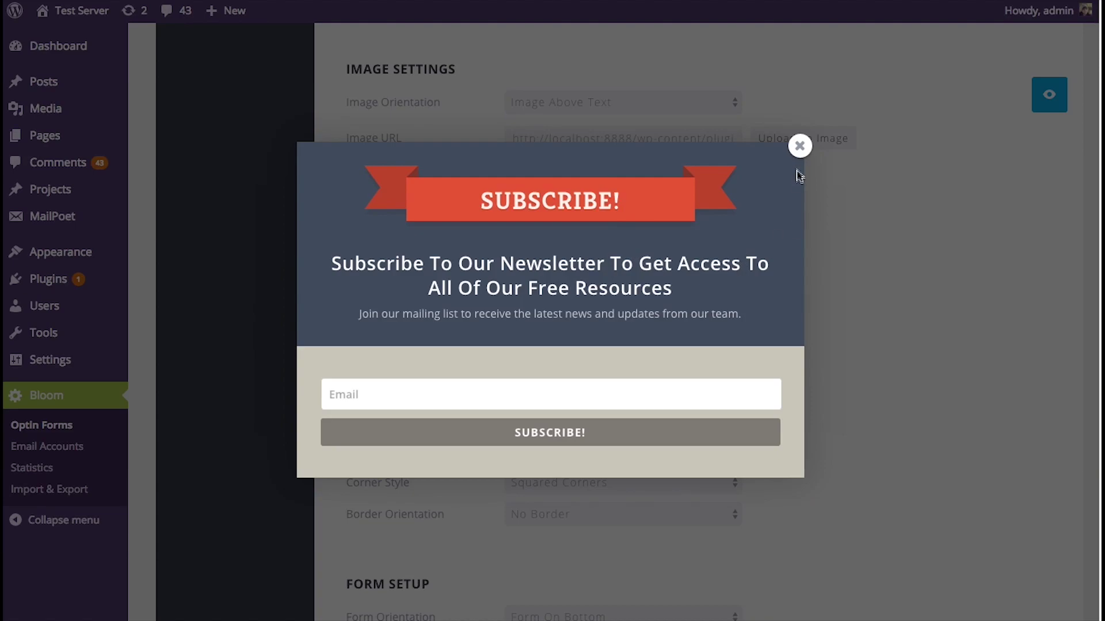
{"action": "left_click", "coordinate": [799, 146]}
{"action": "left_click", "coordinate": [578, 223]}
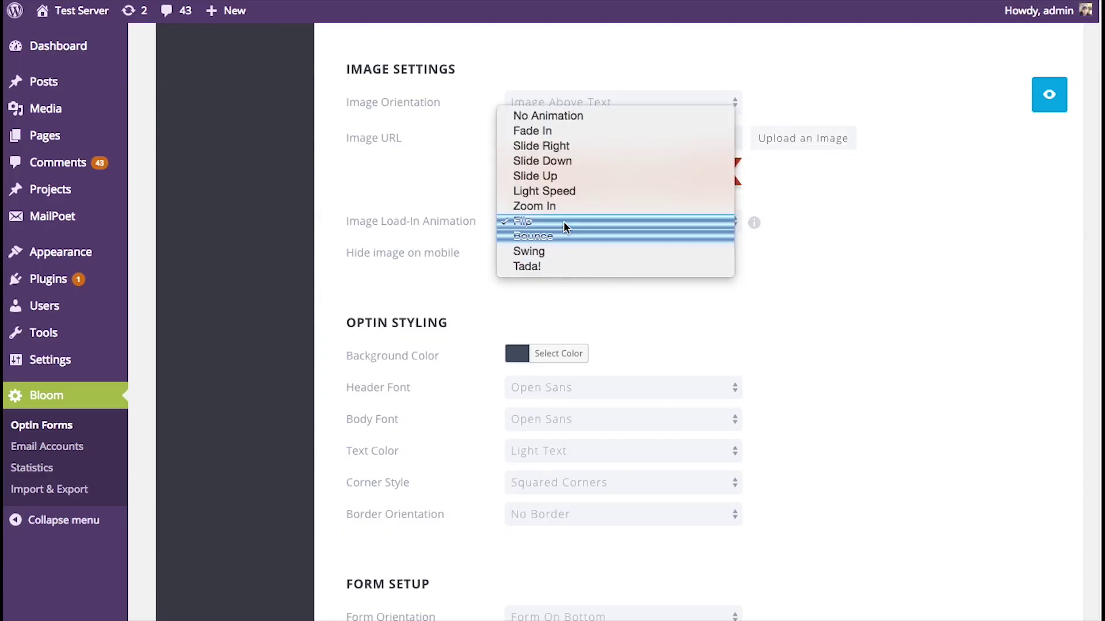
{"action": "left_click", "coordinate": [934, 262]}
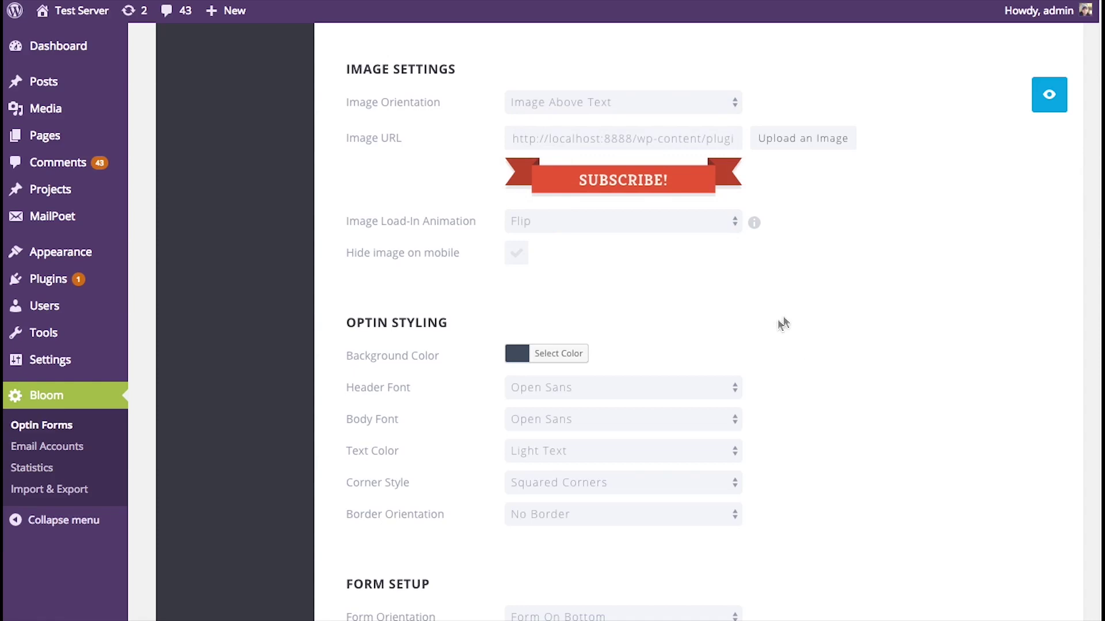
- Turn on hiding the image on mobile and turn it off again
{"action": "left_click", "coordinate": [516, 256]}
{"action": "left_click", "coordinate": [517, 257]}
- Copy the optin's current background color code, change the background to the red preset and preview the form
{"action": "scroll", "coordinate": [793, 320], "scroll_direction": "down", "scroll_amount": 5}
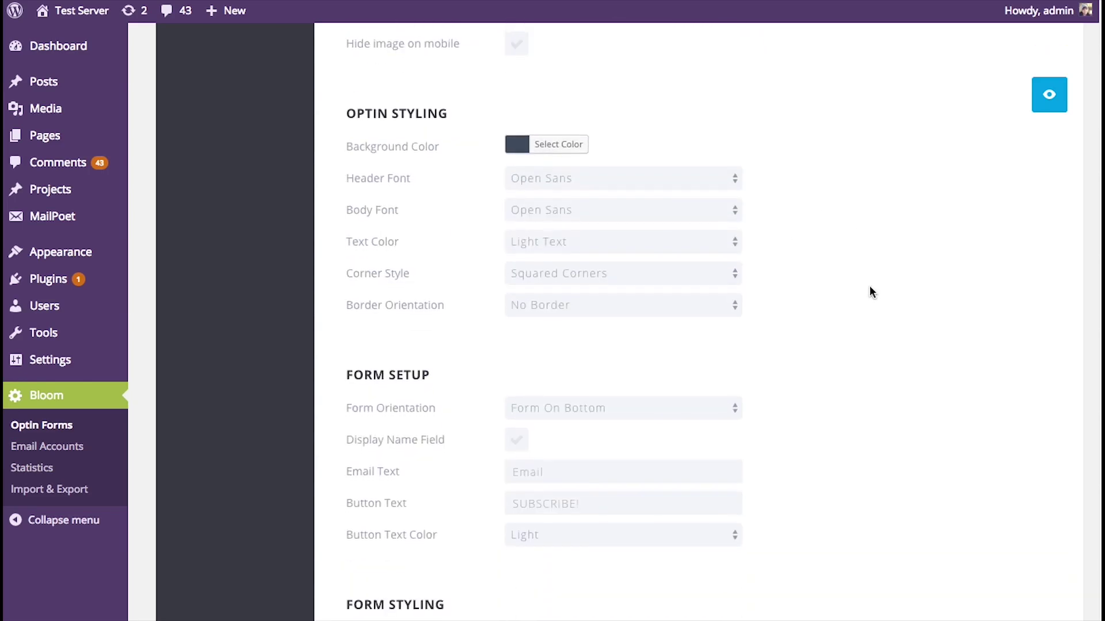
{"action": "scroll", "coordinate": [871, 291], "scroll_direction": "down", "scroll_amount": 1}
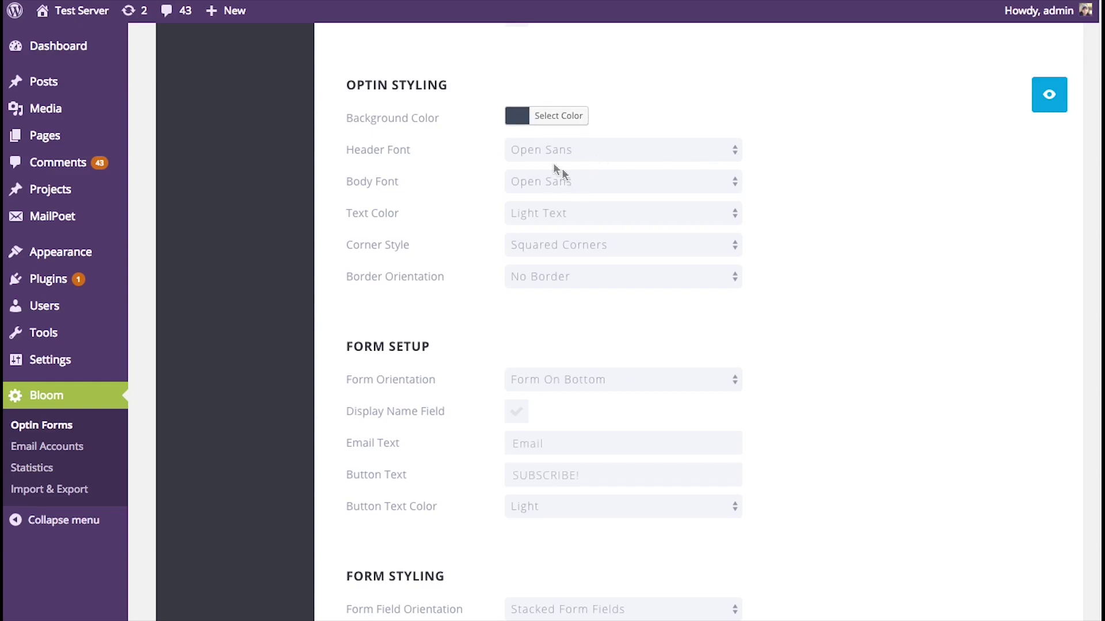
{"action": "left_click", "coordinate": [516, 117]}
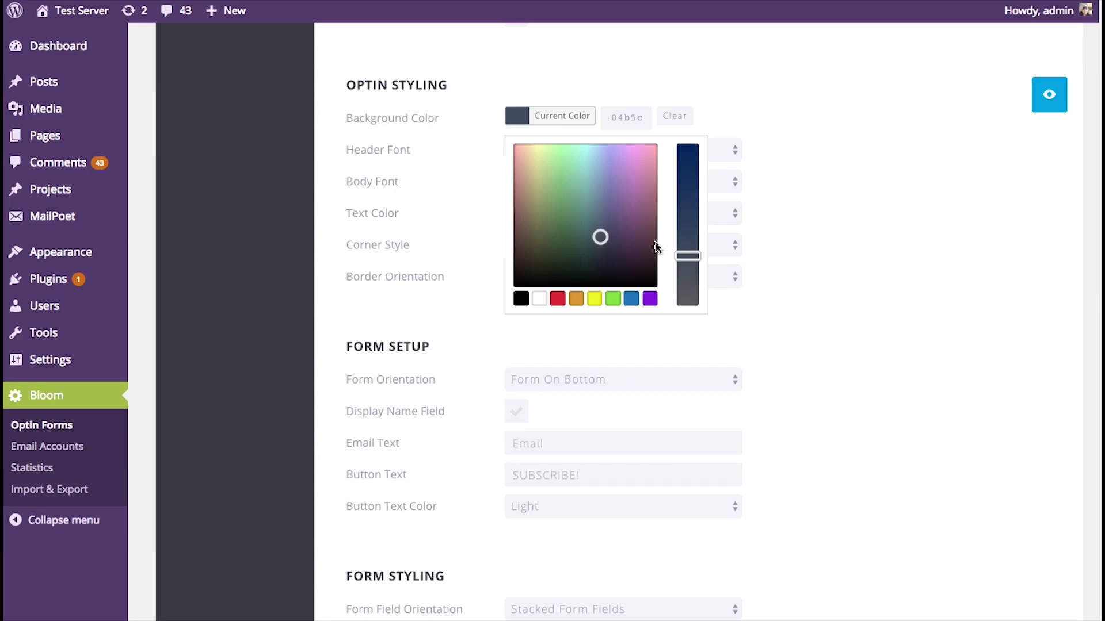
{"action": "double_click", "coordinate": [631, 117]}
{"action": "left_click", "coordinate": [558, 297]}
{"action": "left_click", "coordinate": [829, 207]}
{"action": "left_click", "coordinate": [1048, 106]}
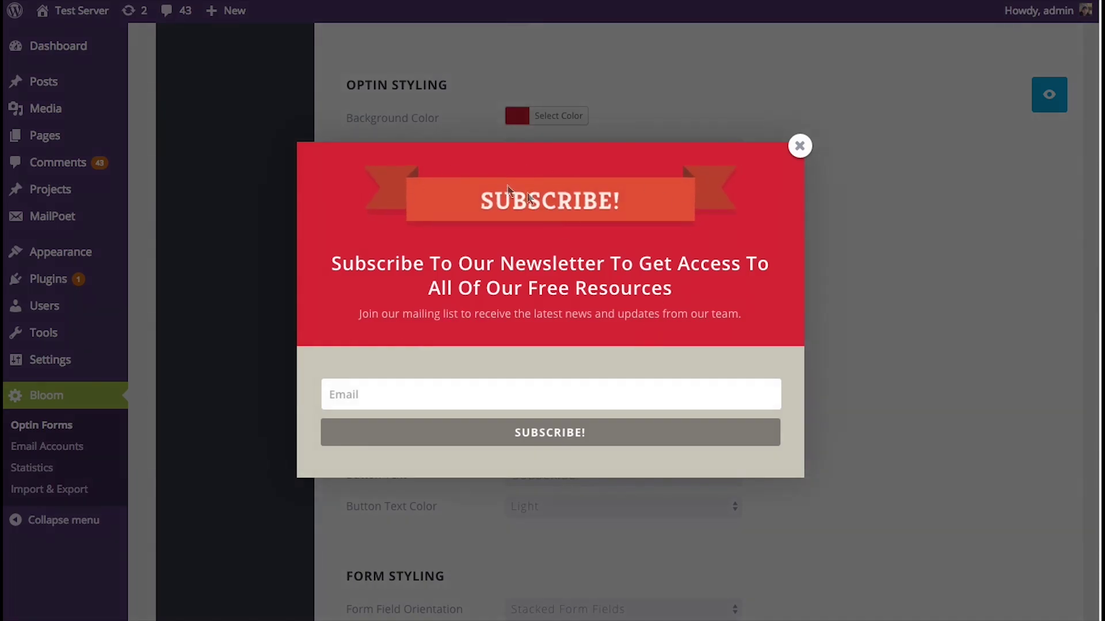
{"action": "left_click", "coordinate": [799, 146]}
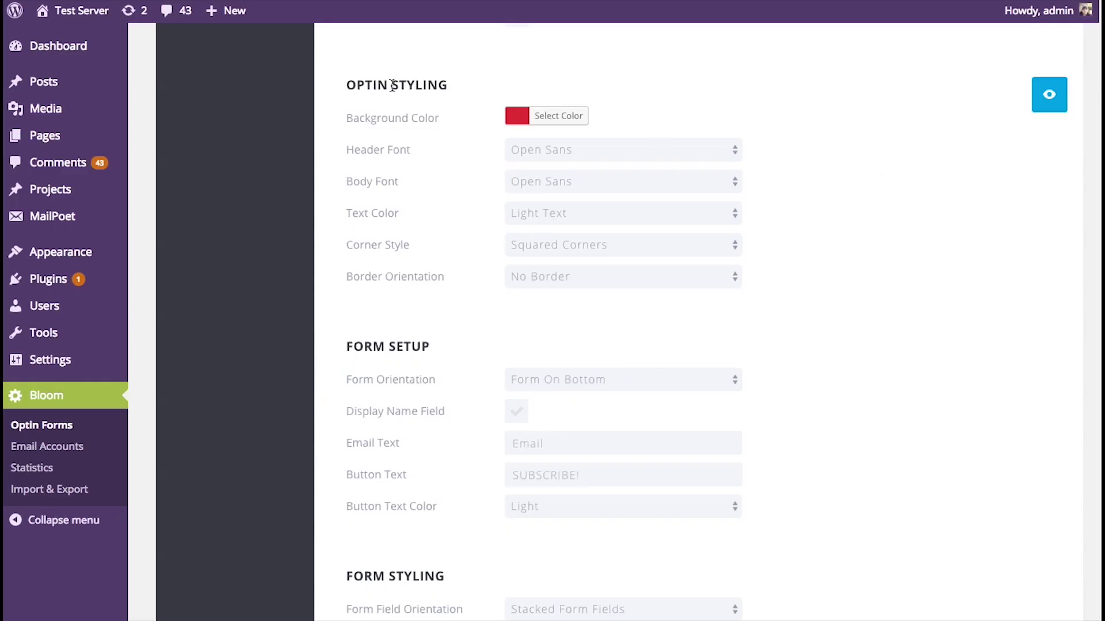
- Restore the optin's original dark blue background color from the copied color code
{"action": "left_click", "coordinate": [515, 115]}
{"action": "double_click", "coordinate": [625, 117]}
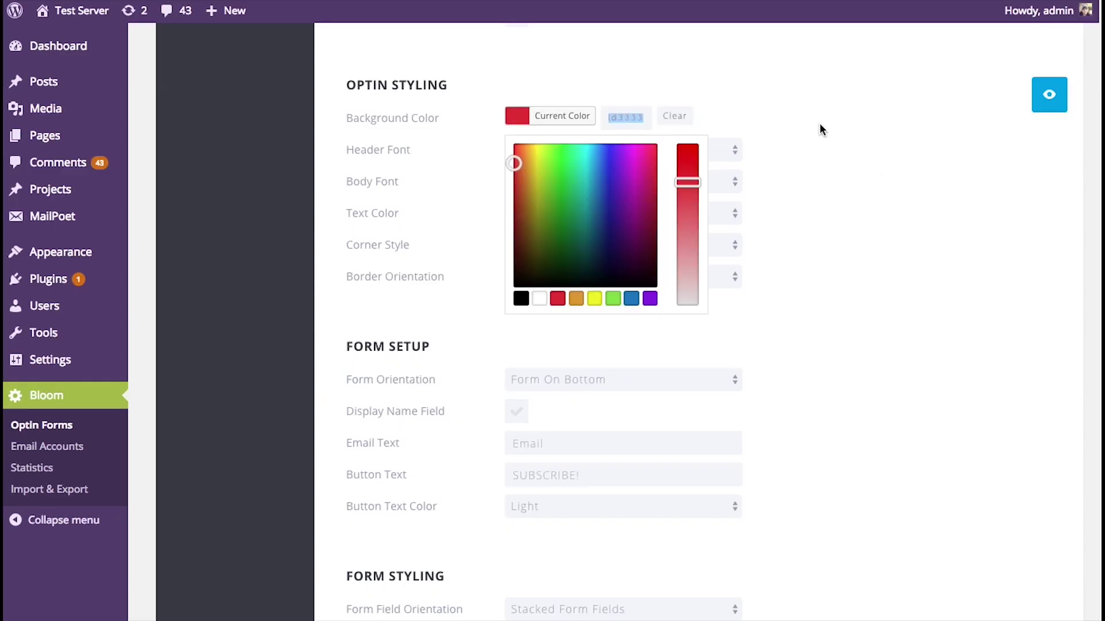
{"action": "key", "text": "BackSpace"}
{"action": "left_click", "coordinate": [829, 123]}
- Review the available header fonts and text color options for the optin
{"action": "left_click", "coordinate": [591, 149]}
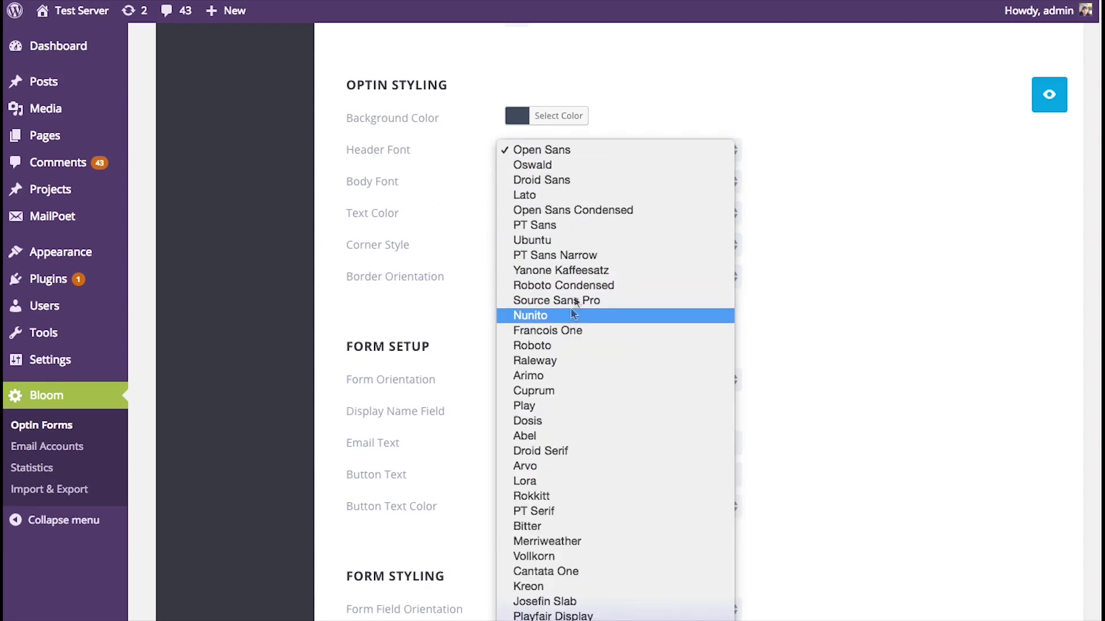
{"action": "scroll", "coordinate": [609, 257], "scroll_direction": "down", "scroll_amount": 10}
{"action": "scroll", "coordinate": [605, 259], "scroll_direction": "up", "scroll_amount": 3}
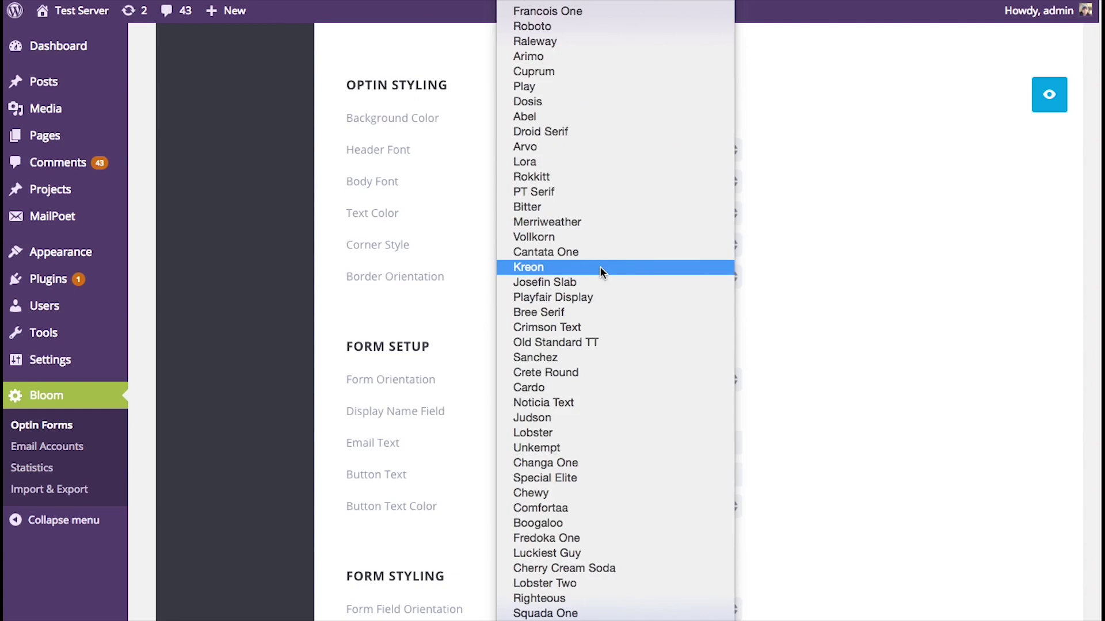
{"action": "scroll", "coordinate": [600, 267], "scroll_direction": "down", "scroll_amount": 3}
{"action": "left_click", "coordinate": [892, 240]}
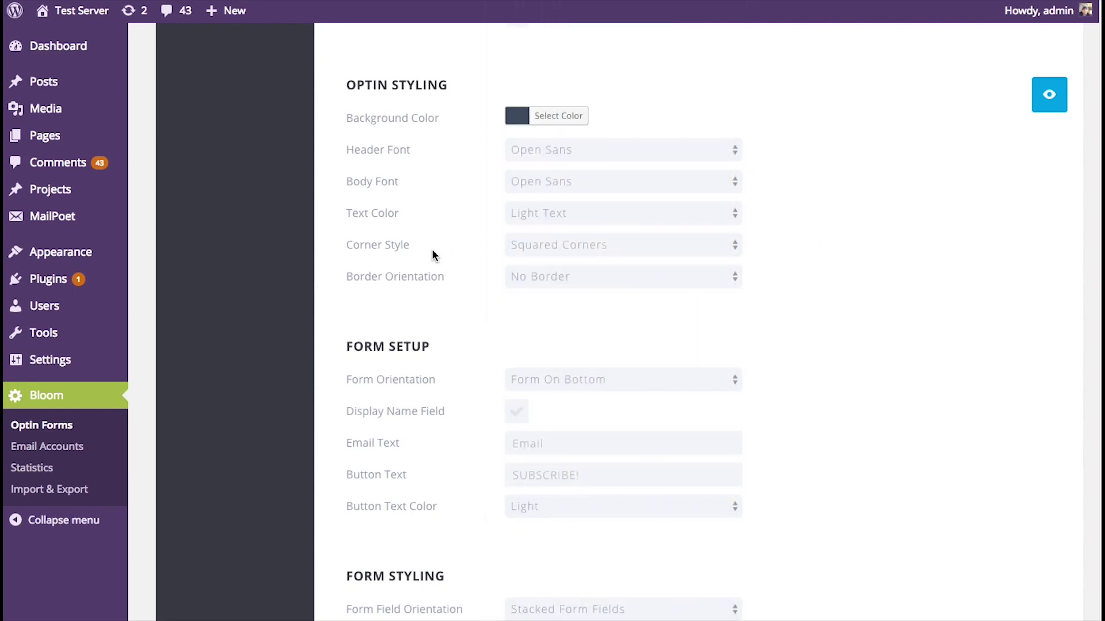
{"action": "left_click", "coordinate": [611, 223]}
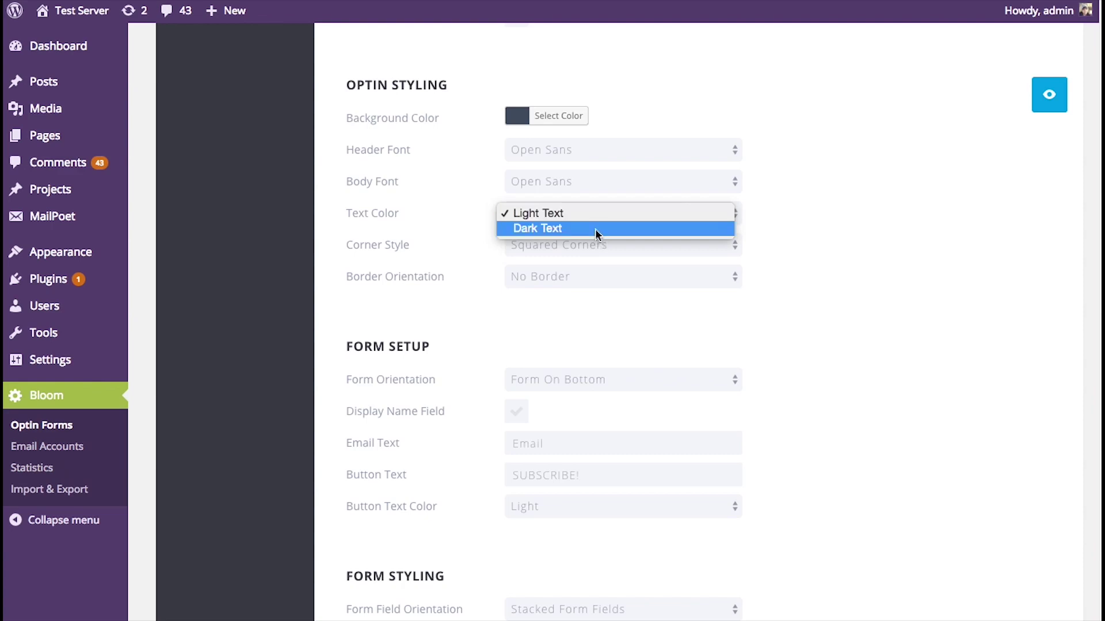
{"action": "left_click", "coordinate": [900, 161]}
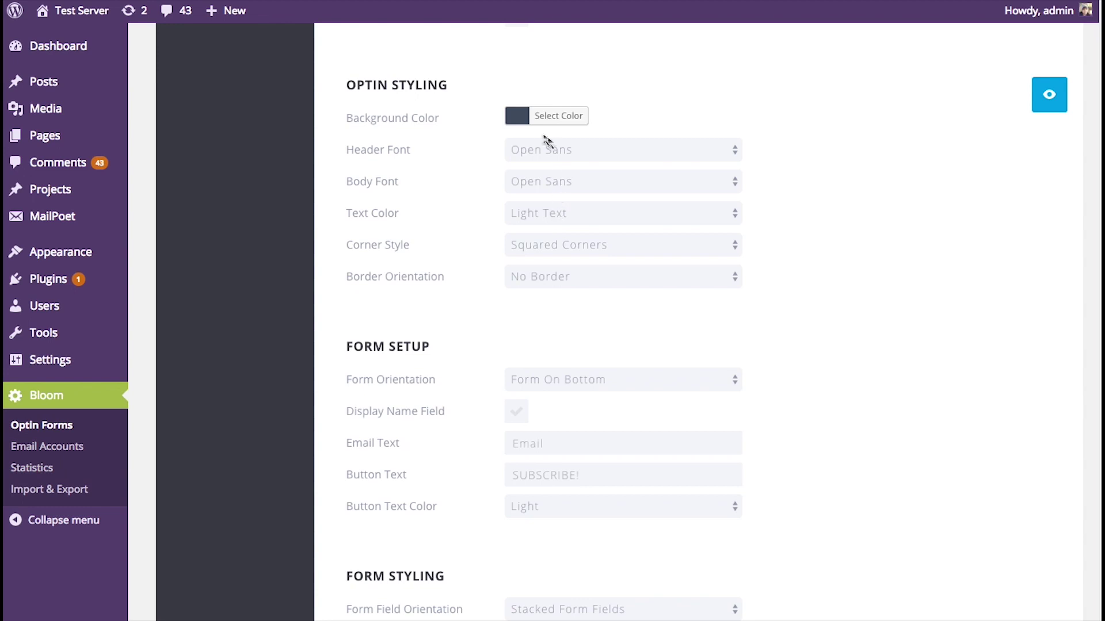
- Preview the optin with a white background, and preview it again with the text color set to Dark Text
{"action": "left_click", "coordinate": [515, 126]}
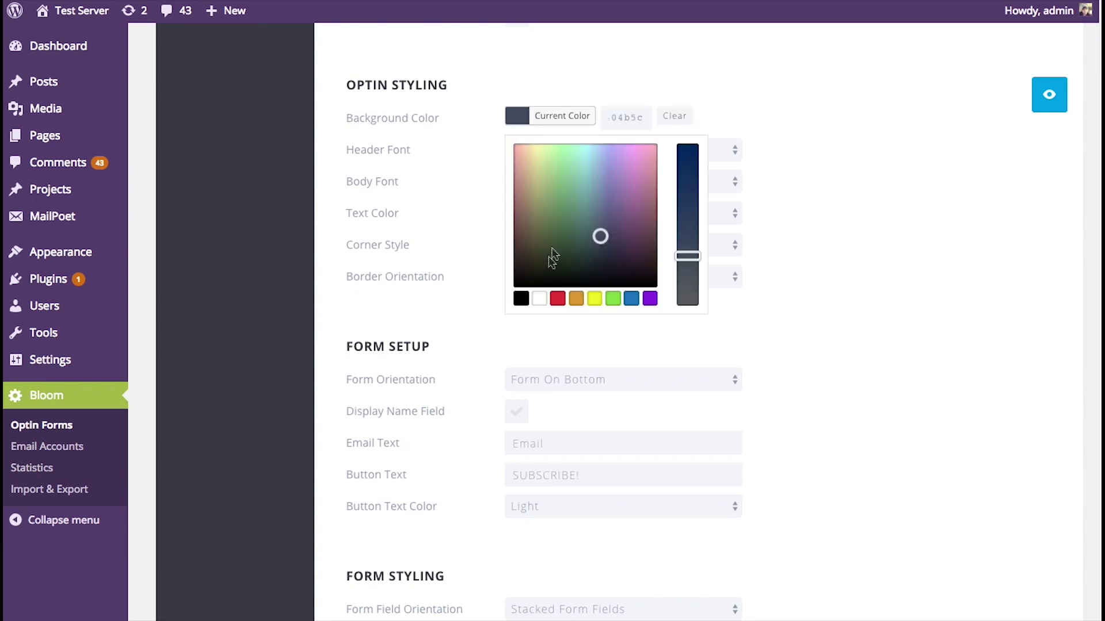
{"action": "left_click", "coordinate": [538, 298]}
{"action": "left_click", "coordinate": [868, 149]}
{"action": "left_click", "coordinate": [1049, 95]}
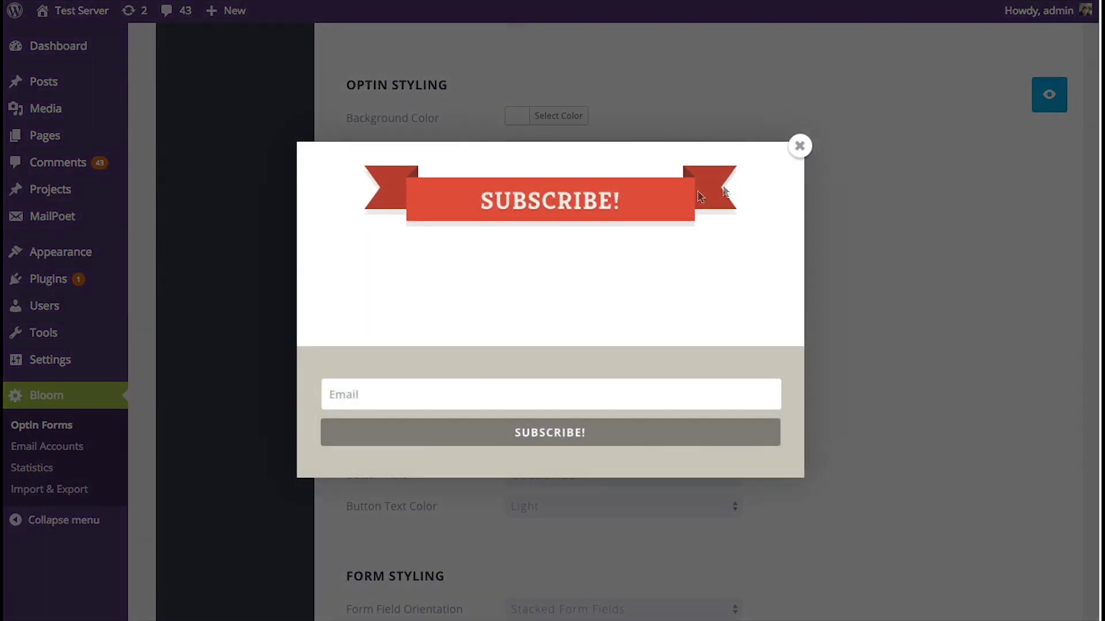
{"action": "left_click", "coordinate": [800, 146]}
{"action": "left_click", "coordinate": [546, 216]}
{"action": "left_click", "coordinate": [546, 226]}
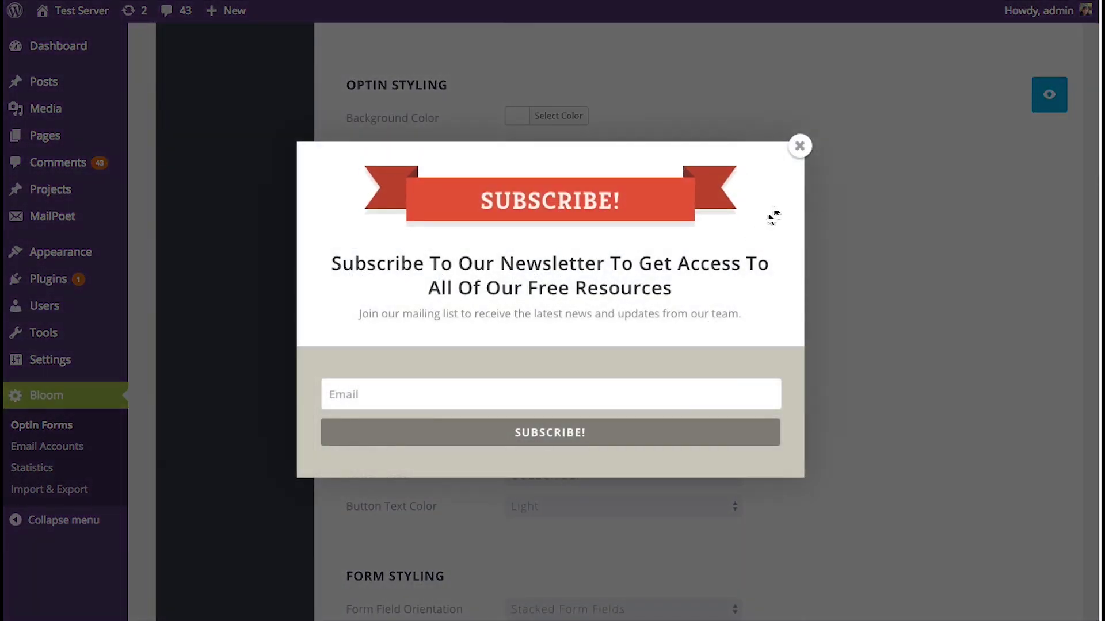
{"action": "left_click", "coordinate": [799, 146]}
- Return the text color to Light Text and the background to its original dark blue, and preview the optin
{"action": "left_click", "coordinate": [551, 215]}
{"action": "left_click", "coordinate": [548, 212]}
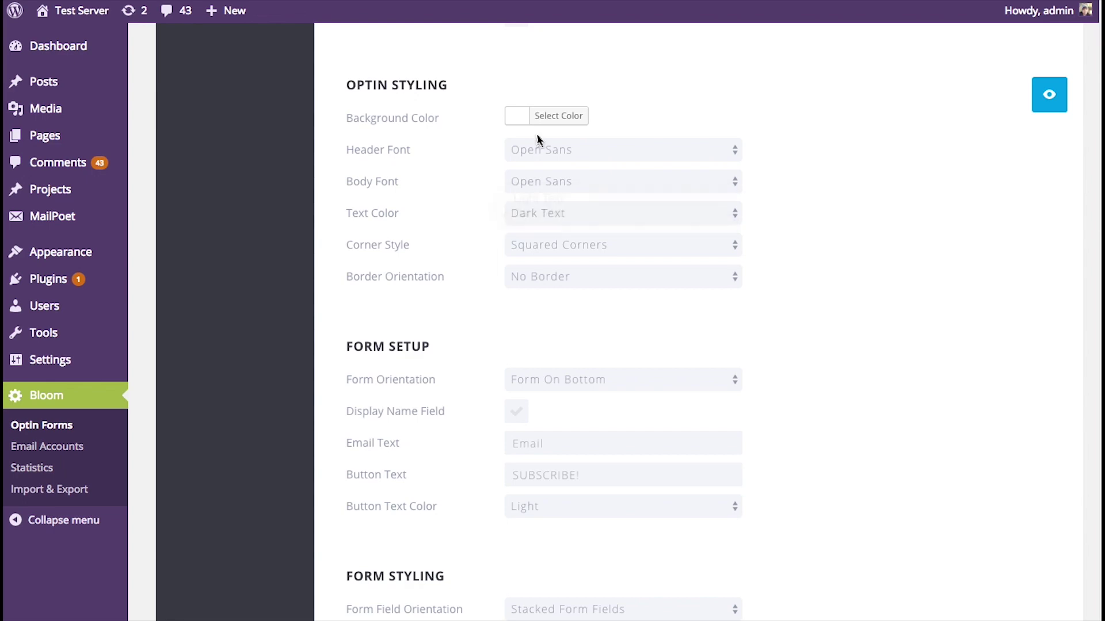
{"action": "left_click", "coordinate": [558, 117]}
{"action": "double_click", "coordinate": [615, 117]}
{"action": "key", "text": "ctrl+v"}
{"action": "left_click", "coordinate": [833, 147]}
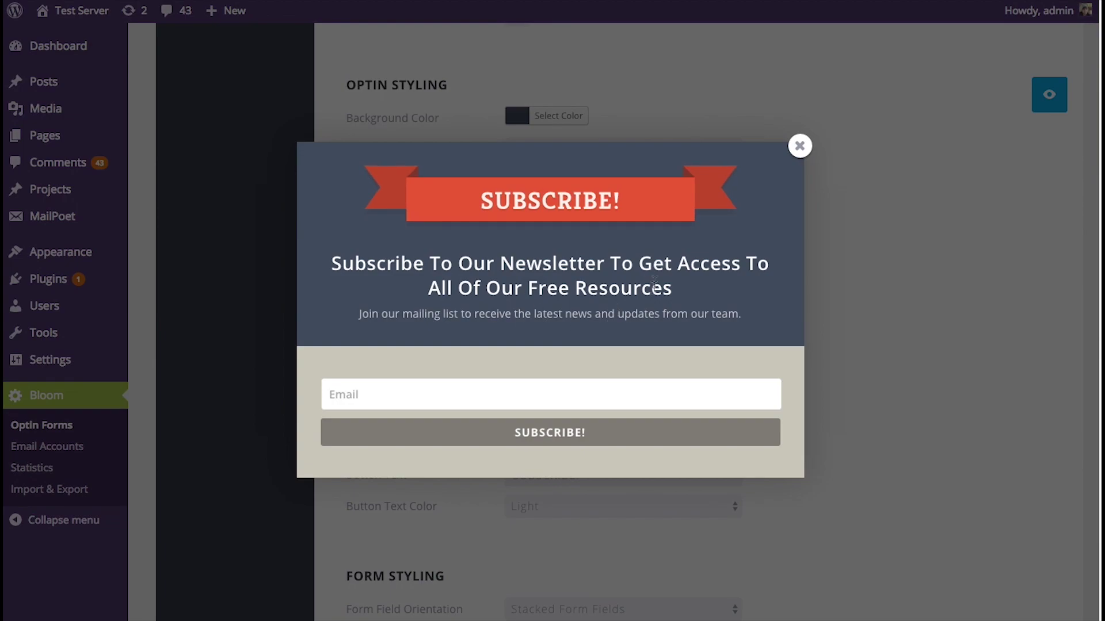
{"action": "left_click", "coordinate": [799, 146]}
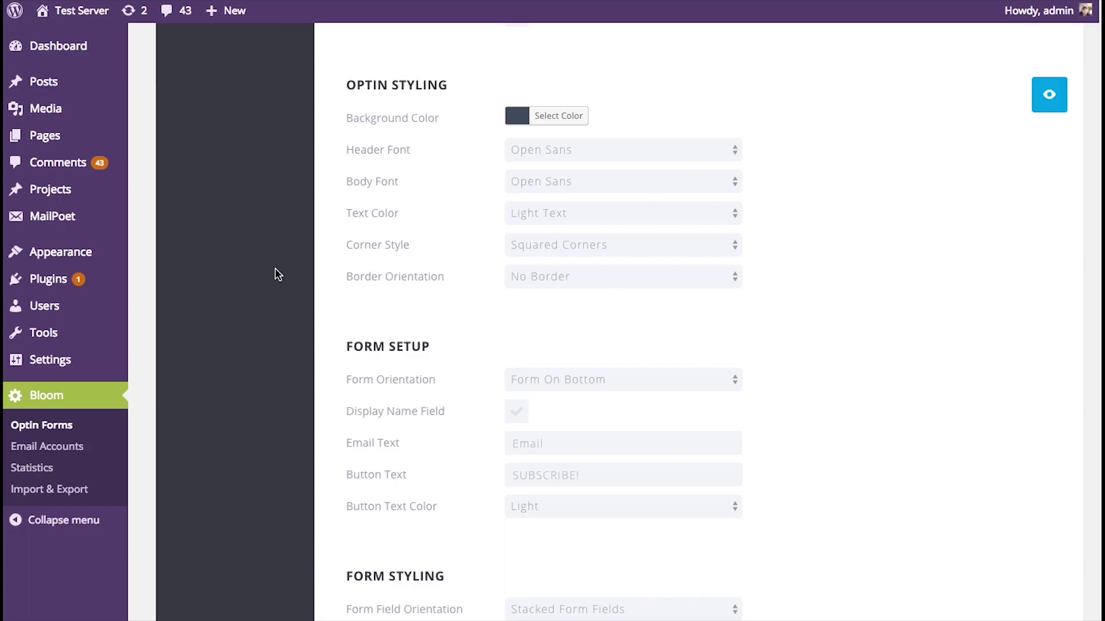
- Set the optin's corner style to Rounded Corners and check the corners in the preview
{"action": "left_click", "coordinate": [577, 246]}
{"action": "left_click", "coordinate": [578, 260]}
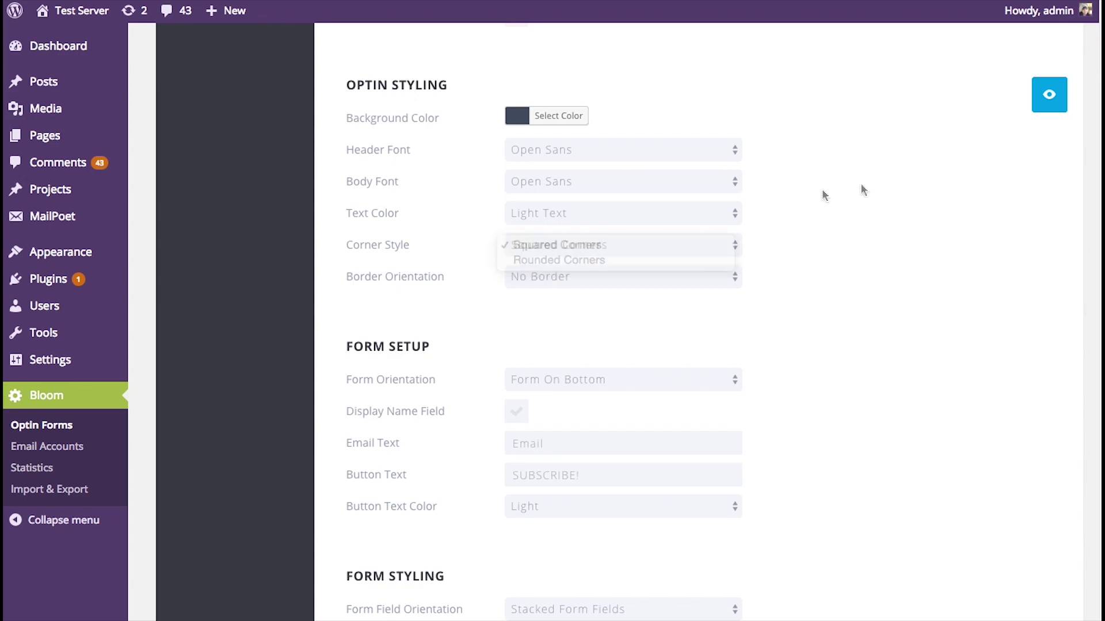
{"action": "left_click", "coordinate": [1050, 97]}
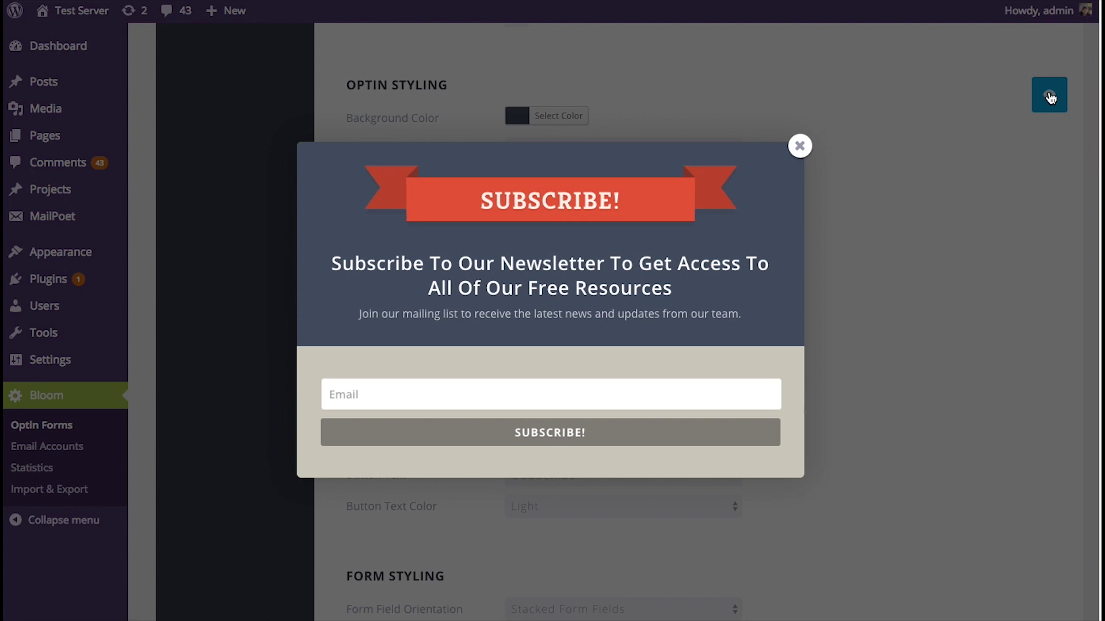
{"action": "left_click", "coordinate": [800, 146]}
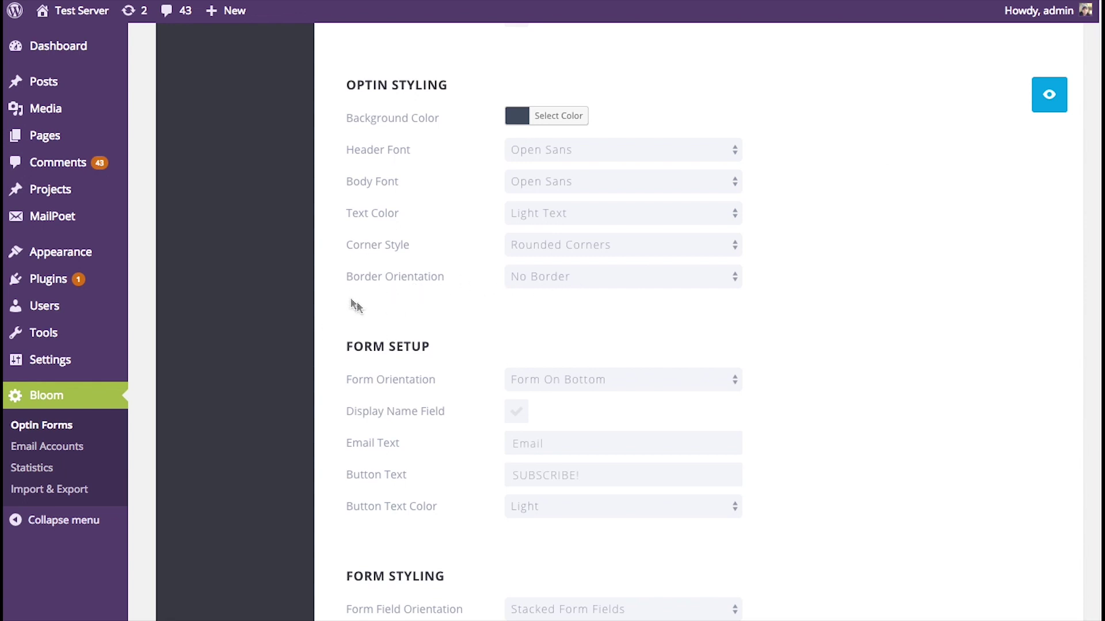
- Give the optin a Full Border in the orange preset color and check it in the preview
{"action": "left_click", "coordinate": [605, 277]}
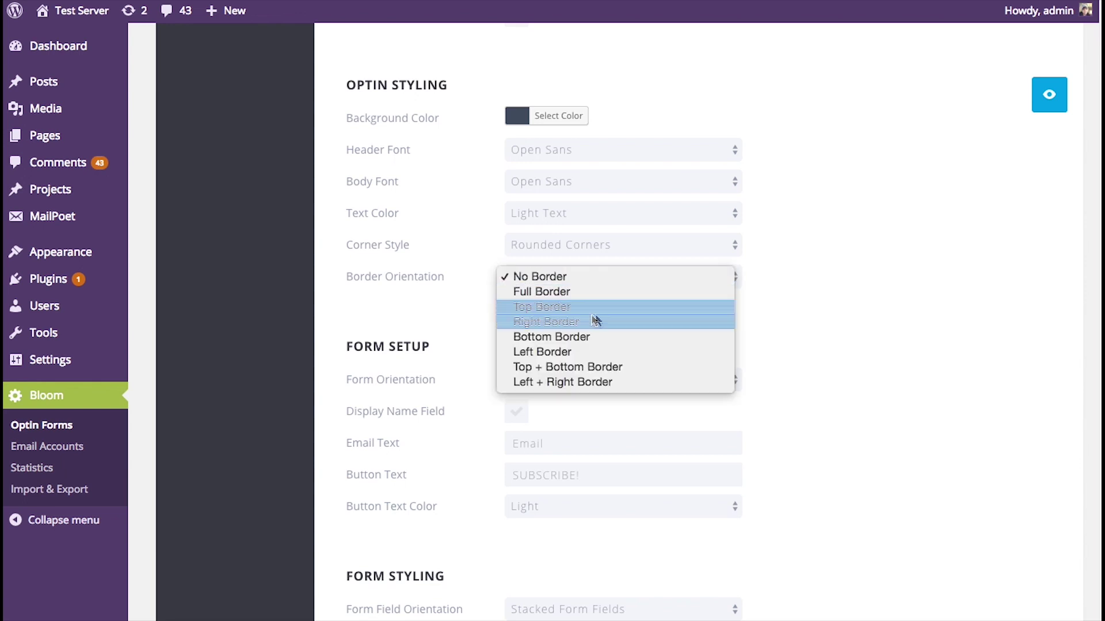
{"action": "left_click", "coordinate": [594, 292]}
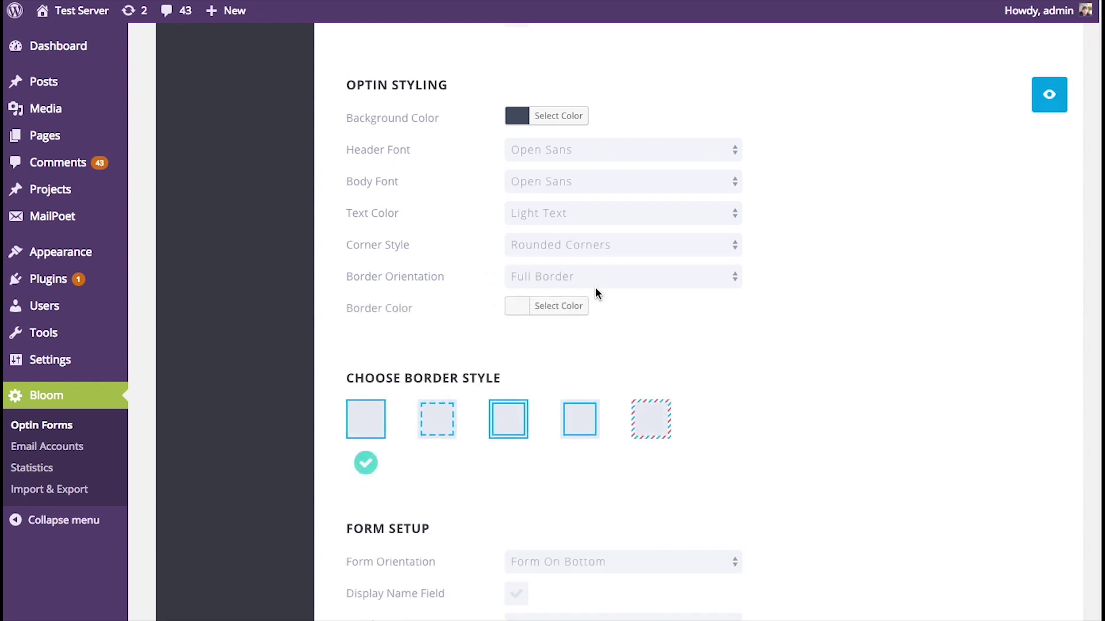
{"action": "left_click", "coordinate": [520, 311]}
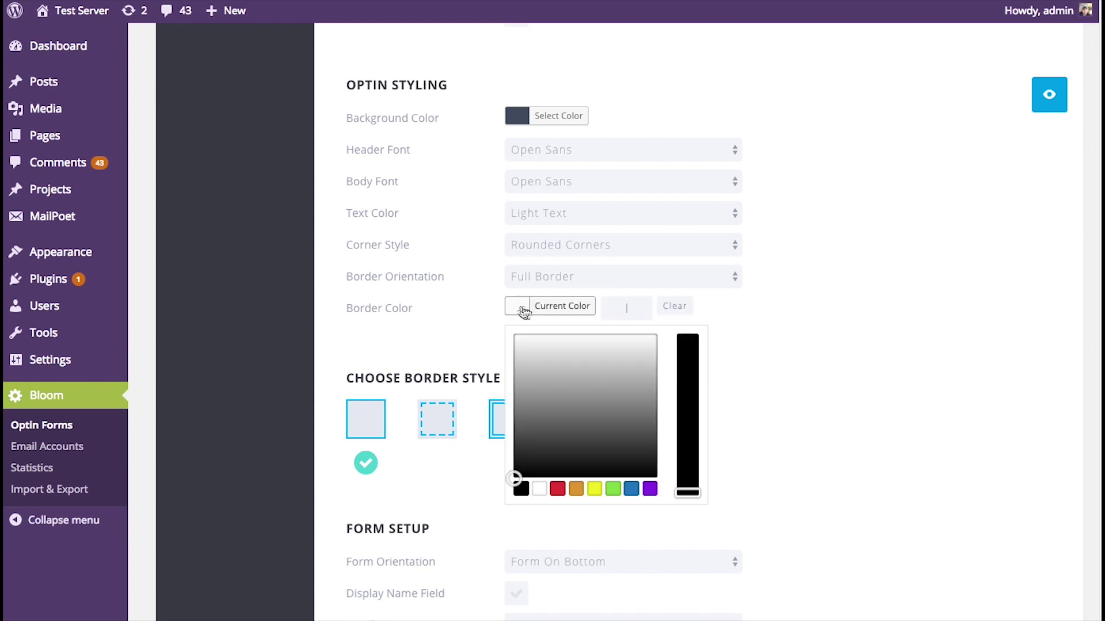
{"action": "left_click", "coordinate": [576, 489]}
{"action": "left_click_drag", "start_coordinate": [527, 353], "coordinate": [526, 348]}
{"action": "left_click", "coordinate": [905, 310]}
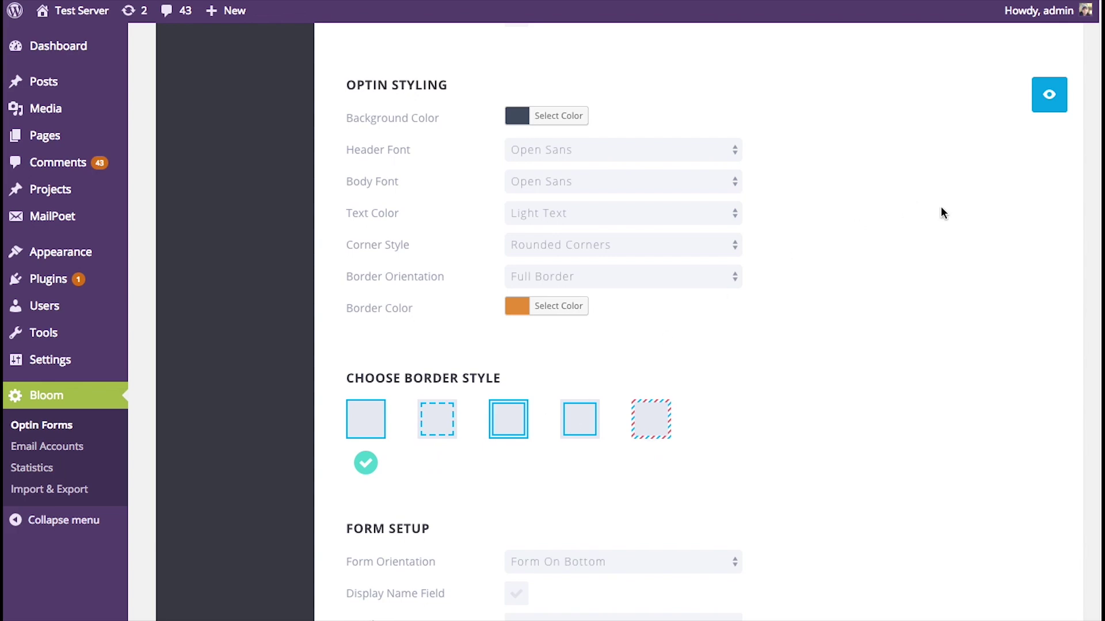
{"action": "left_click", "coordinate": [1048, 97]}
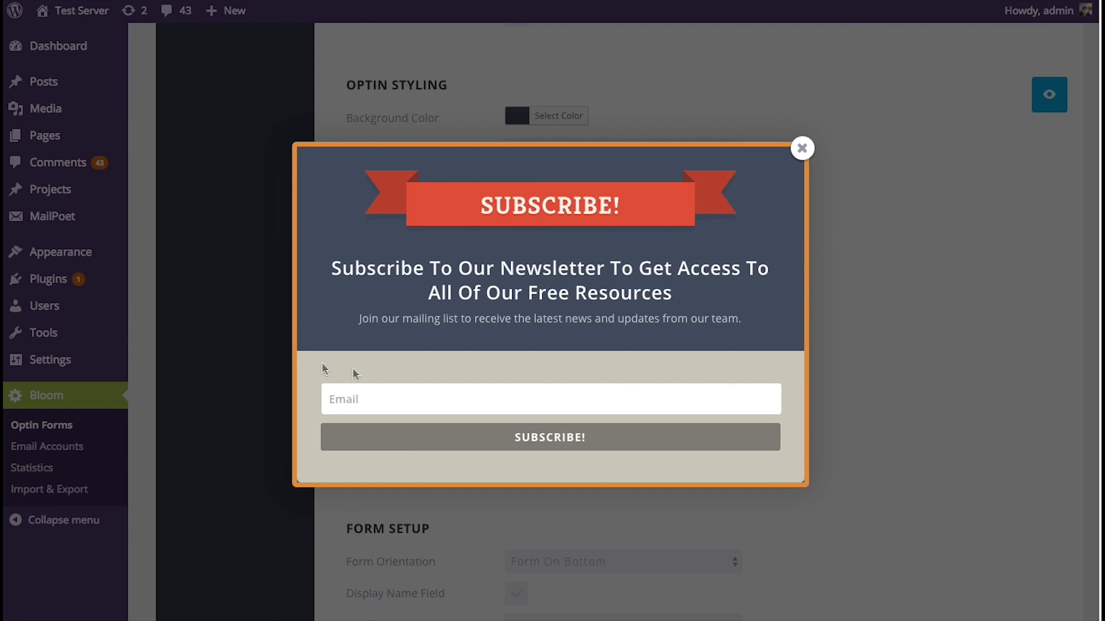
{"action": "left_click", "coordinate": [803, 151]}
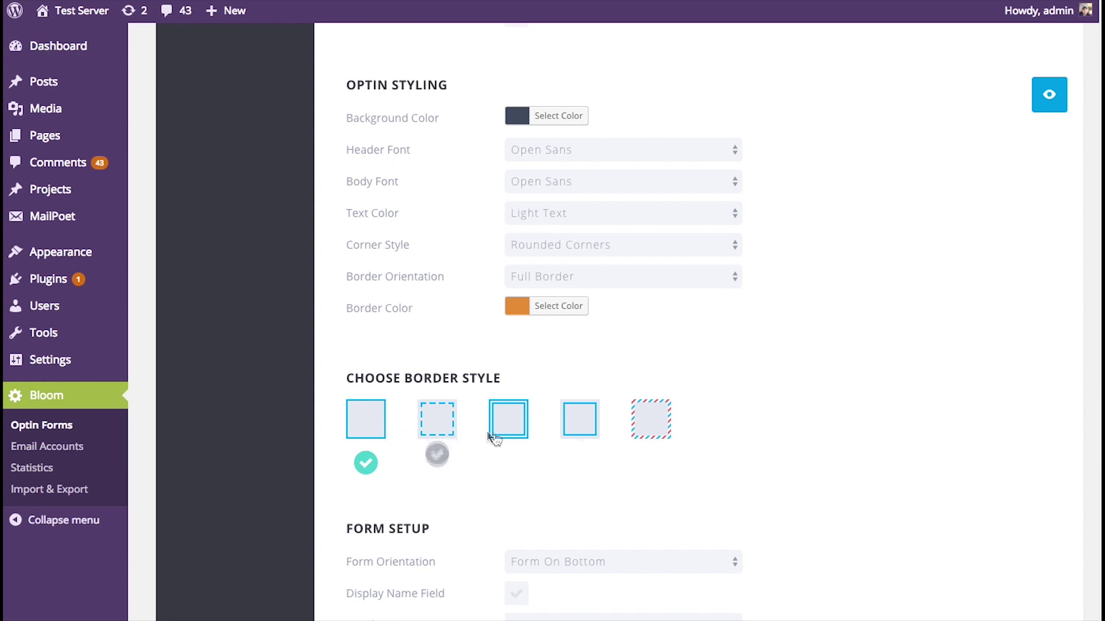
- Set the optin's border style to the diagonally striped letter border and check it in the preview
{"action": "left_click", "coordinate": [656, 428]}
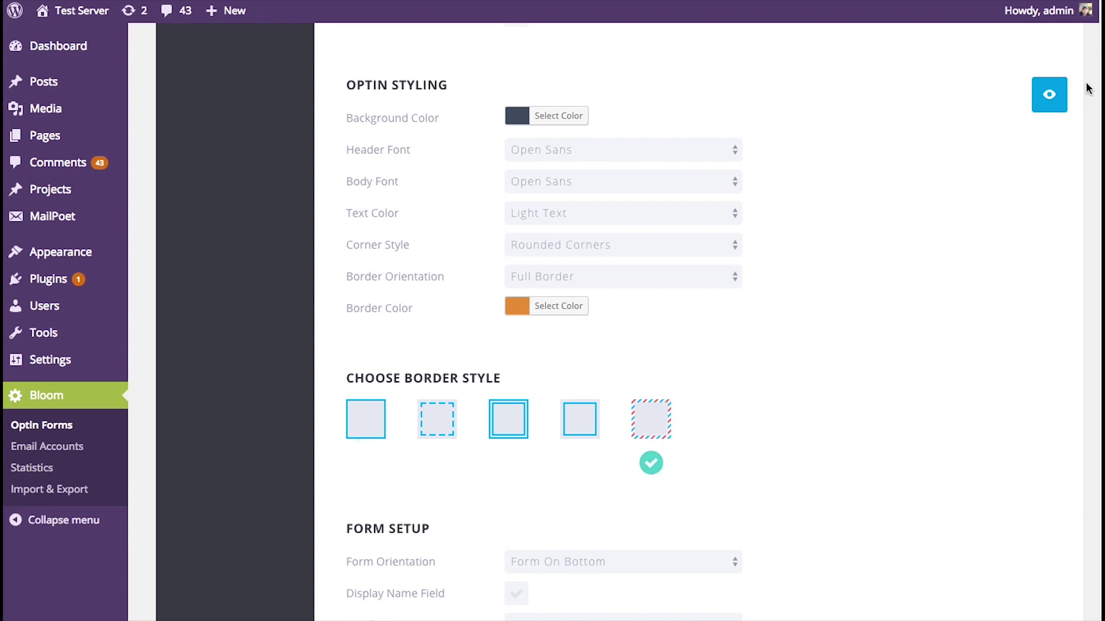
{"action": "left_click", "coordinate": [1049, 95]}
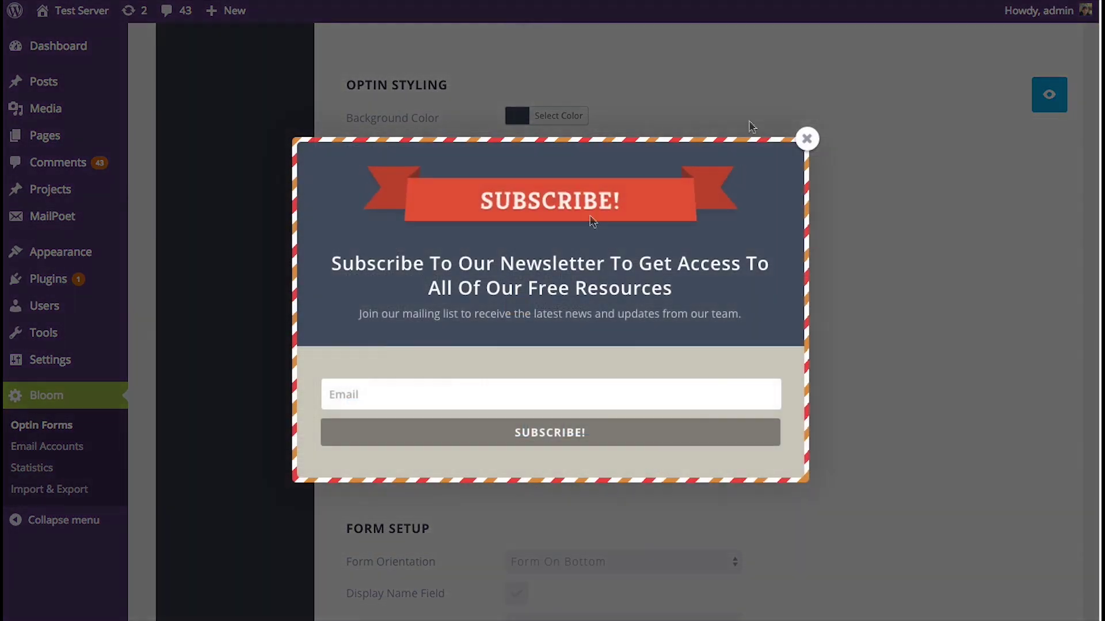
{"action": "left_click", "coordinate": [808, 140]}
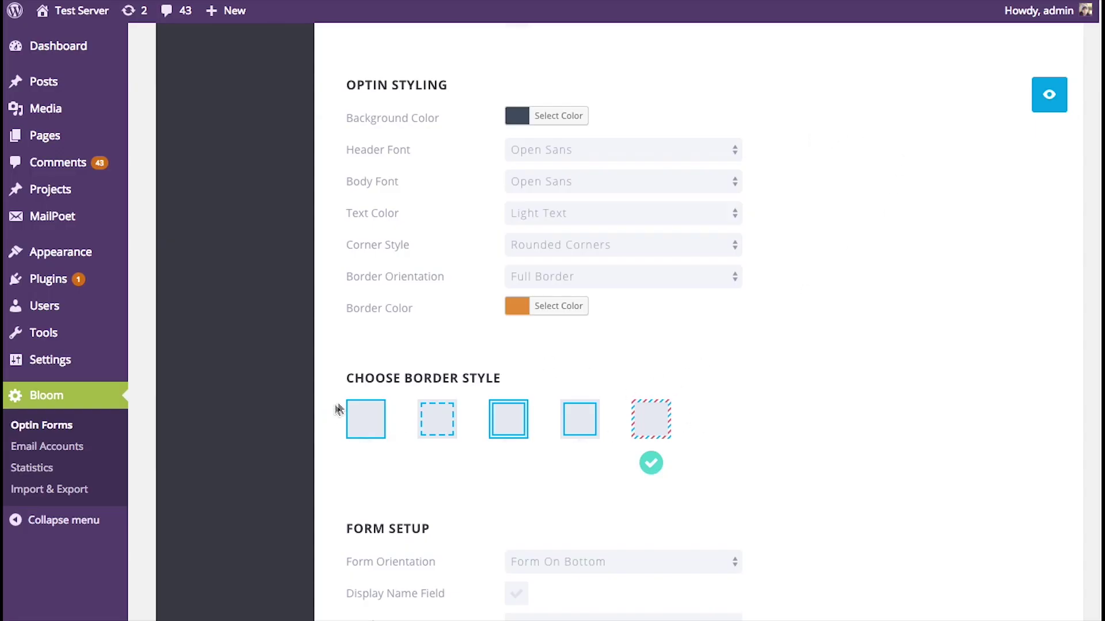
- Change the border orientation to Top + Bottom Border and check the result in the optin preview
{"action": "left_click", "coordinate": [688, 282]}
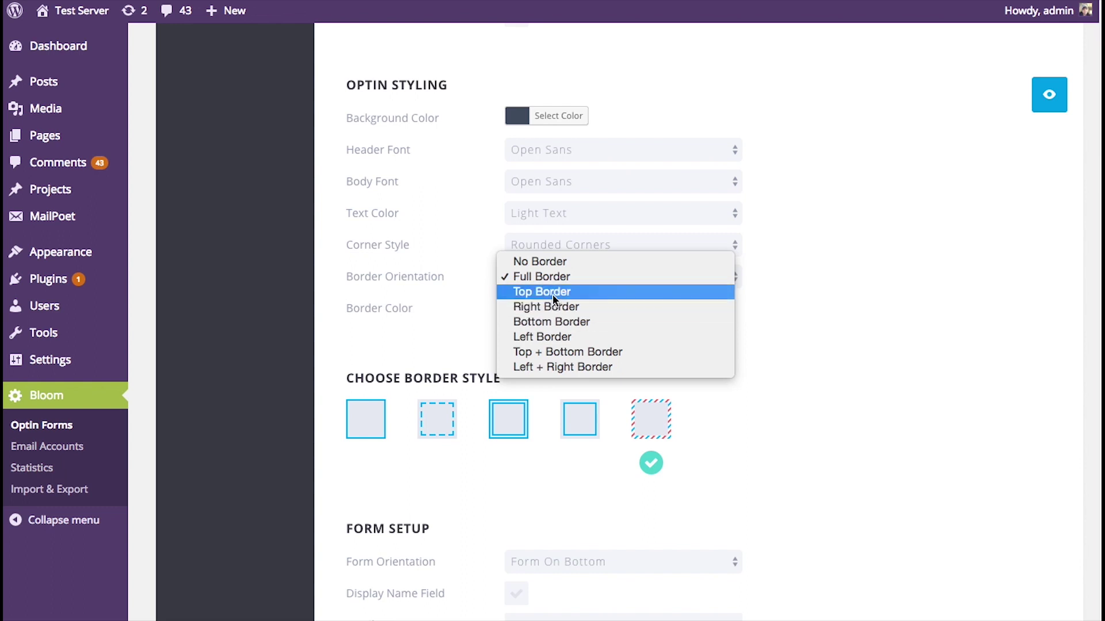
{"action": "left_click", "coordinate": [592, 352]}
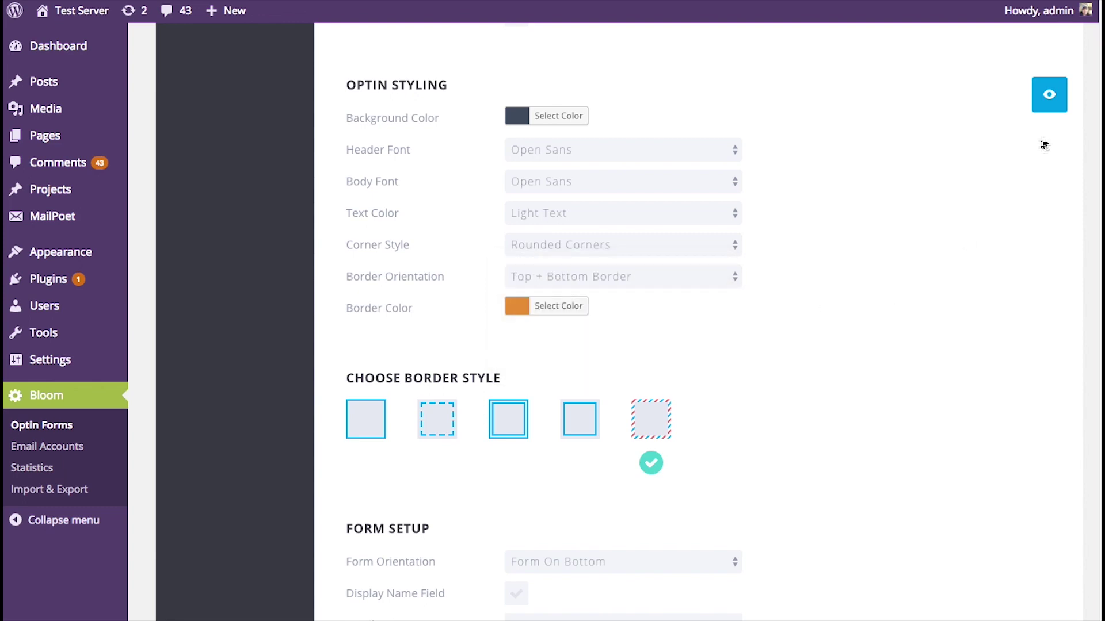
{"action": "left_click", "coordinate": [1047, 110]}
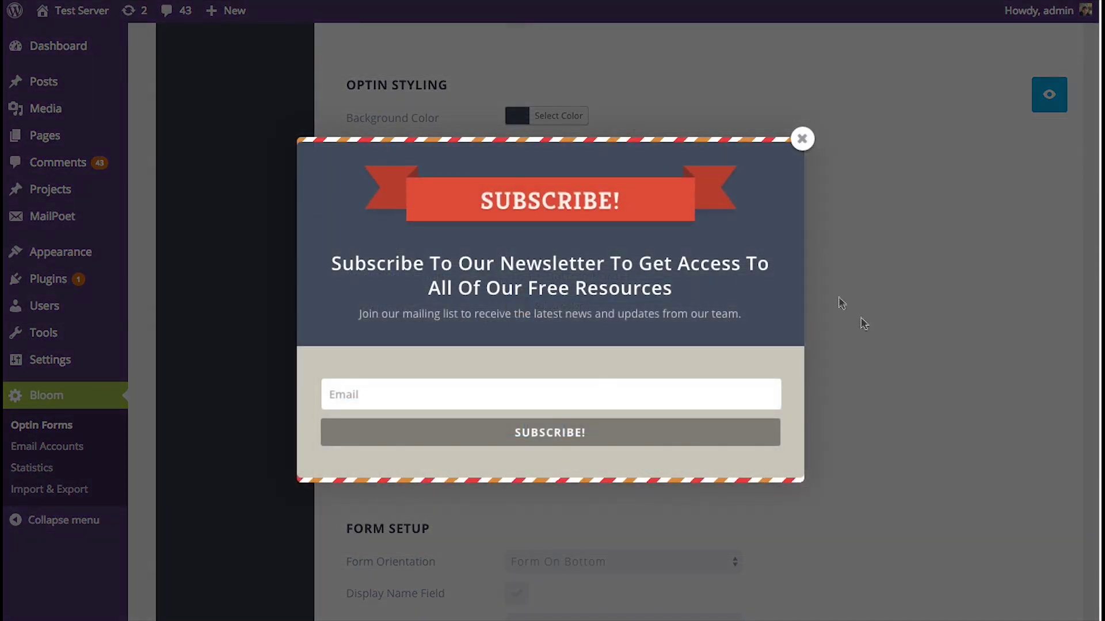
{"action": "left_click", "coordinate": [803, 138]}
- Preview the optin to examine the form area with its email field and subscribe button
{"action": "scroll", "coordinate": [931, 241], "scroll_direction": "down", "scroll_amount": 2}
{"action": "scroll", "coordinate": [930, 243], "scroll_direction": "down", "scroll_amount": 6}
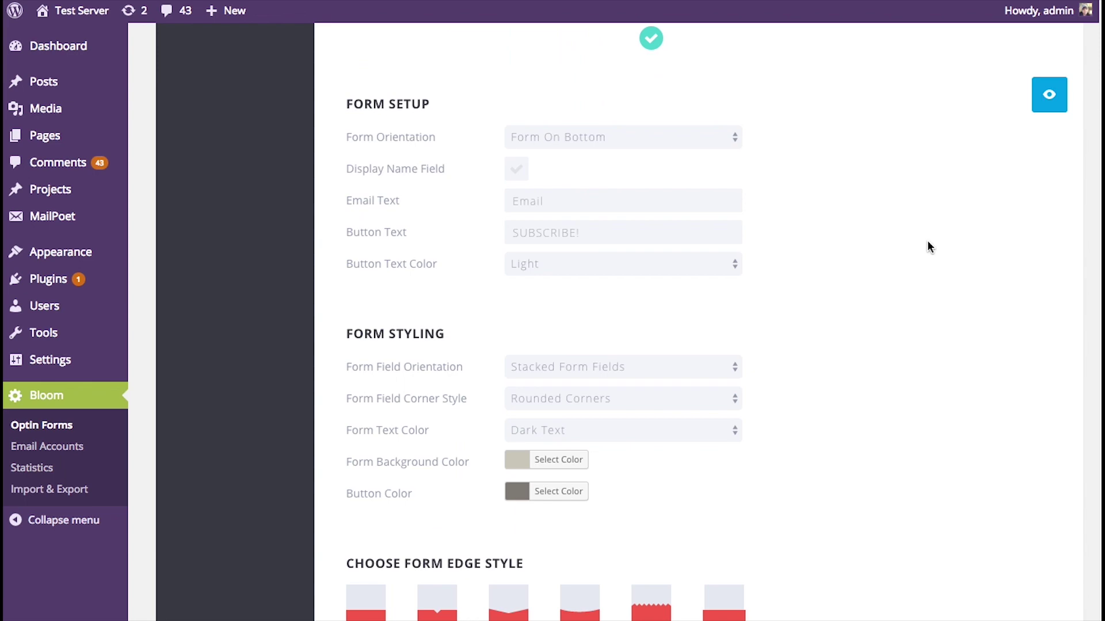
{"action": "left_click", "coordinate": [1049, 97]}
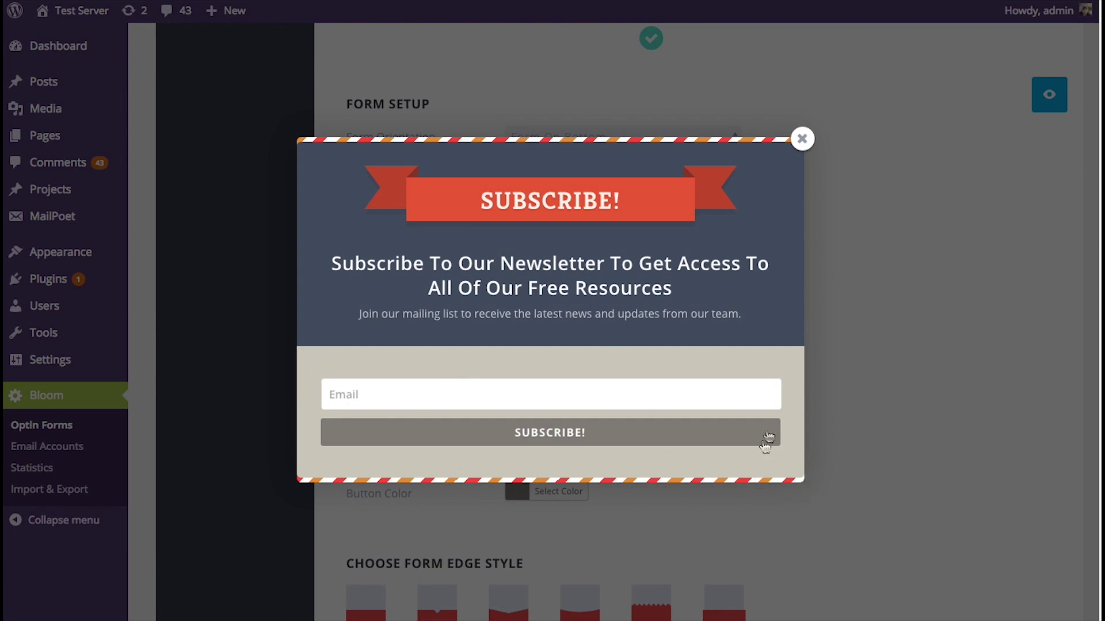
{"action": "left_click", "coordinate": [802, 139]}
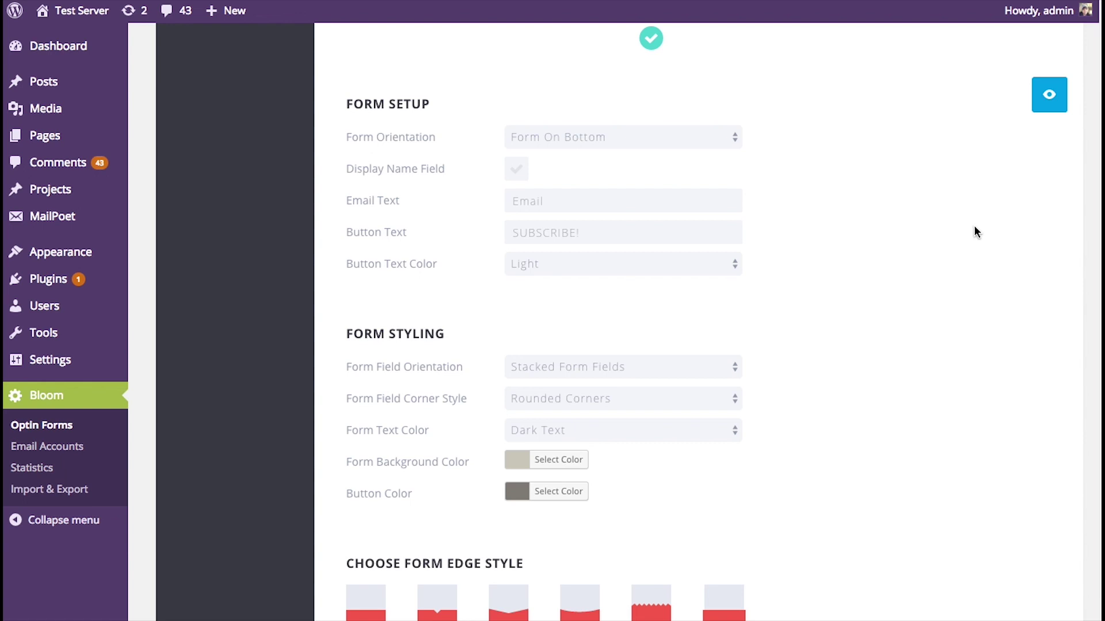
- Preview the optin with the Form On Right orientation, and return the form orientation to Form On Bottom
{"action": "left_click", "coordinate": [616, 137]}
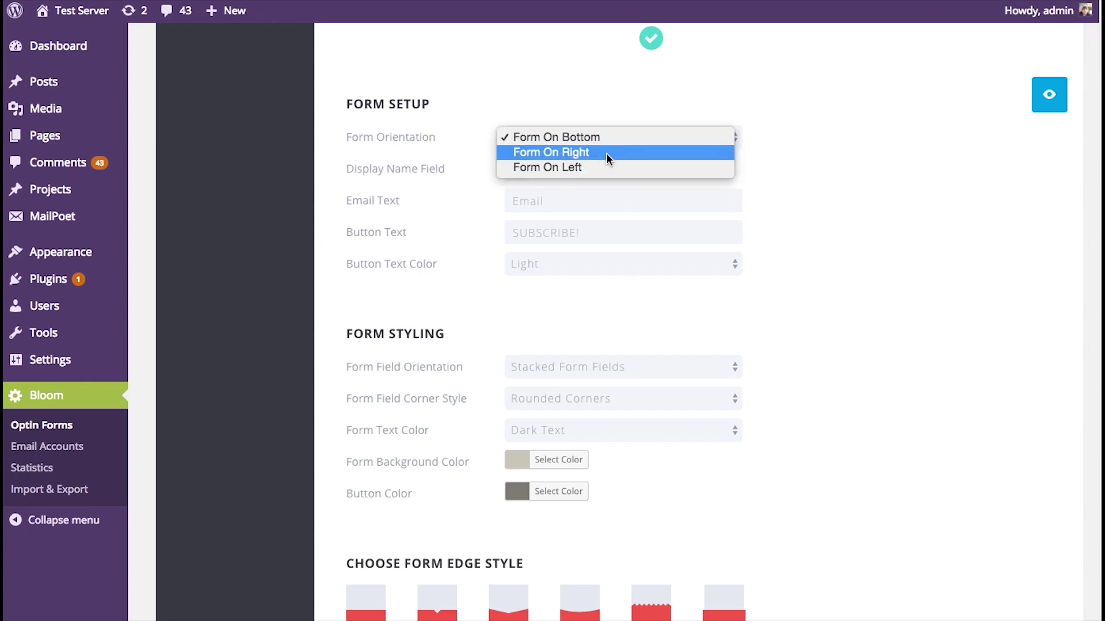
{"action": "left_click", "coordinate": [606, 153]}
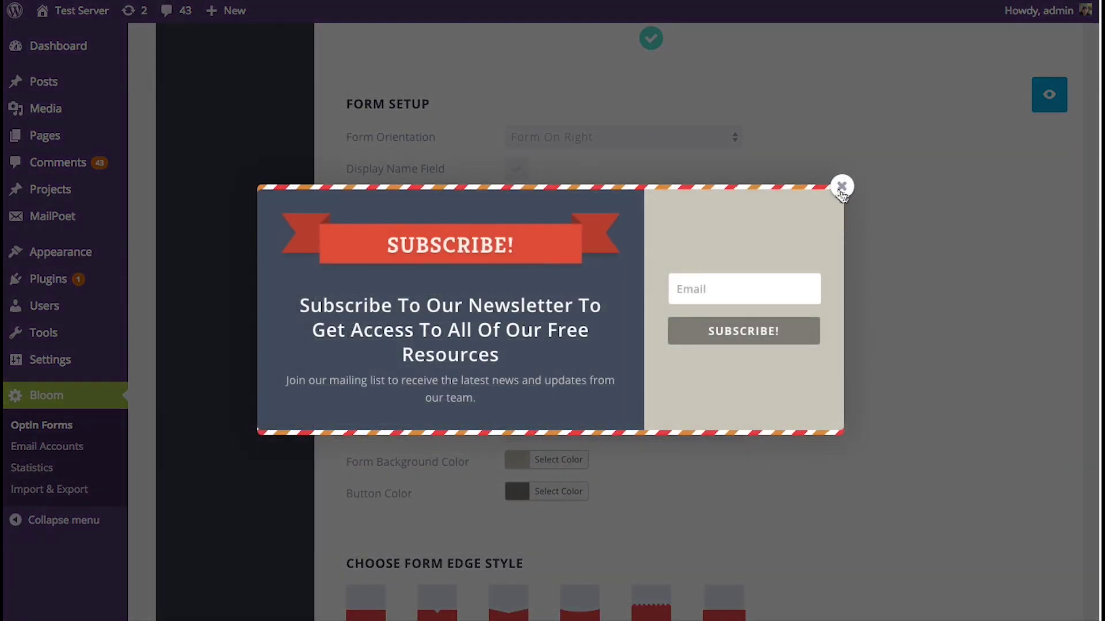
{"action": "left_click", "coordinate": [841, 187]}
{"action": "left_click", "coordinate": [664, 139]}
{"action": "left_click", "coordinate": [635, 124]}
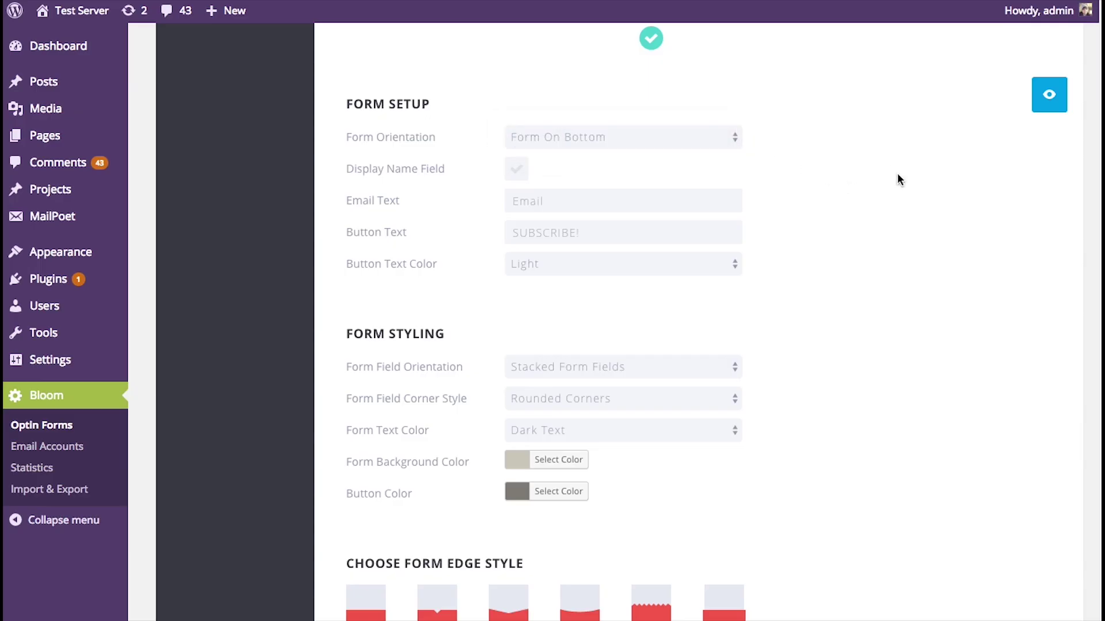
{"action": "left_click", "coordinate": [518, 168]}
{"action": "left_click", "coordinate": [564, 203]}
{"action": "left_click", "coordinate": [566, 244]}
- Set the form field orientation to Inline Form Fields and check the layout in the optin preview
{"action": "scroll", "coordinate": [822, 362], "scroll_direction": "down", "scroll_amount": 3}
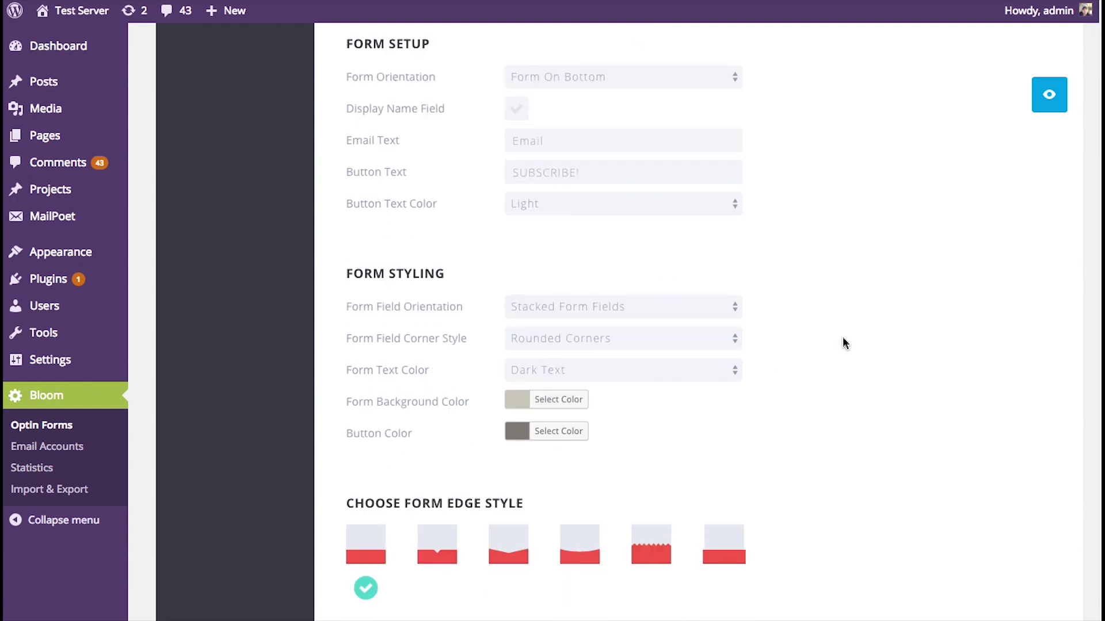
{"action": "scroll", "coordinate": [345, 293], "scroll_direction": "down", "scroll_amount": 1}
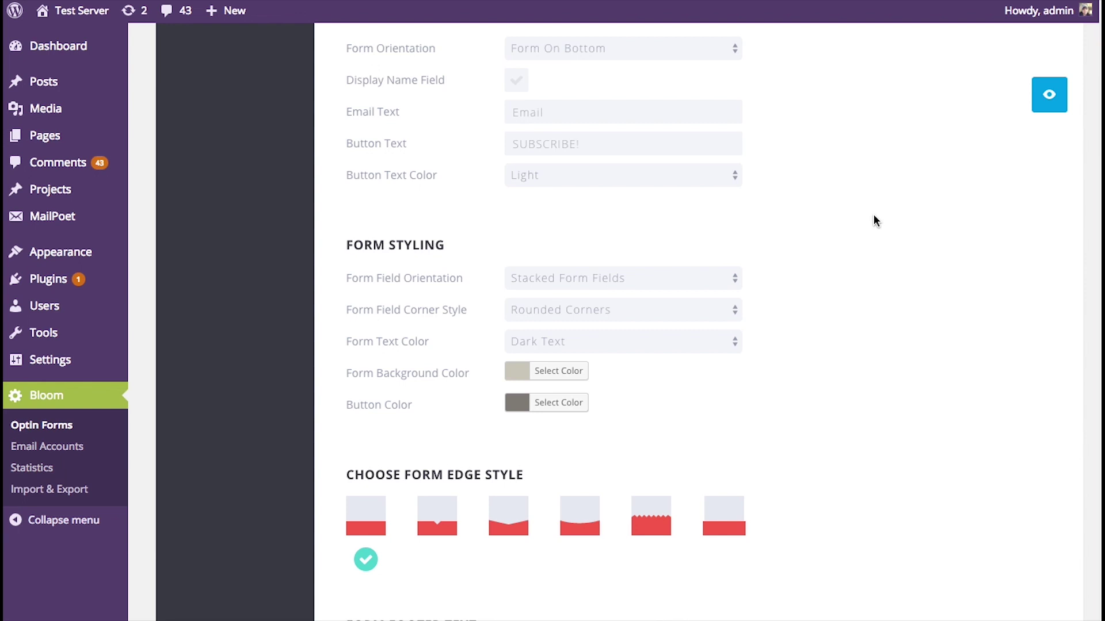
{"action": "left_click", "coordinate": [646, 280]}
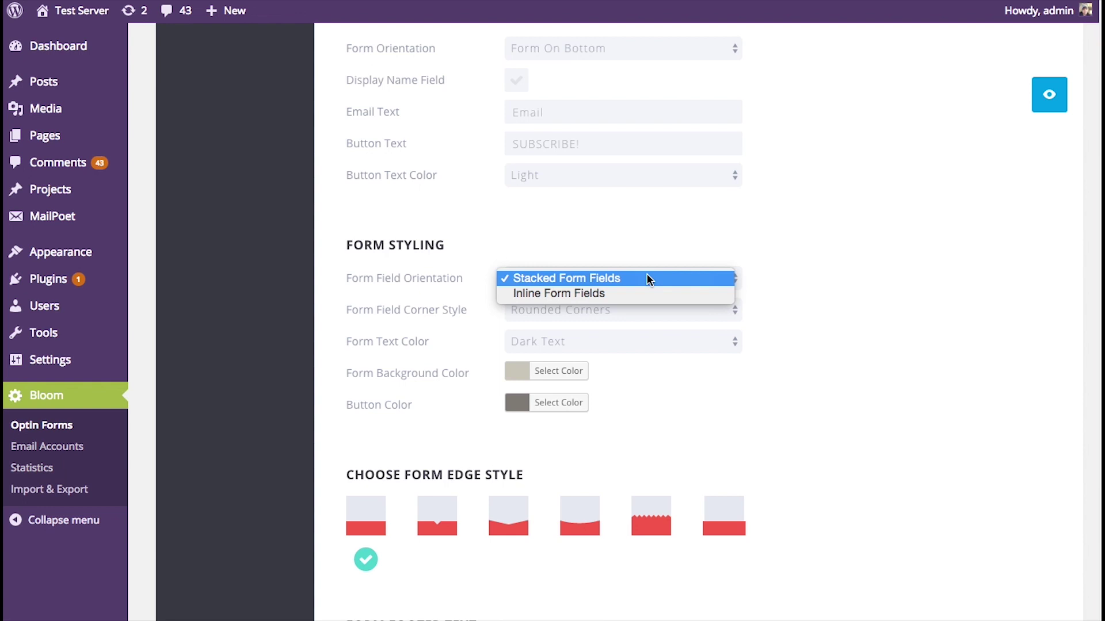
{"action": "left_click", "coordinate": [572, 292]}
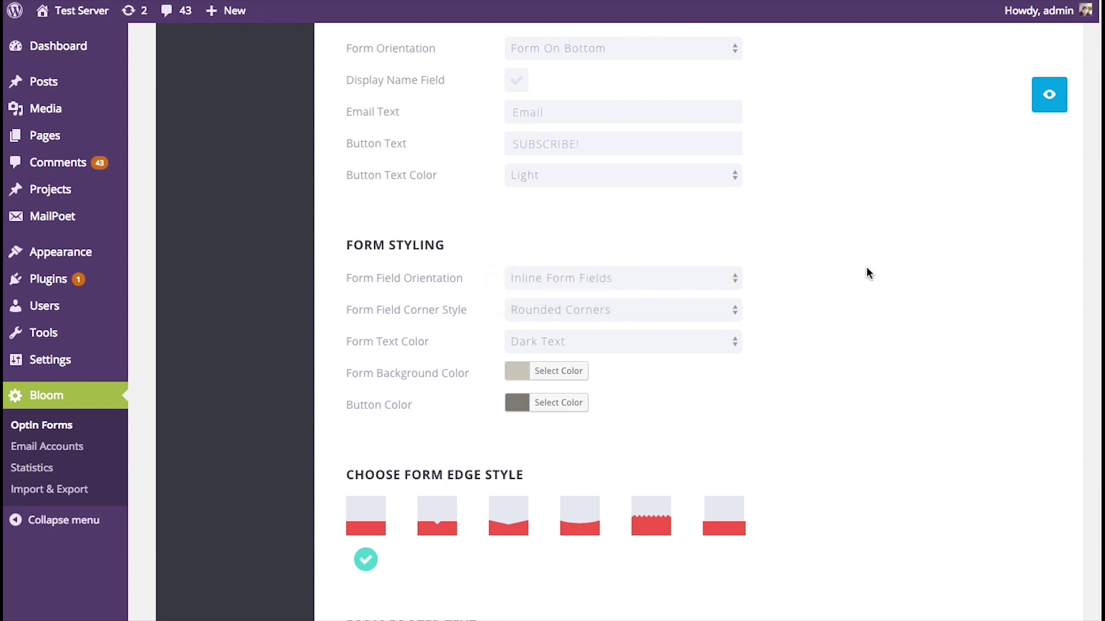
{"action": "left_click", "coordinate": [1054, 101]}
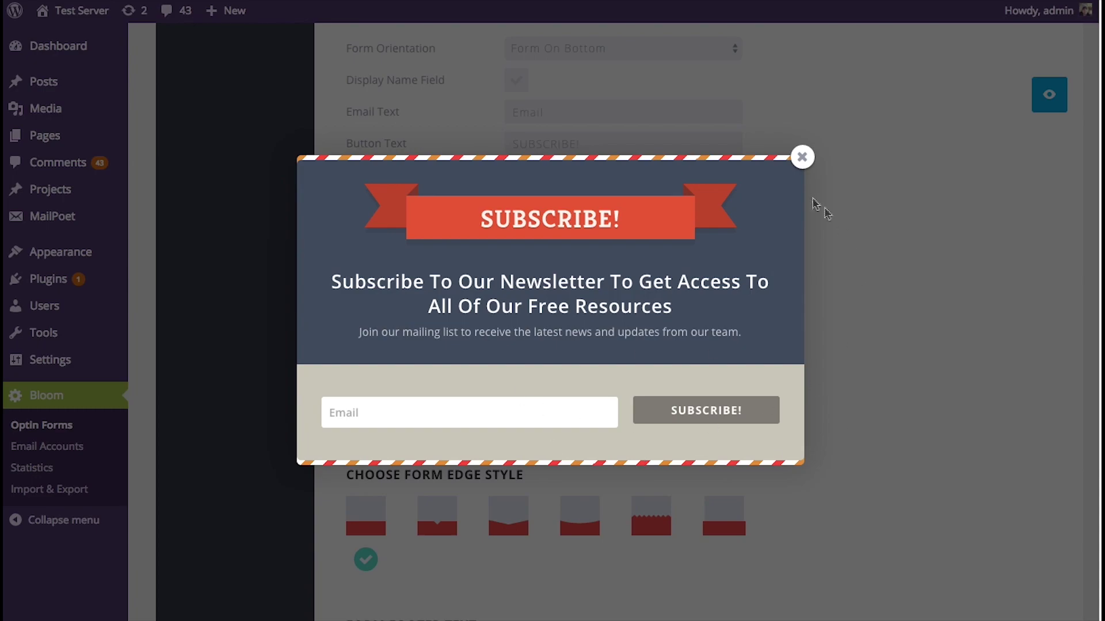
{"action": "left_click", "coordinate": [802, 157]}
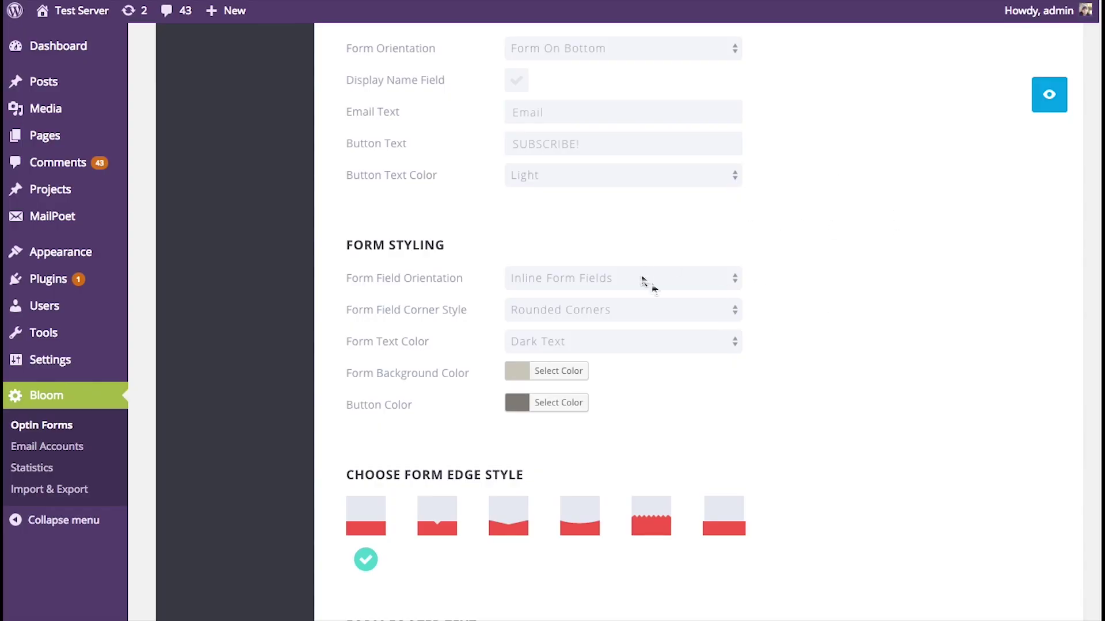
- Set the form text color to Light Text and inspect the email field in the optin preview
{"action": "left_click", "coordinate": [664, 339]}
{"action": "left_click", "coordinate": [646, 323]}
{"action": "left_click", "coordinate": [1052, 93]}
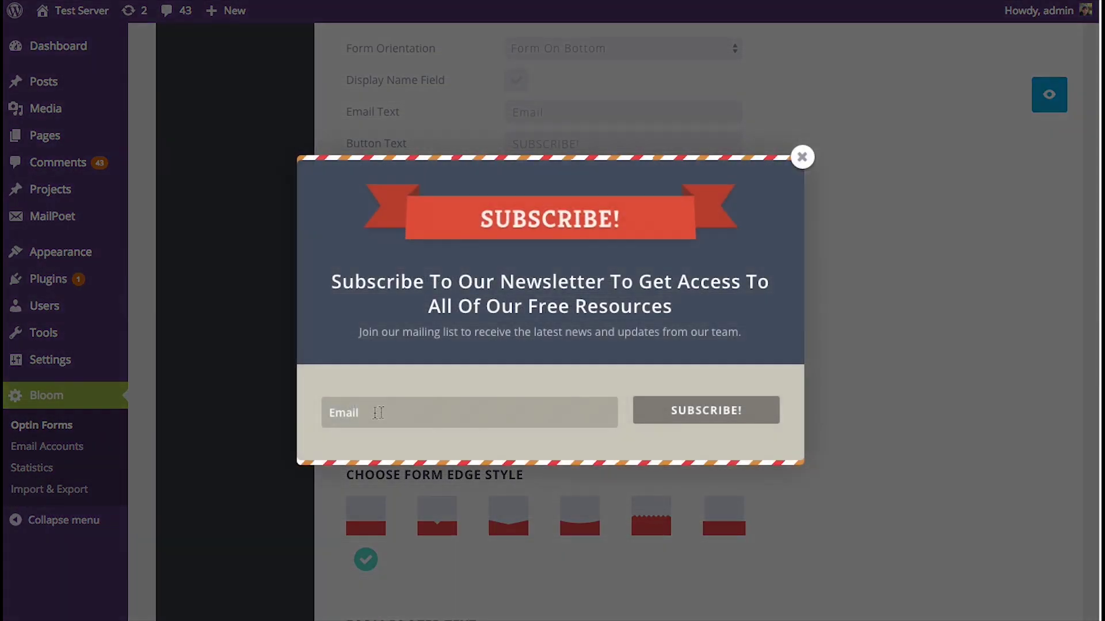
{"action": "left_click", "coordinate": [345, 419]}
{"action": "left_click", "coordinate": [348, 437]}
{"action": "left_click", "coordinate": [802, 157]}
- Try the zigzag form edge style and check it in the optin preview
{"action": "scroll", "coordinate": [889, 228], "scroll_direction": "down", "scroll_amount": 2}
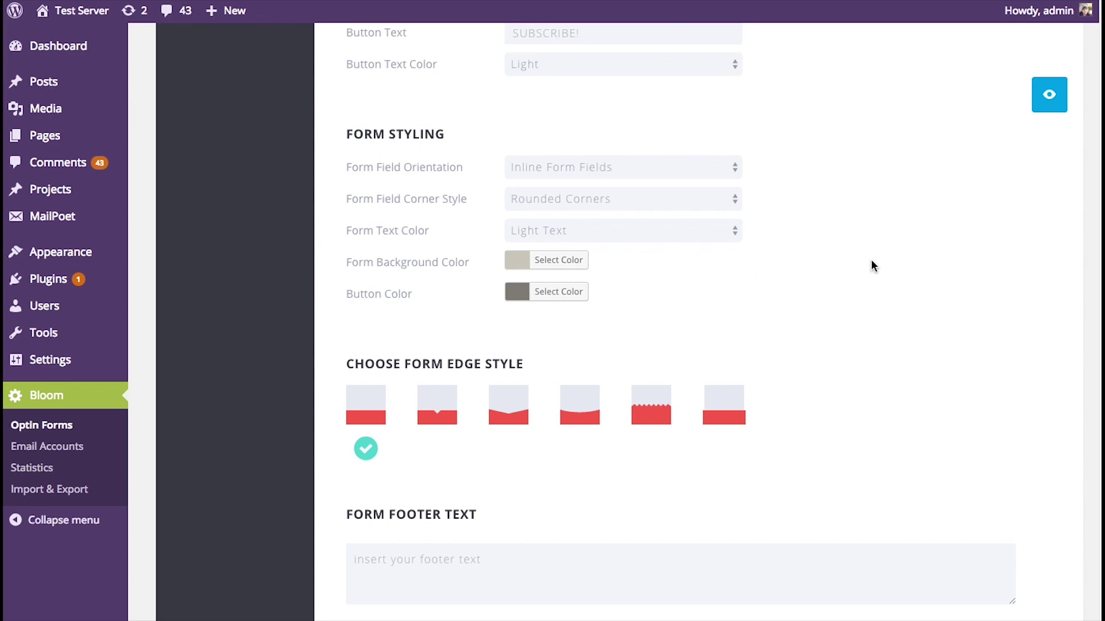
{"action": "scroll", "coordinate": [871, 254], "scroll_direction": "down", "scroll_amount": 2}
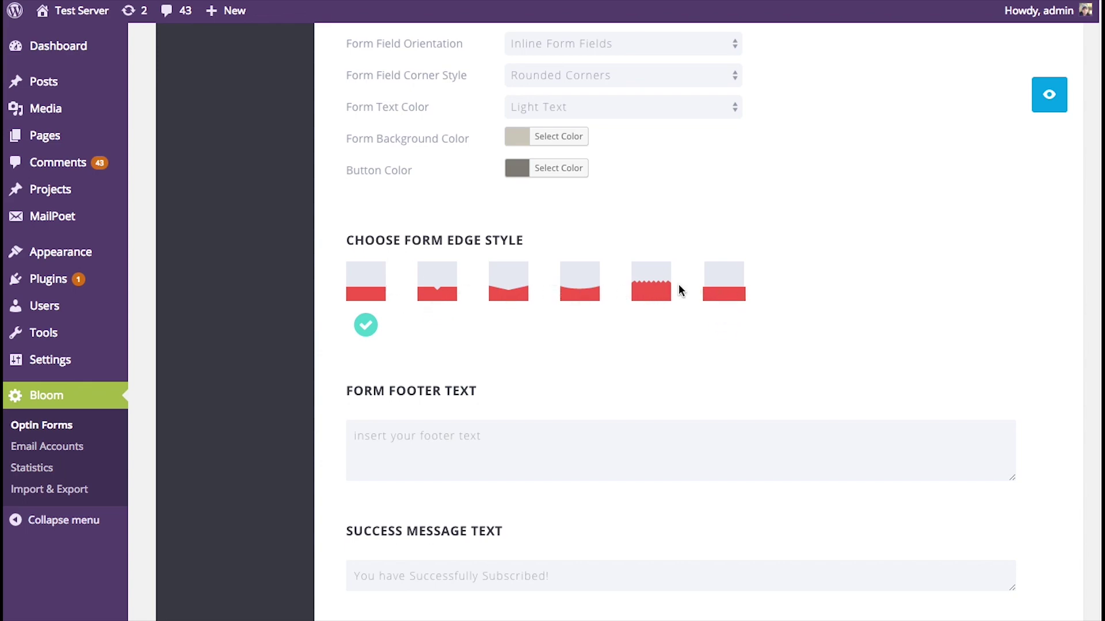
{"action": "left_click", "coordinate": [662, 291]}
{"action": "left_click", "coordinate": [1048, 94]}
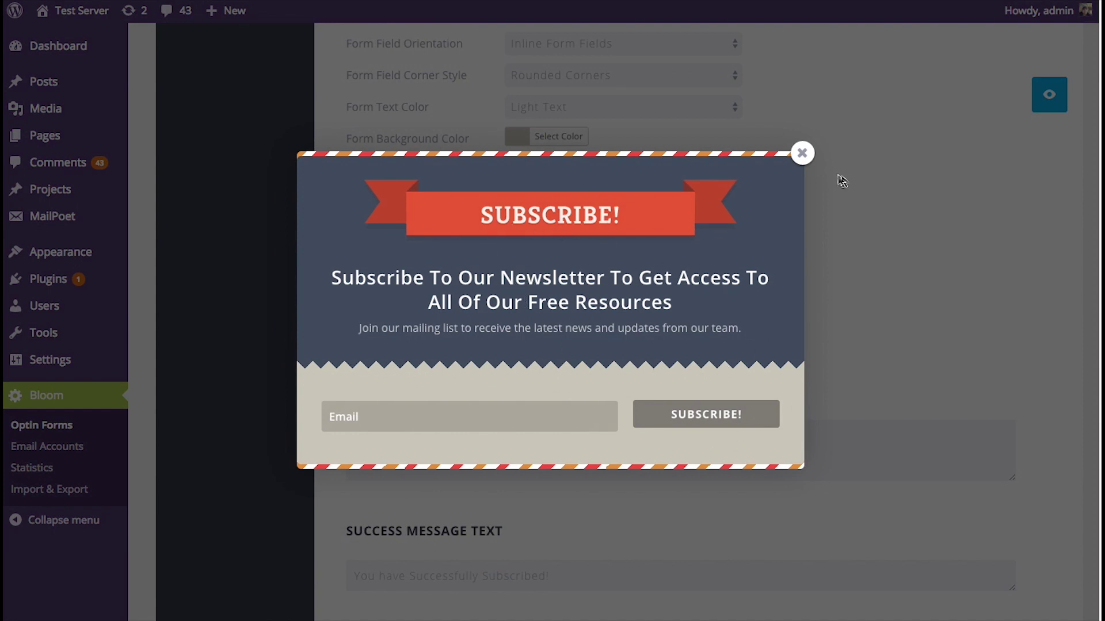
{"action": "left_click", "coordinate": [803, 154]}
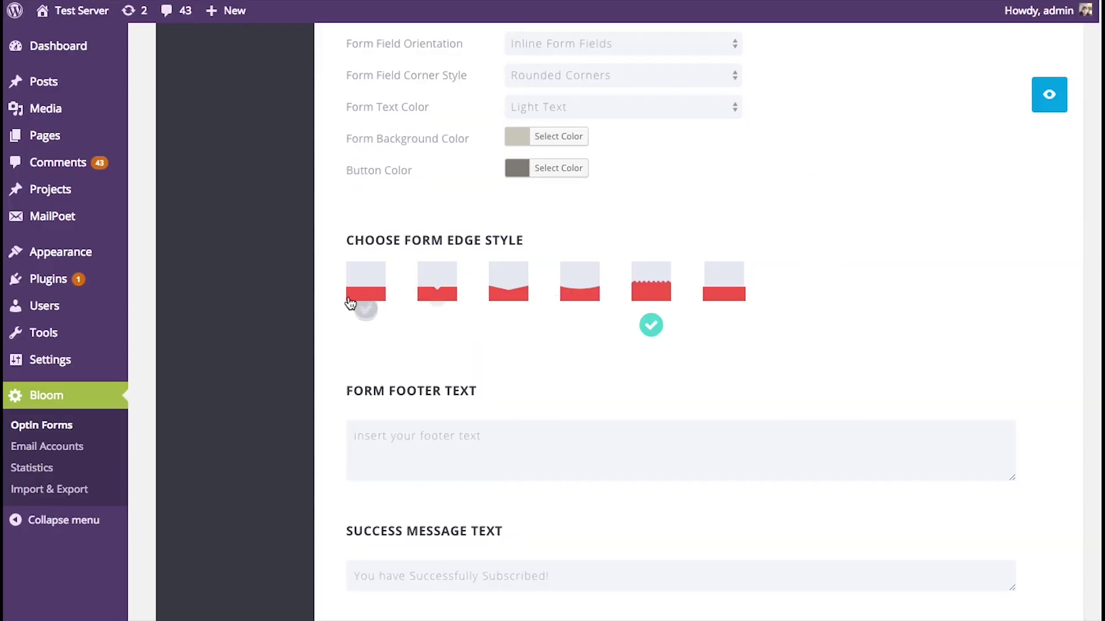
- Set the form edge style to the wide downward-pointing wedge and check it in the optin preview
{"action": "left_click", "coordinate": [508, 294]}
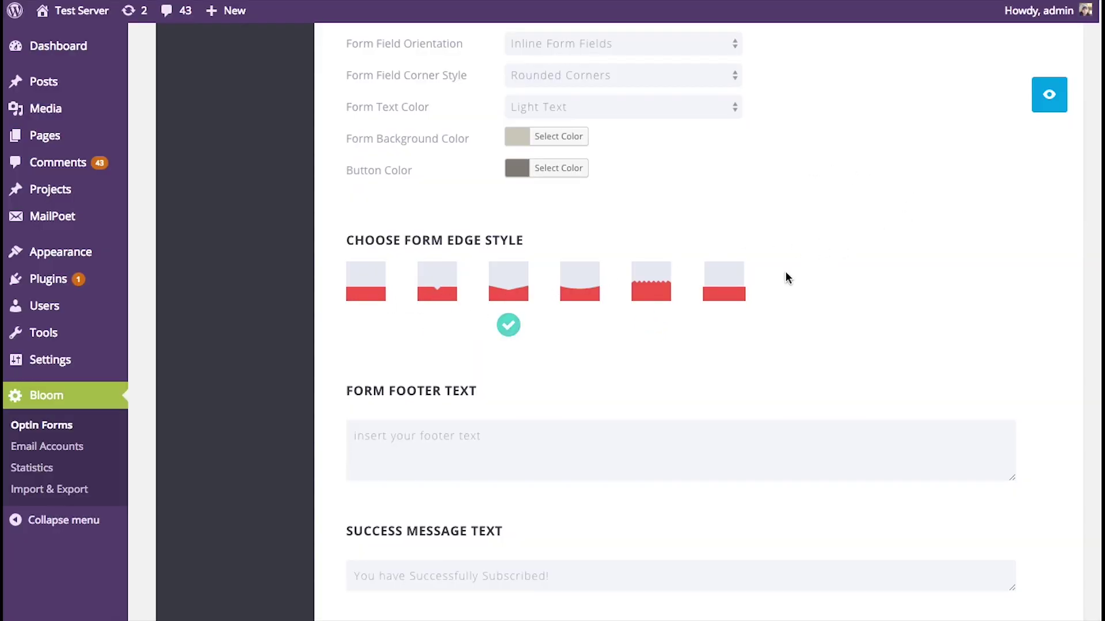
{"action": "left_click", "coordinate": [1049, 95]}
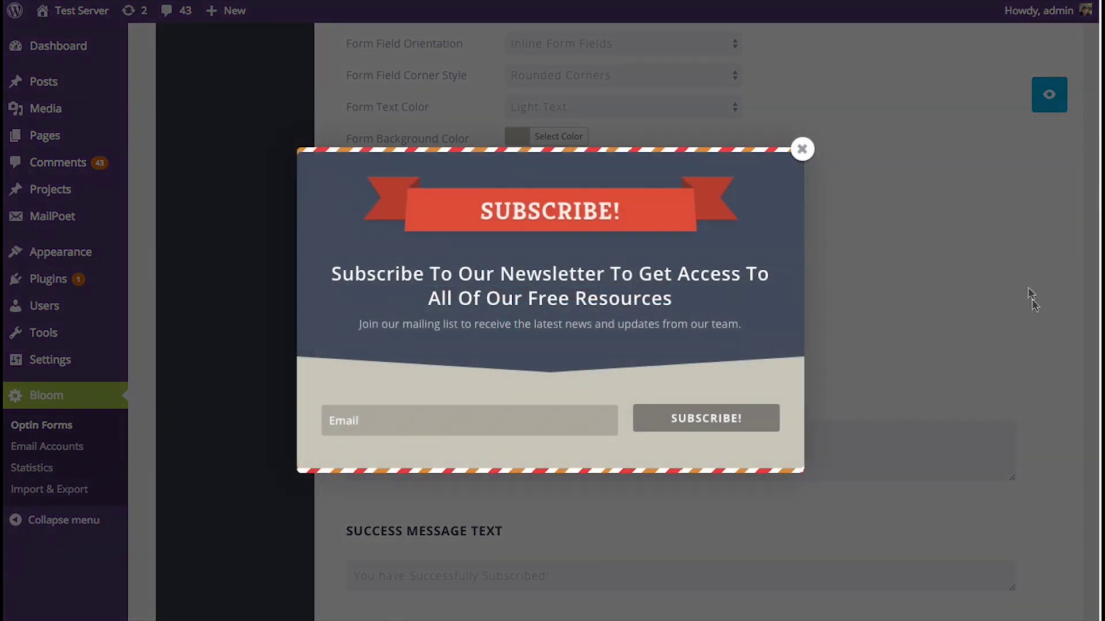
{"action": "left_click", "coordinate": [805, 152]}
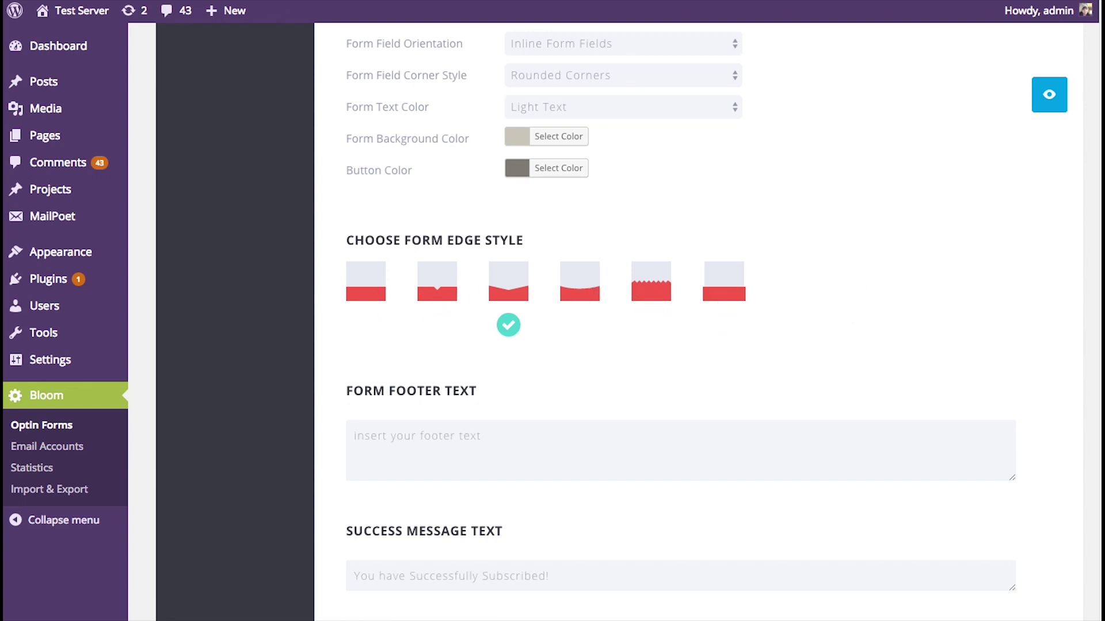
- Leave the footer text, success message and custom CSS as they are, and proceed to the optin's display settings
{"action": "scroll", "coordinate": [1046, 198], "scroll_direction": "down", "scroll_amount": 5}
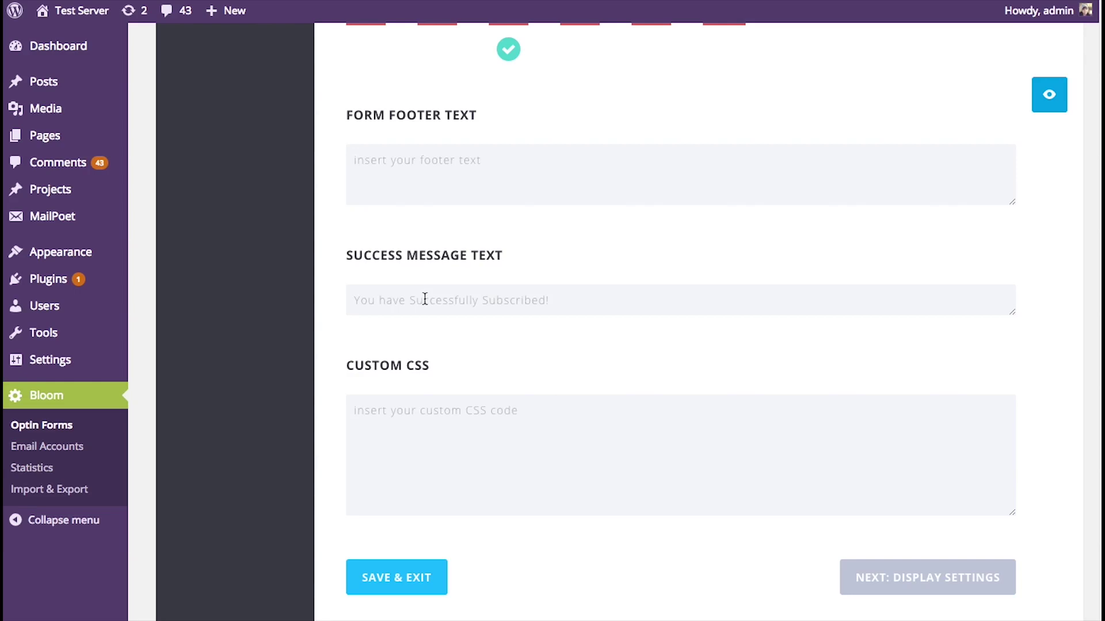
{"action": "left_click", "coordinate": [424, 419]}
{"action": "left_click", "coordinate": [931, 568]}
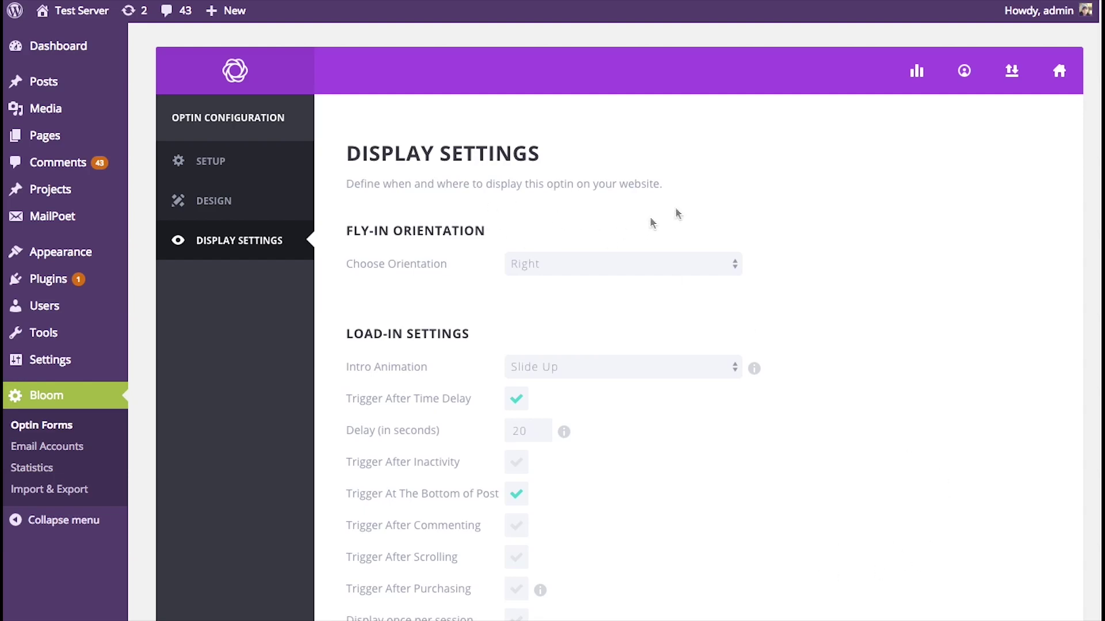
- Review the display settings: fly-in orientation choices, load-in triggers, the page types to display on and the post categories
{"action": "scroll", "coordinate": [790, 176], "scroll_direction": "down", "scroll_amount": 2}
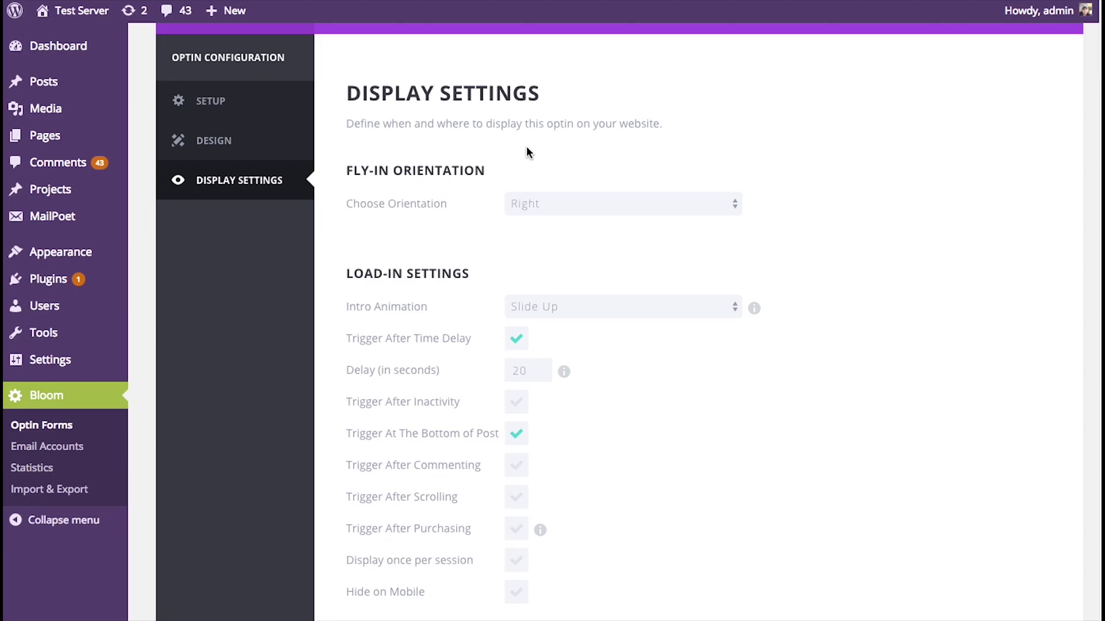
{"action": "scroll", "coordinate": [444, 239], "scroll_direction": "down", "scroll_amount": 1}
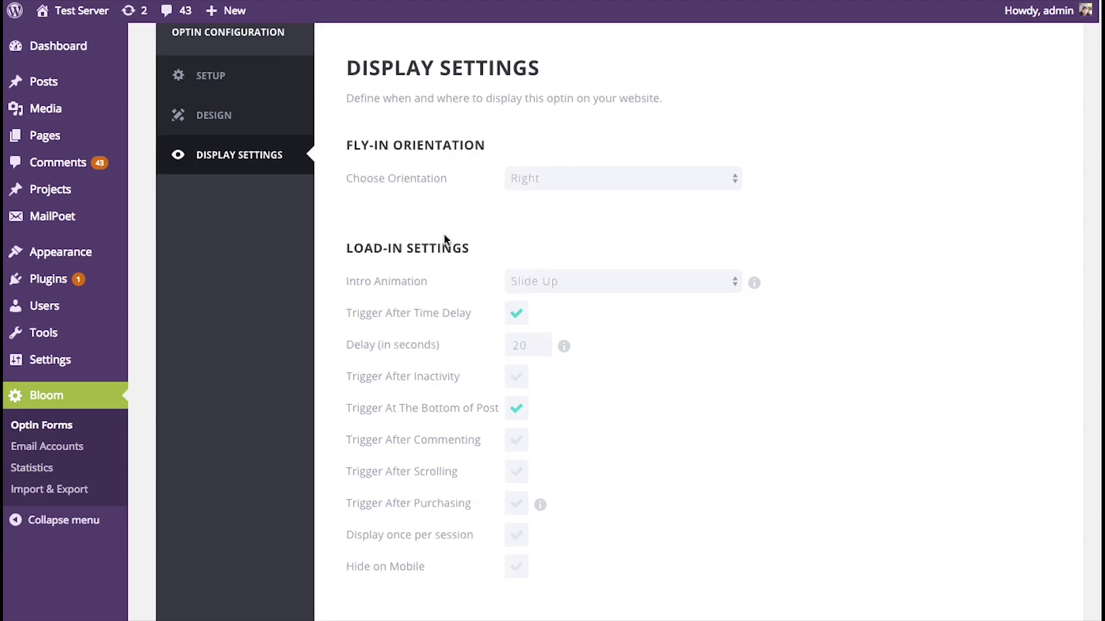
{"action": "scroll", "coordinate": [444, 238], "scroll_direction": "down", "scroll_amount": 1}
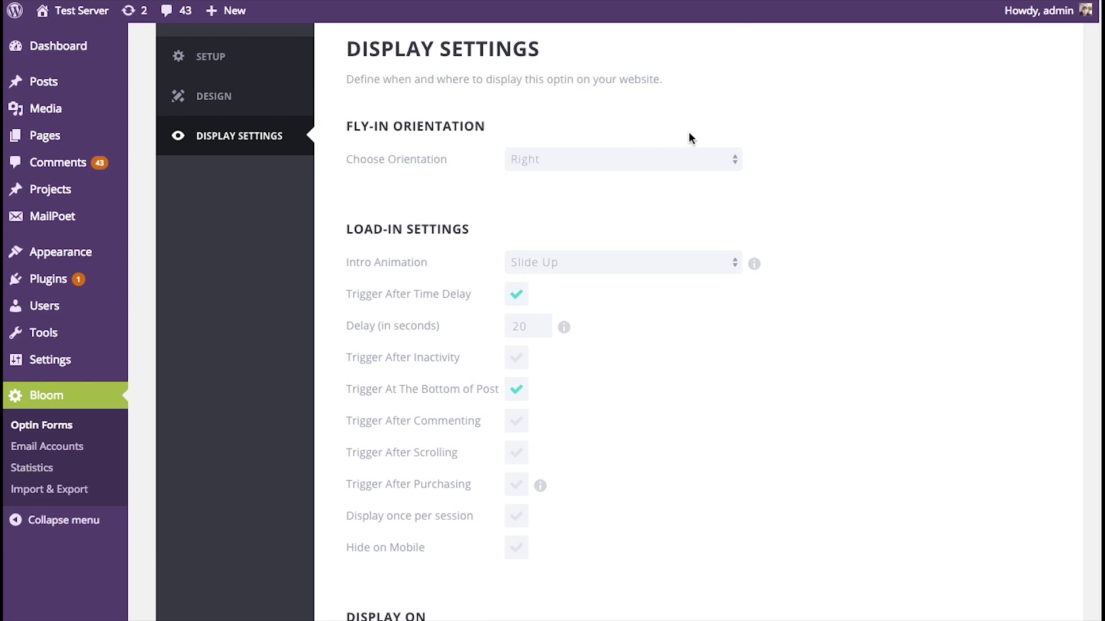
{"action": "left_click", "coordinate": [575, 160]}
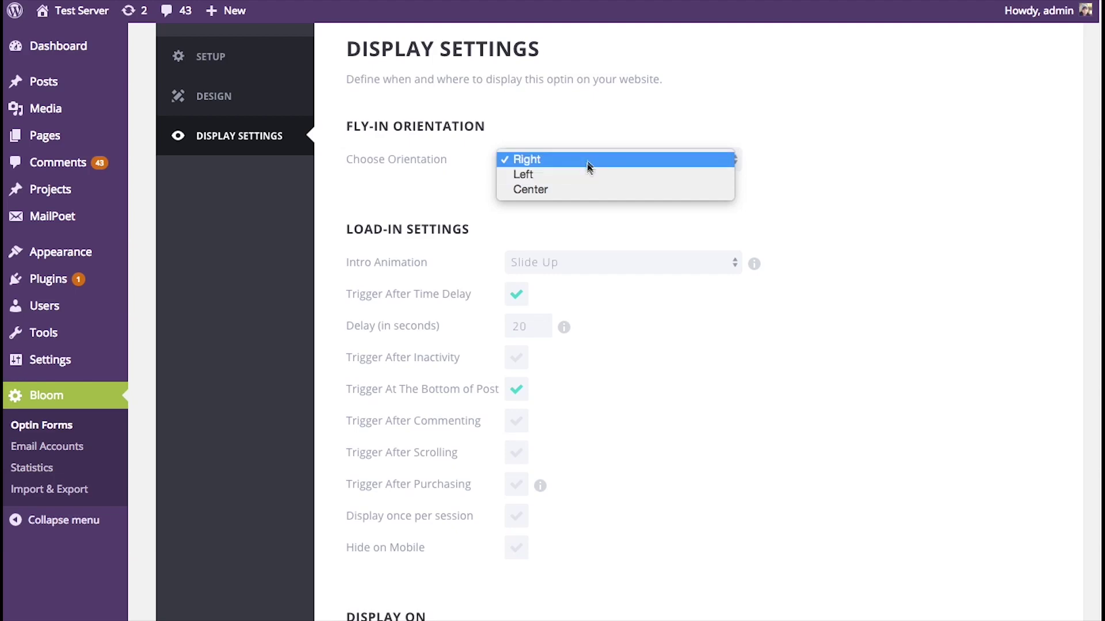
{"action": "left_click", "coordinate": [840, 124]}
{"action": "scroll", "coordinate": [874, 138], "scroll_direction": "down", "scroll_amount": 7}
{"action": "scroll", "coordinate": [908, 149], "scroll_direction": "down", "scroll_amount": 2}
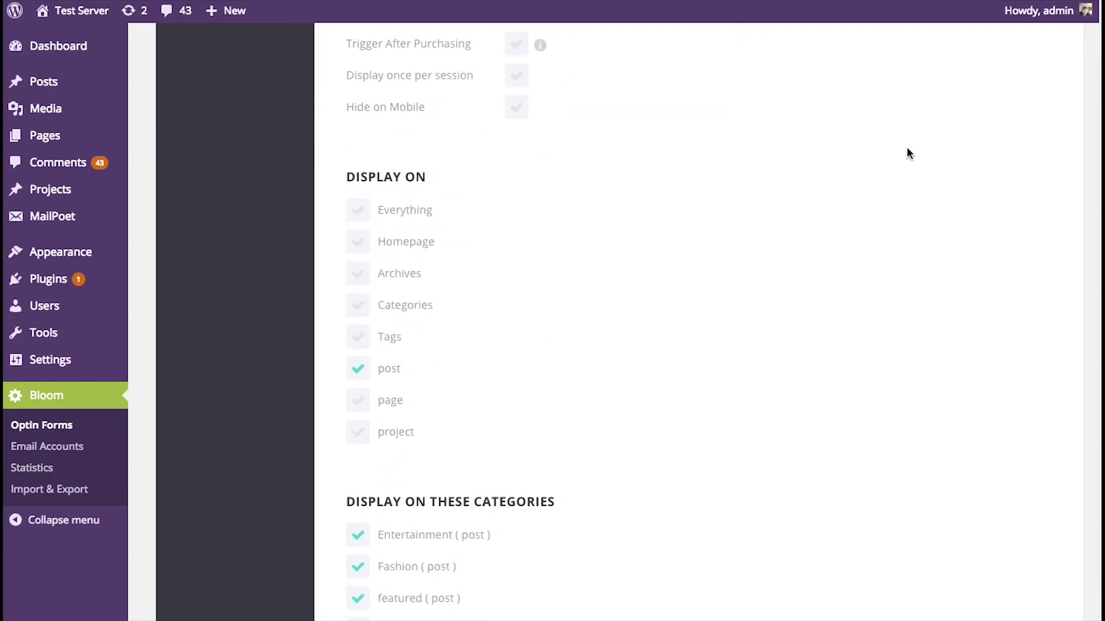
{"action": "scroll", "coordinate": [907, 144], "scroll_direction": "down", "scroll_amount": 1}
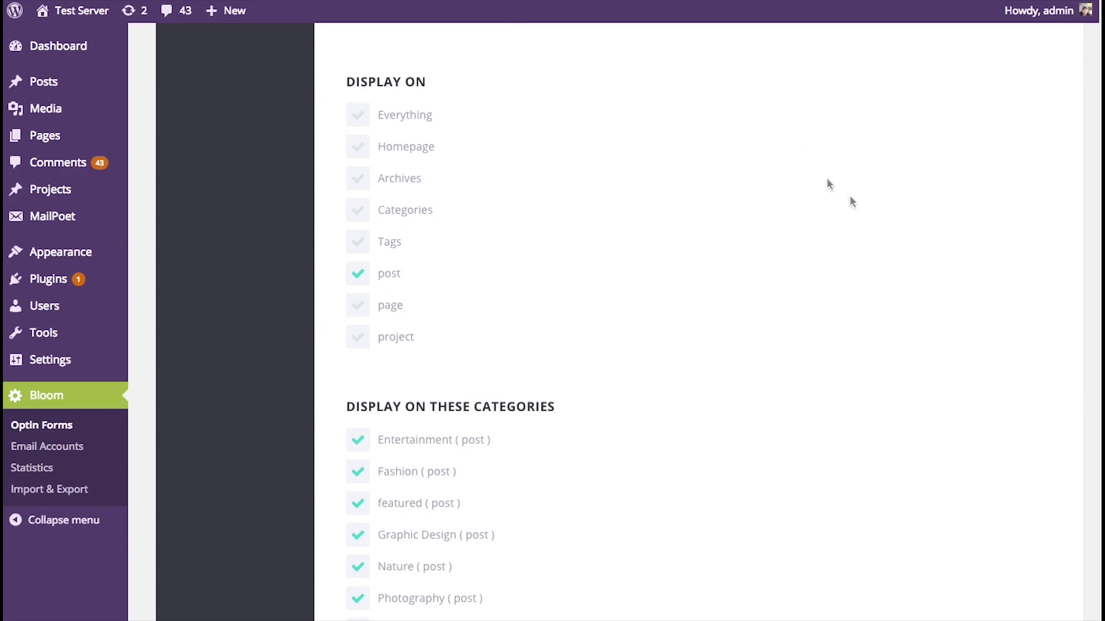
{"action": "scroll", "coordinate": [698, 322], "scroll_direction": "down", "scroll_amount": 10}
{"action": "scroll", "coordinate": [697, 323], "scroll_direction": "up", "scroll_amount": 15}
{"action": "scroll", "coordinate": [633, 322], "scroll_direction": "up", "scroll_amount": 5}
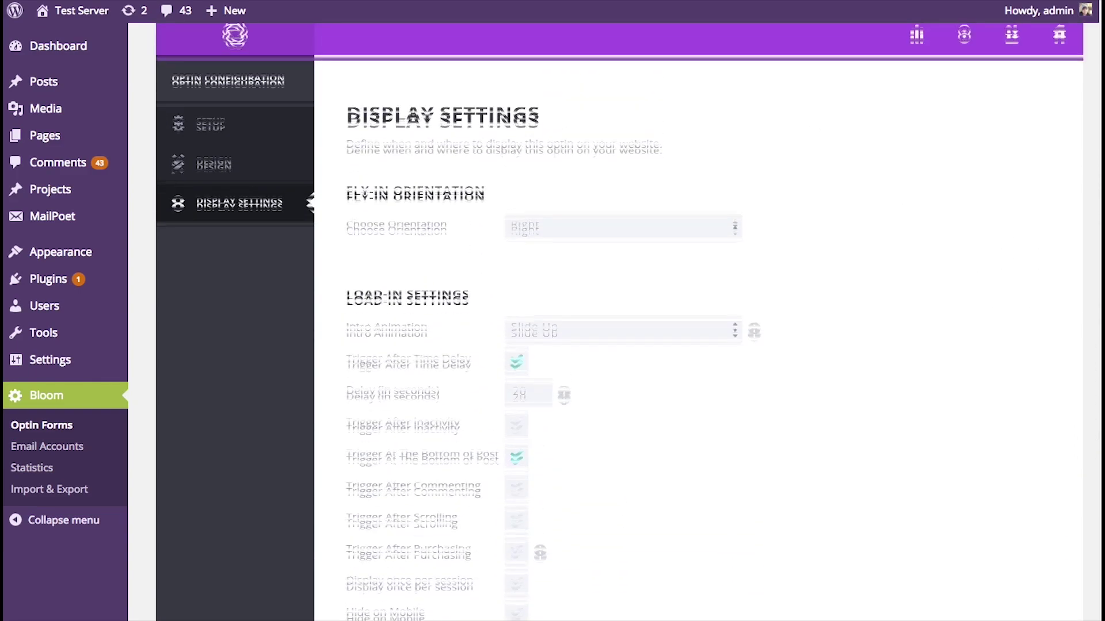
- Look over the load-in triggers, display locations and available intro animations, leaving Slide Up selected
{"action": "scroll", "coordinate": [633, 322], "scroll_direction": "down", "scroll_amount": 1}
{"action": "scroll", "coordinate": [620, 322], "scroll_direction": "down", "scroll_amount": 1}
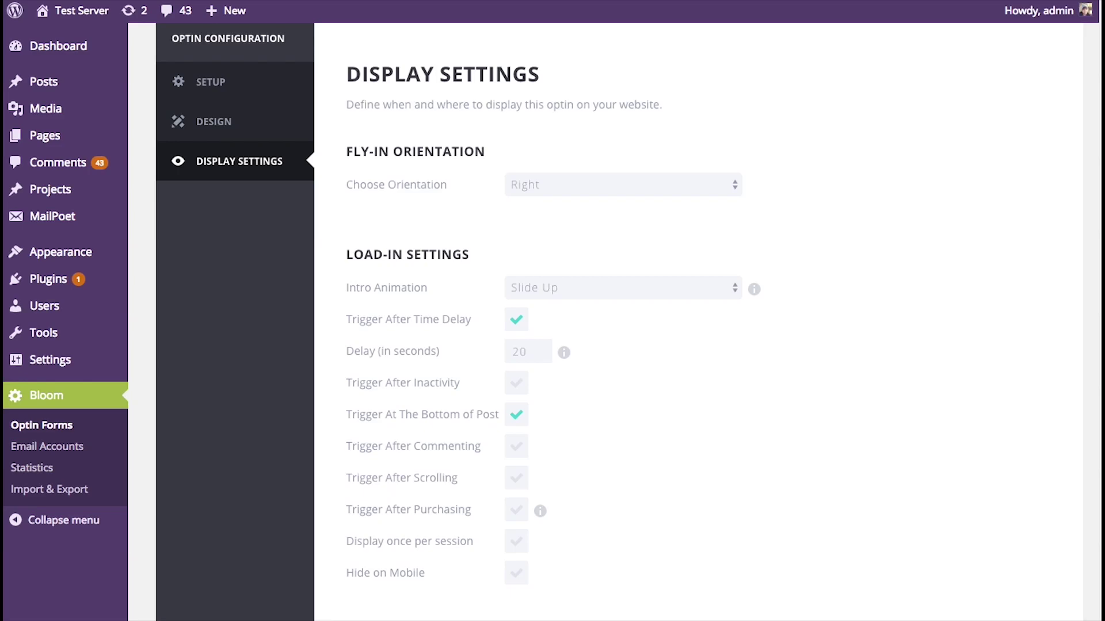
{"action": "scroll", "coordinate": [633, 322], "scroll_direction": "down", "scroll_amount": 9}
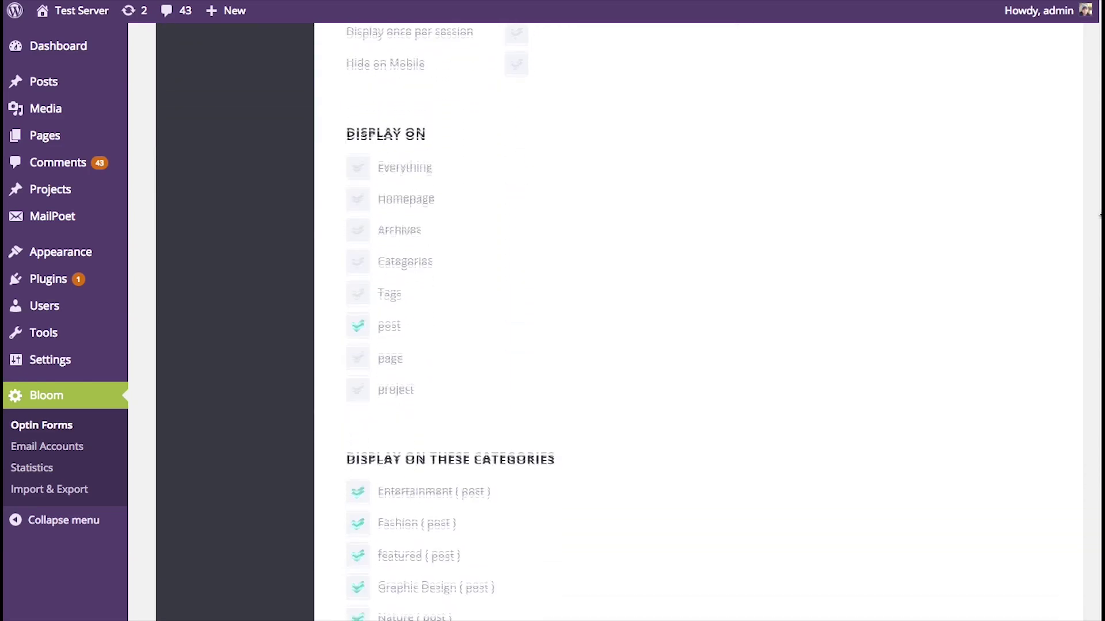
{"action": "scroll", "coordinate": [1099, 224], "scroll_direction": "down", "scroll_amount": 1}
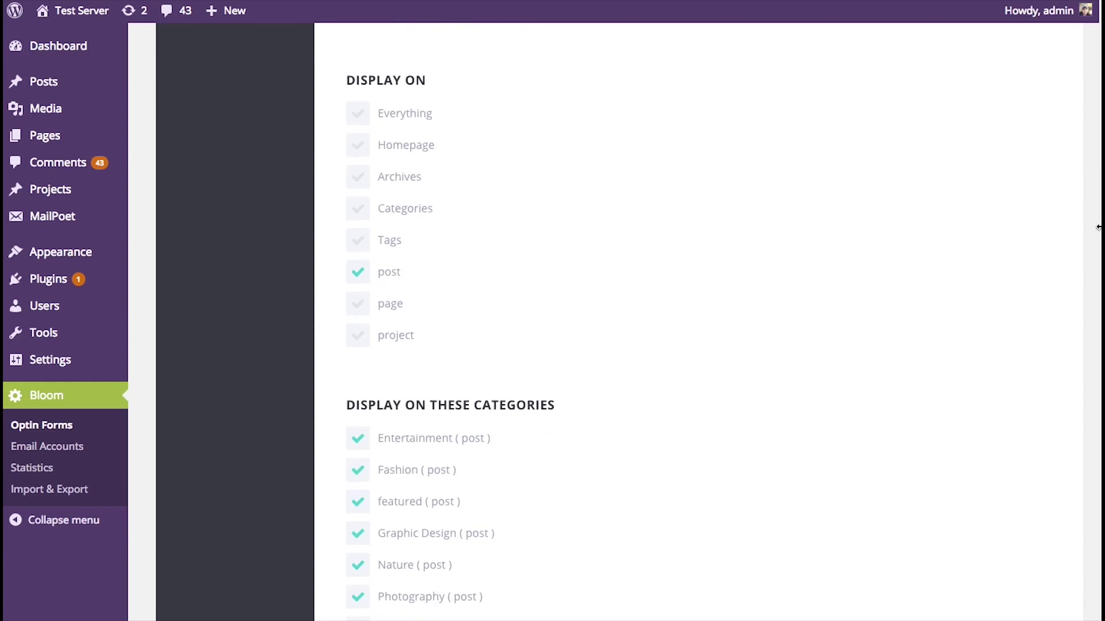
{"action": "left_click_drag", "start_coordinate": [1098, 227], "coordinate": [1099, 60]}
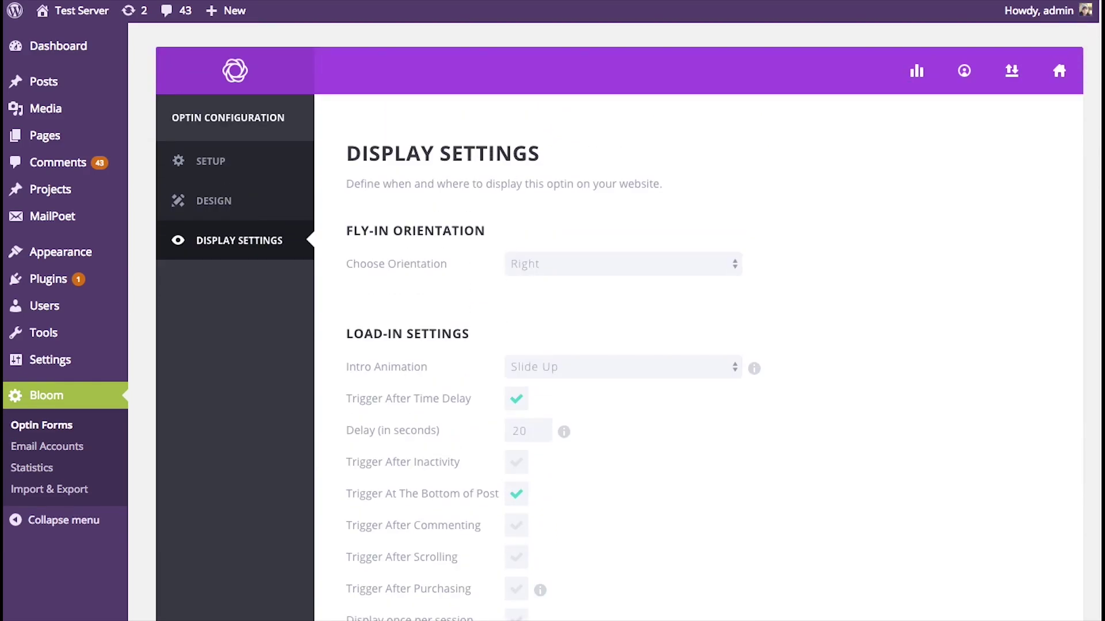
{"action": "scroll", "coordinate": [857, 184], "scroll_direction": "down", "scroll_amount": 3}
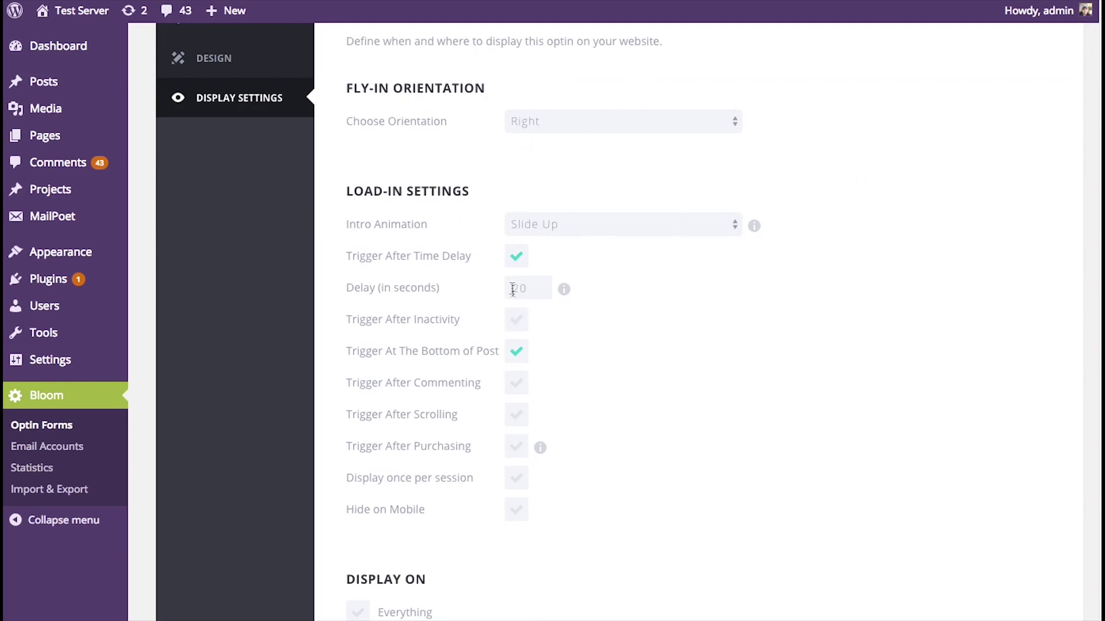
{"action": "left_click", "coordinate": [673, 229]}
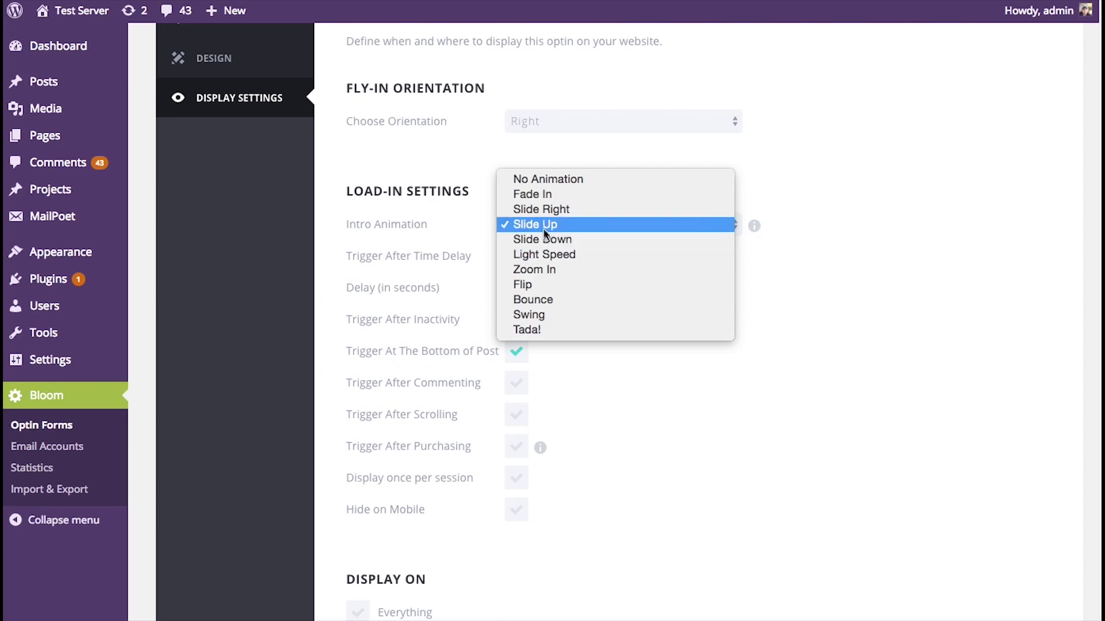
{"action": "left_click", "coordinate": [965, 281]}
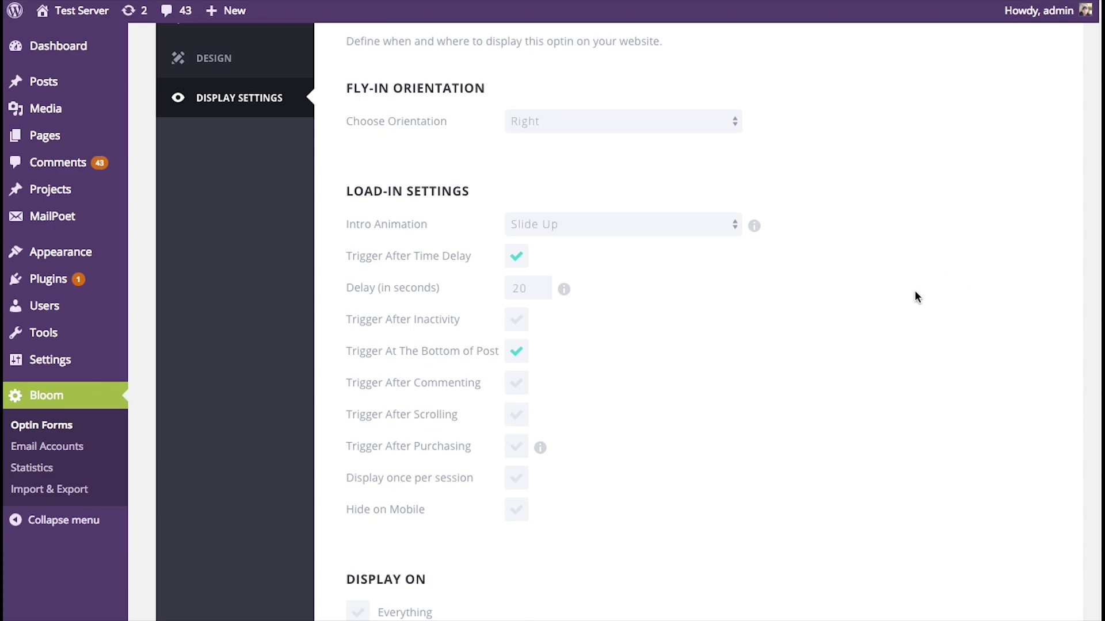
- Turn off Trigger After Time Delay and Trigger At The Bottom of Post in the load-in settings
{"action": "left_click", "coordinate": [517, 257]}
{"action": "left_click", "coordinate": [516, 320]}
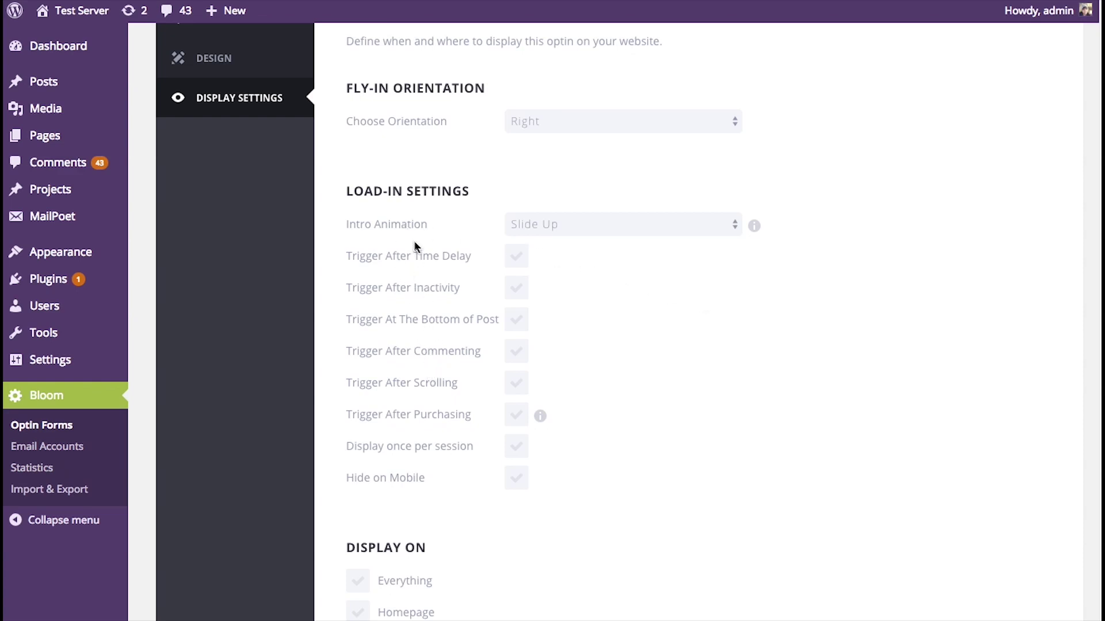
{"action": "left_click", "coordinate": [516, 259]}
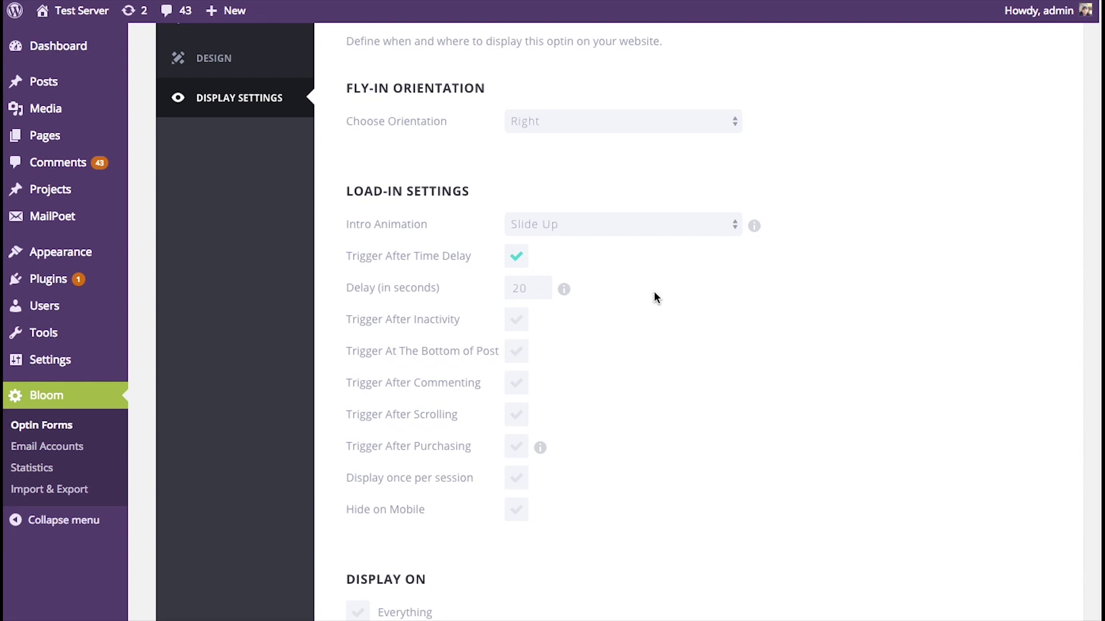
{"action": "left_click", "coordinate": [514, 256]}
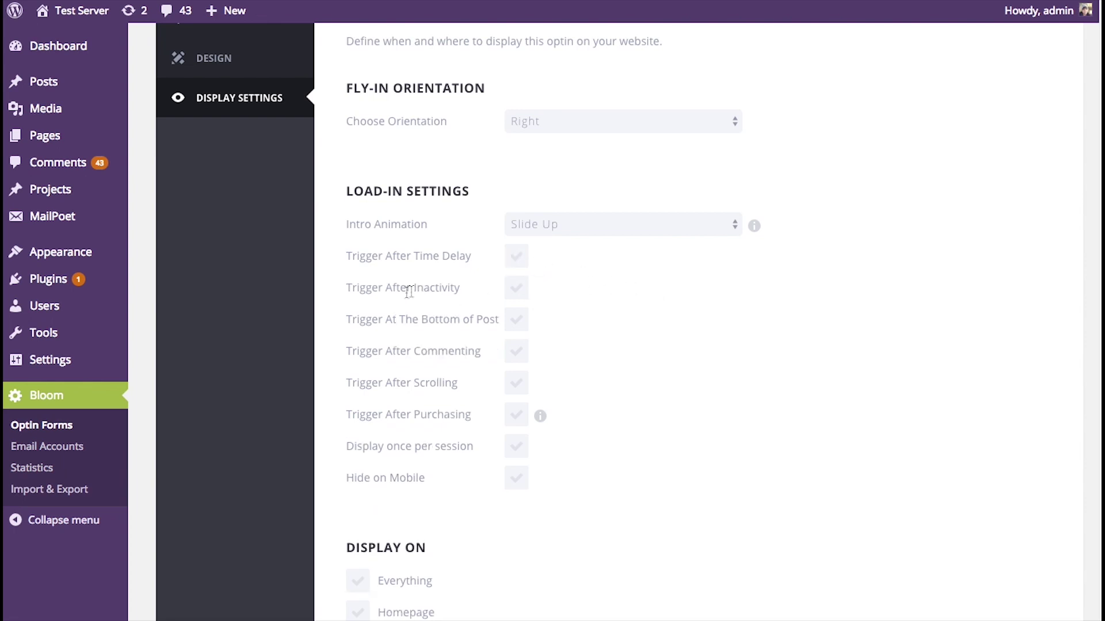
- Try the inactivity trigger, look at its idle timeout value, and turn the trigger off again
{"action": "left_click", "coordinate": [516, 291]}
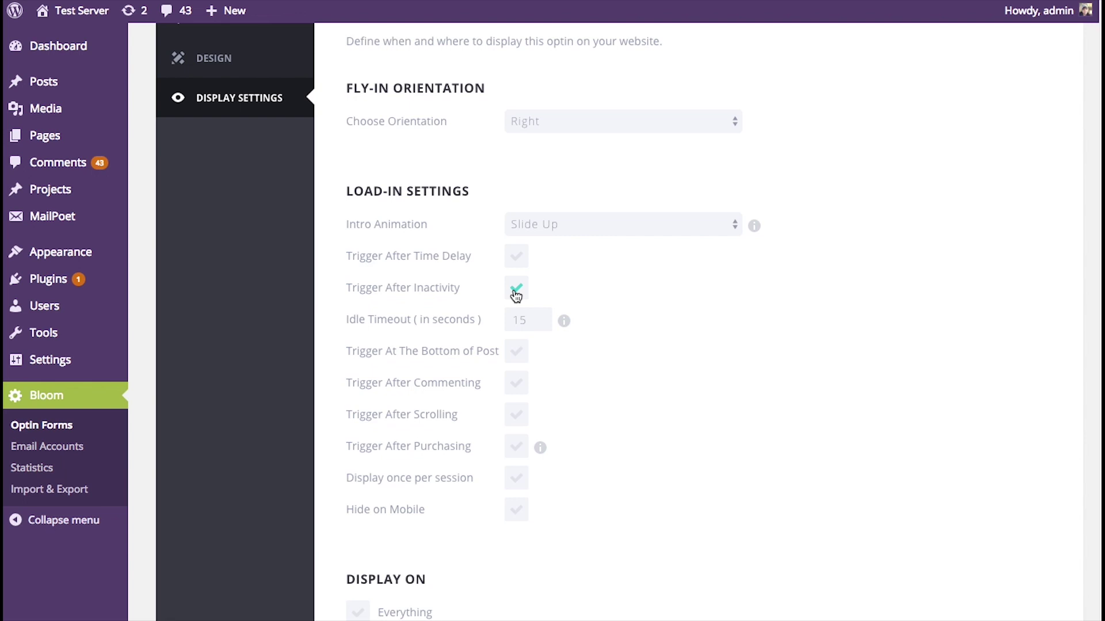
{"action": "double_click", "coordinate": [529, 321]}
{"action": "left_click", "coordinate": [517, 290]}
- Try the bottom-of-post and after-commenting triggers, and switch both off again
{"action": "left_click", "coordinate": [516, 319]}
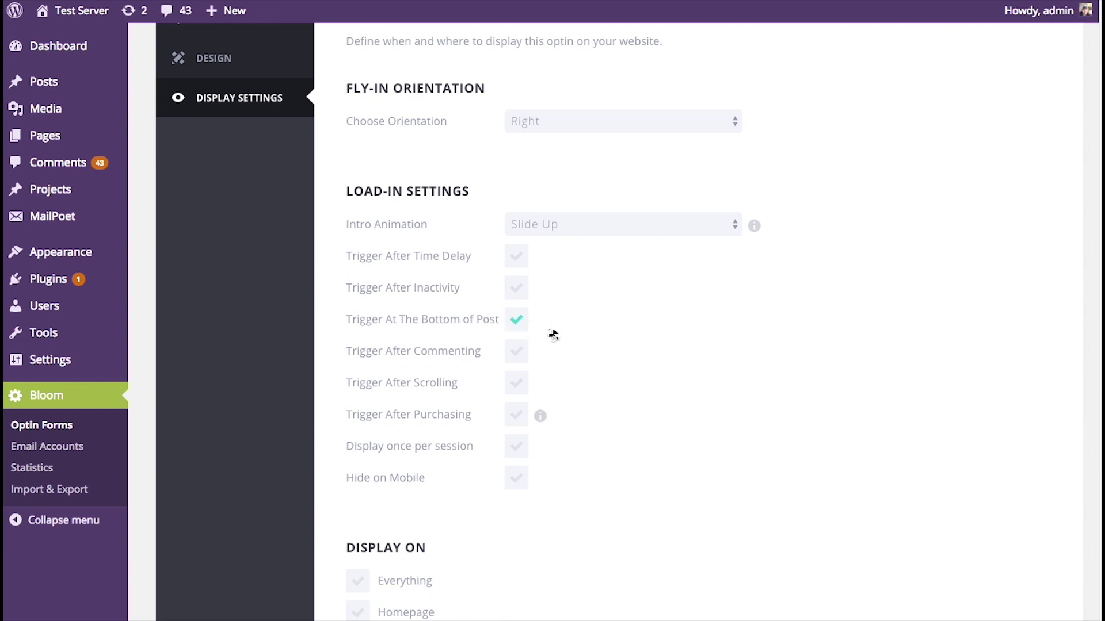
{"action": "left_click", "coordinate": [521, 350]}
{"action": "left_click", "coordinate": [520, 327]}
{"action": "left_click", "coordinate": [517, 352]}
- Try the scrolling trigger with a lower percentage down the page, and turn it off again
{"action": "left_click", "coordinate": [517, 384]}
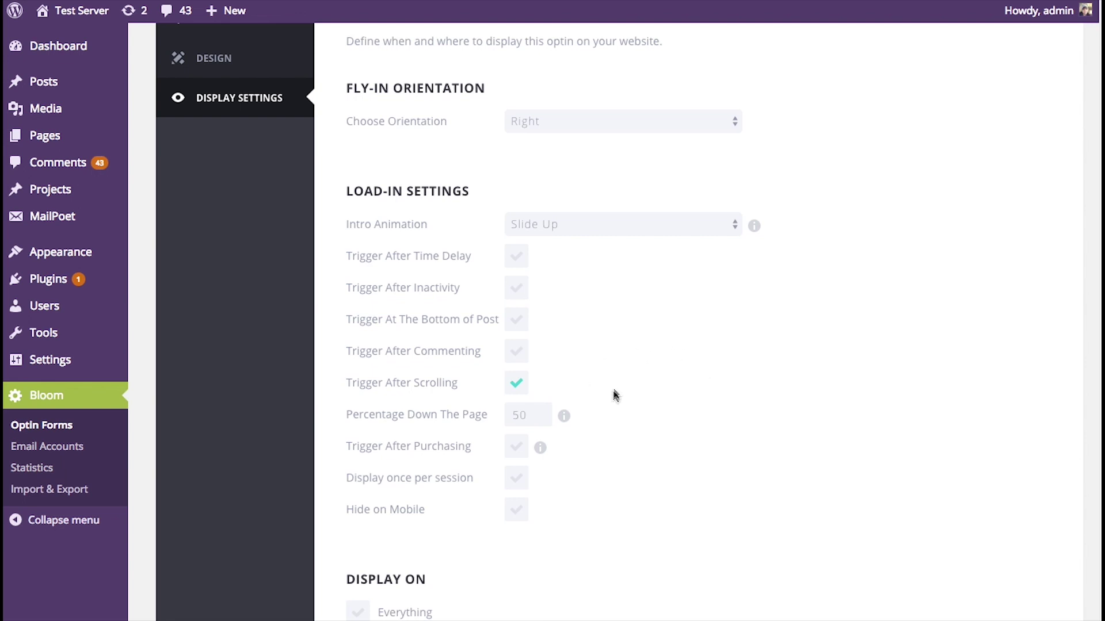
{"action": "left_click", "coordinate": [536, 412]}
{"action": "double_click", "coordinate": [536, 412]}
{"action": "left_click", "coordinate": [806, 341]}
{"action": "double_click", "coordinate": [515, 415]}
{"action": "key", "text": "BackSpace"}
{"action": "type", "text": "3"}
{"action": "left_click", "coordinate": [511, 387]}
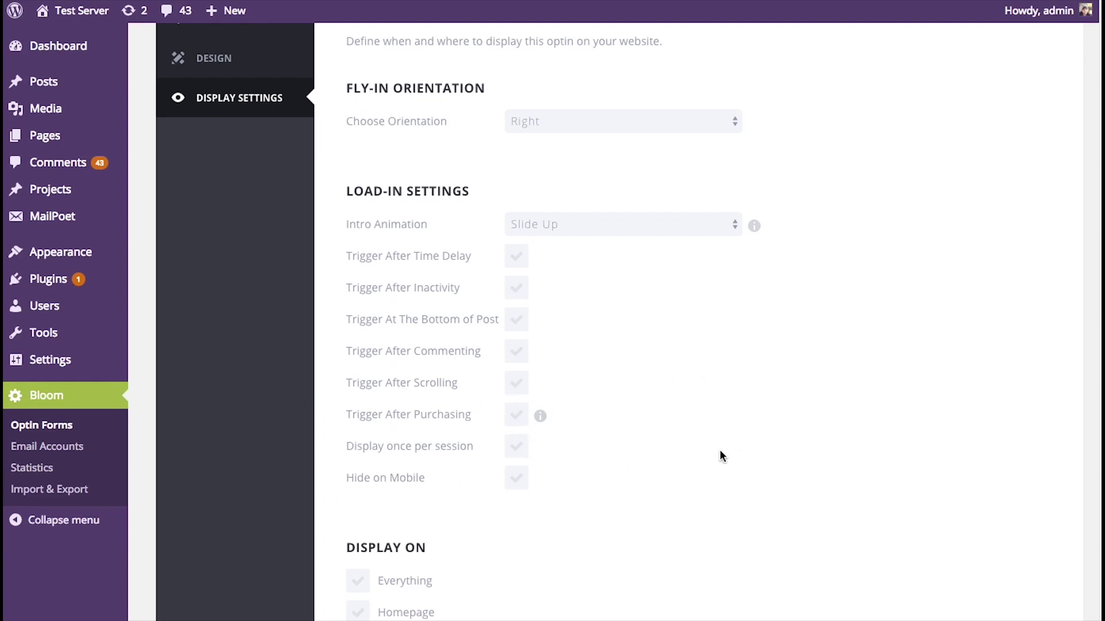
- Try Display once per session with a 7-day session duration as well as Hide on Mobile, and turn both off
{"action": "left_click", "coordinate": [518, 451]}
{"action": "left_click", "coordinate": [520, 450]}
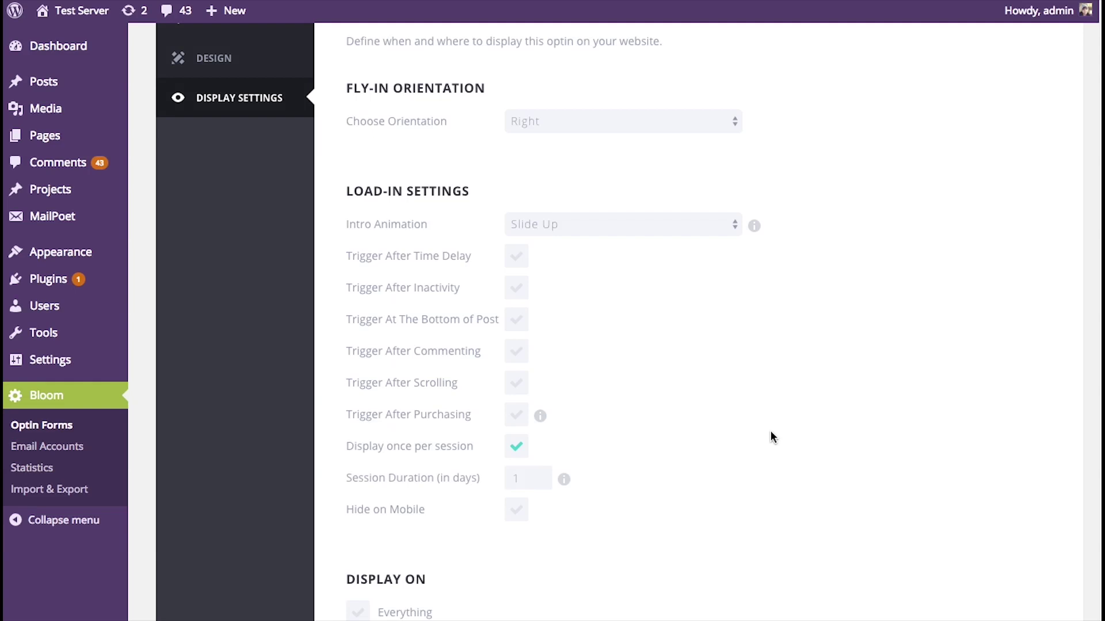
{"action": "double_click", "coordinate": [527, 477]}
{"action": "type", "text": "7"}
{"action": "scroll", "coordinate": [716, 443], "scroll_direction": "down", "scroll_amount": 5}
{"action": "left_click", "coordinate": [526, 298]}
{"action": "left_click", "coordinate": [526, 300]}
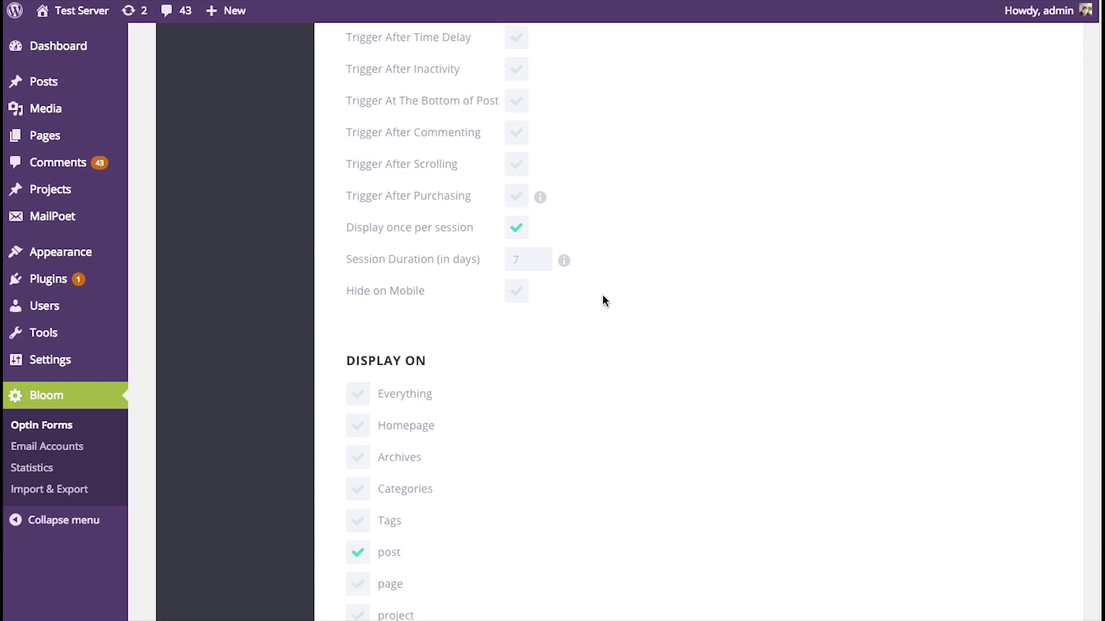
{"action": "scroll", "coordinate": [838, 320], "scroll_direction": "up", "scroll_amount": 2}
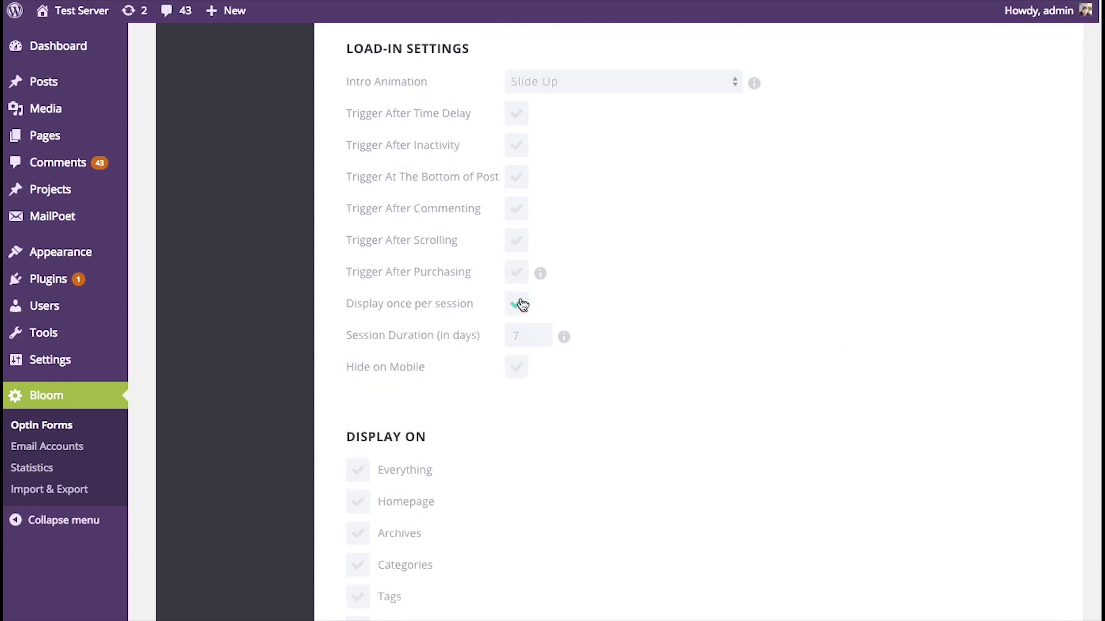
{"action": "left_click", "coordinate": [514, 302]}
- Enable Trigger After Commenting in the load-in settings
{"action": "left_click", "coordinate": [517, 211]}
{"action": "scroll", "coordinate": [668, 242], "scroll_direction": "down", "scroll_amount": 4}
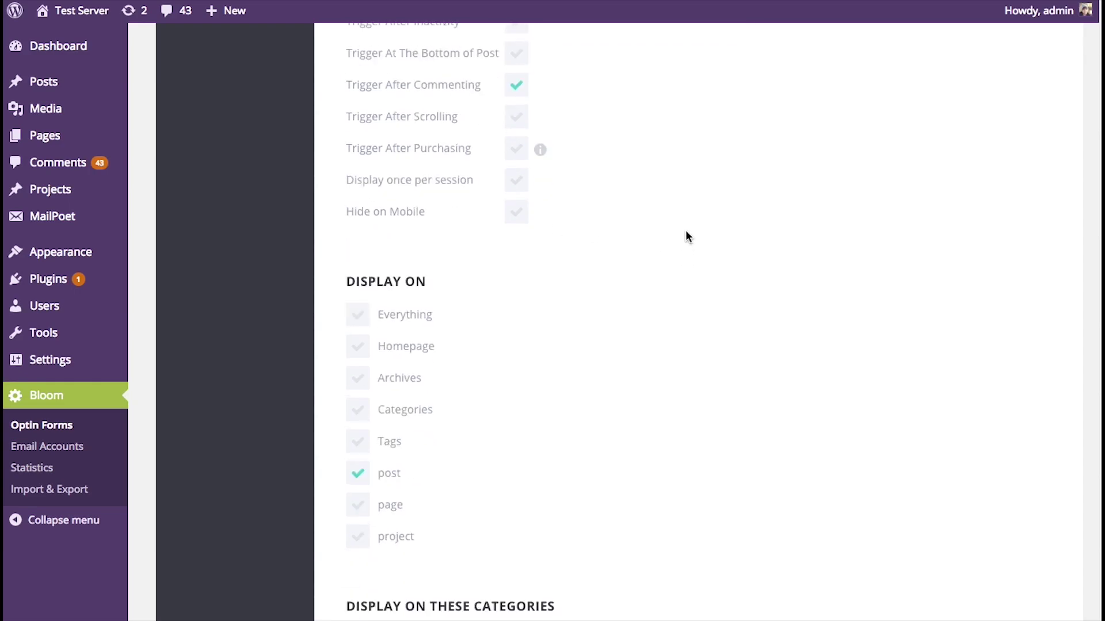
{"action": "scroll", "coordinate": [688, 232], "scroll_direction": "down", "scroll_amount": 1}
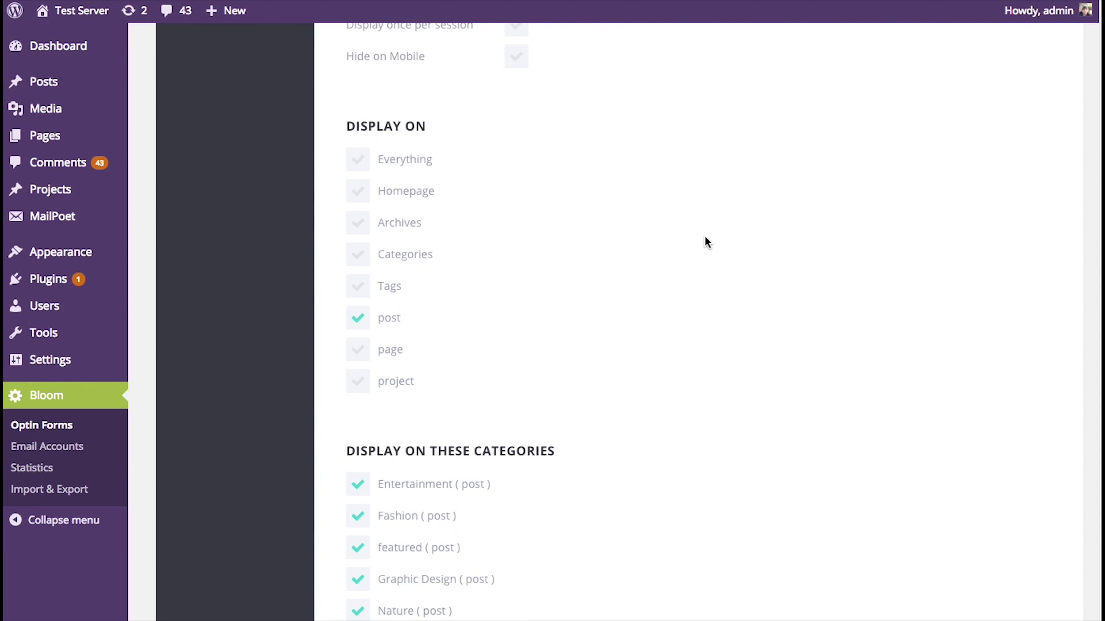
- Try adding project to the display locations, take it off again, and look through the display categories
{"action": "left_click", "coordinate": [363, 387]}
{"action": "left_click", "coordinate": [363, 384]}
{"action": "scroll", "coordinate": [586, 329], "scroll_direction": "down", "scroll_amount": 5}
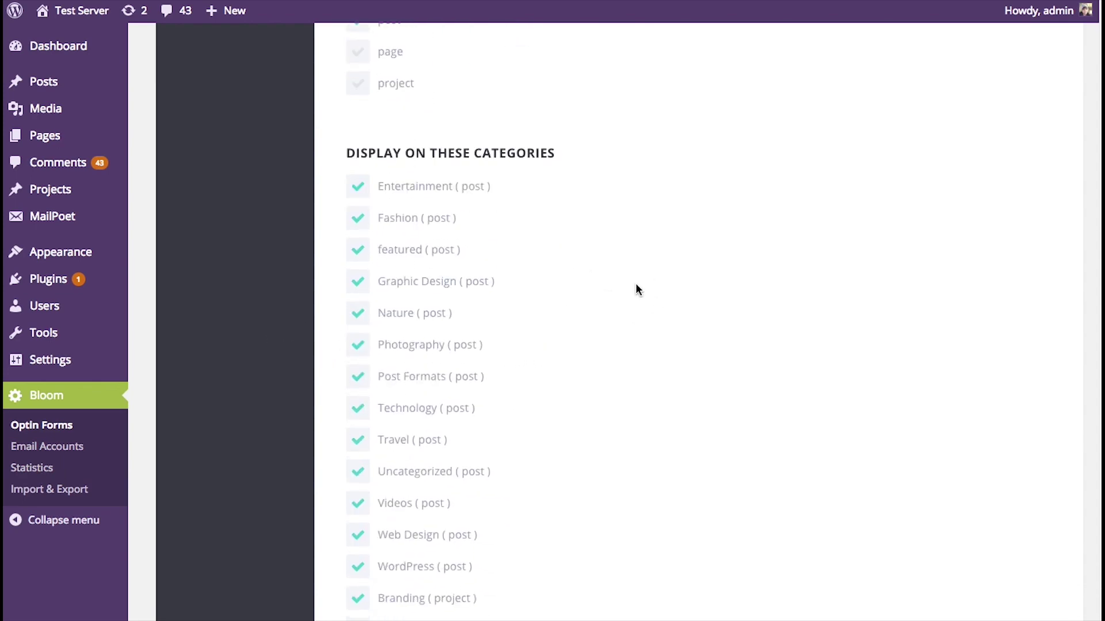
{"action": "scroll", "coordinate": [518, 196], "scroll_direction": "down", "scroll_amount": 4}
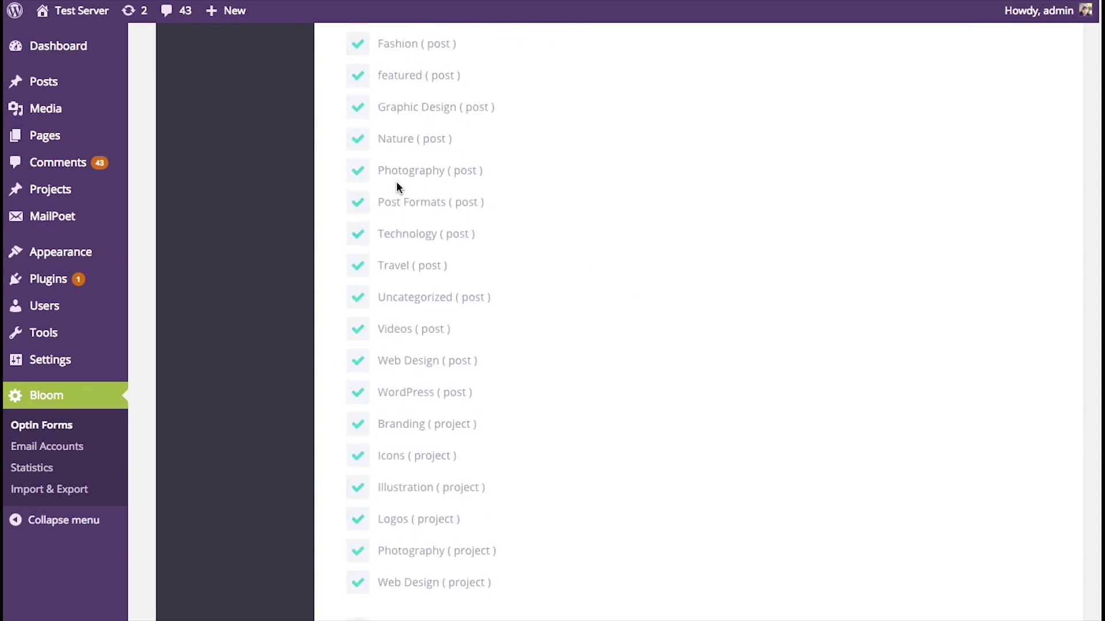
{"action": "scroll", "coordinate": [405, 184], "scroll_direction": "up", "scroll_amount": 5}
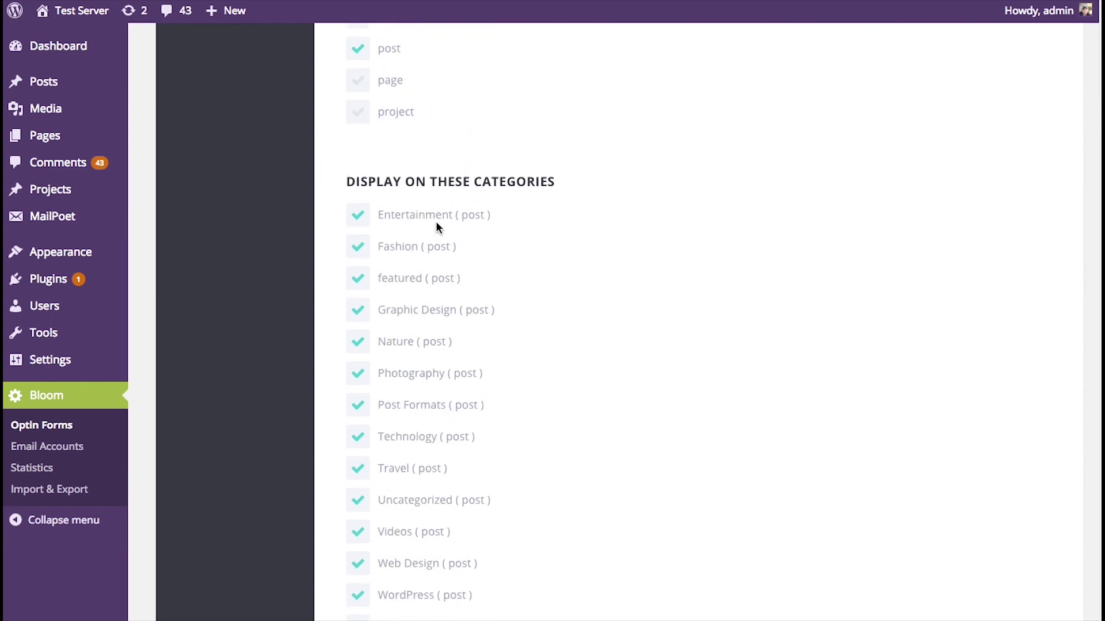
{"action": "scroll", "coordinate": [436, 221], "scroll_direction": "down", "scroll_amount": 4}
- Try excluding three neighbouring categories from the optin's display categories, and include them again
{"action": "left_click", "coordinate": [357, 291]}
{"action": "left_click", "coordinate": [358, 259]}
{"action": "left_click", "coordinate": [357, 228]}
{"action": "left_click", "coordinate": [357, 228]}
{"action": "left_click", "coordinate": [358, 259]}
{"action": "left_click", "coordinate": [357, 291]}
- Try Blog Feed as a specific page to display the optin on, and remove it again
{"action": "scroll", "coordinate": [644, 247], "scroll_direction": "down", "scroll_amount": 3}
{"action": "scroll", "coordinate": [661, 227], "scroll_direction": "down", "scroll_amount": 4}
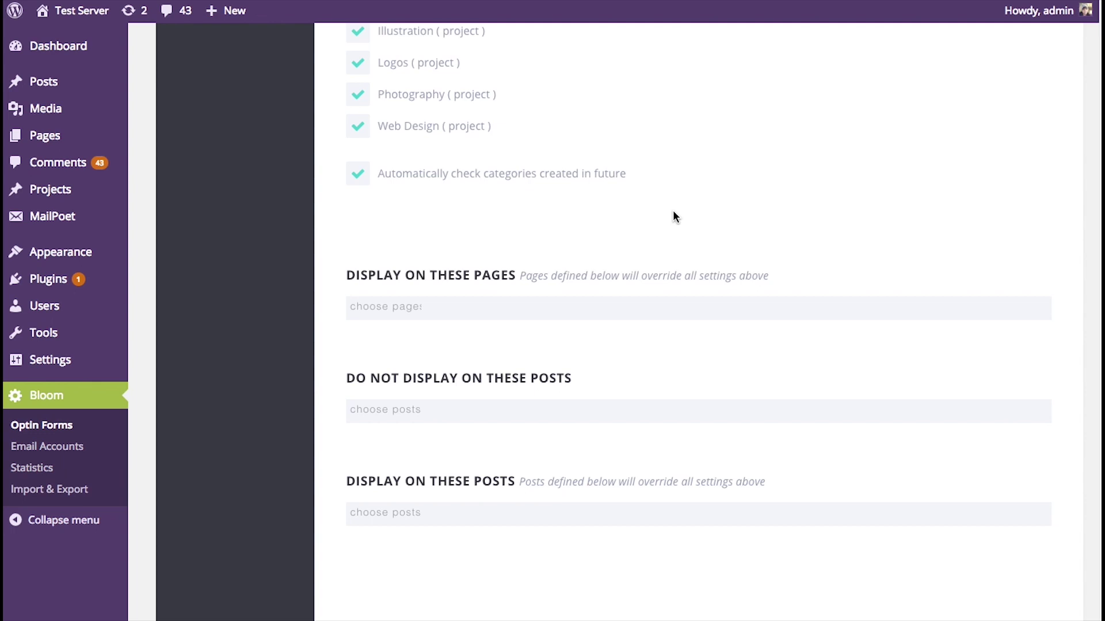
{"action": "left_click", "coordinate": [471, 304]}
{"action": "left_click", "coordinate": [771, 206]}
{"action": "left_click", "coordinate": [462, 302]}
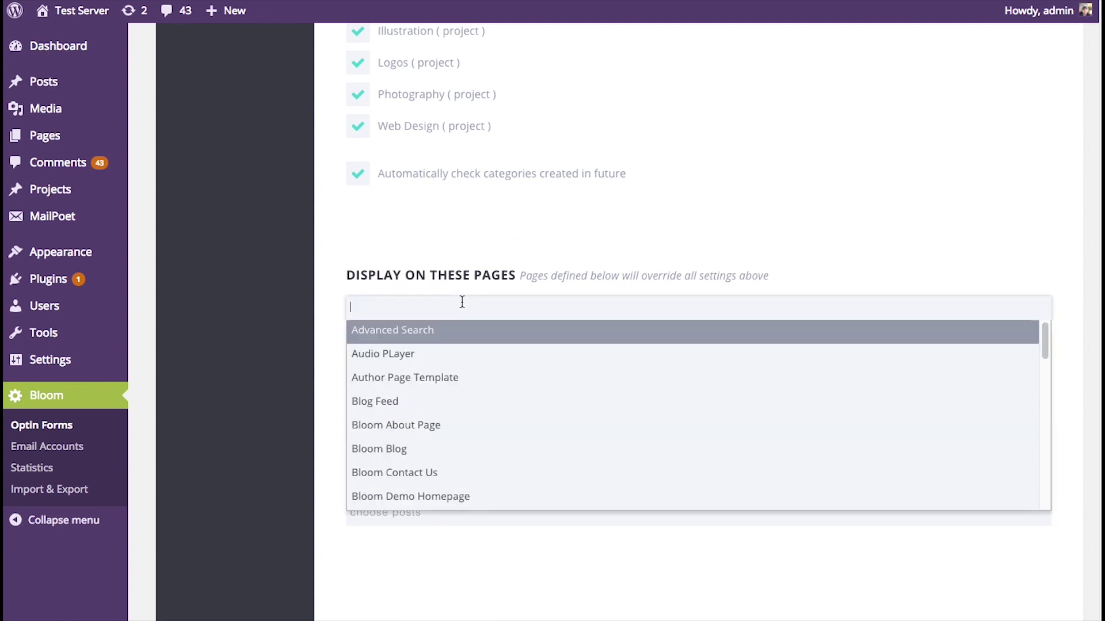
{"action": "left_click", "coordinate": [415, 400]}
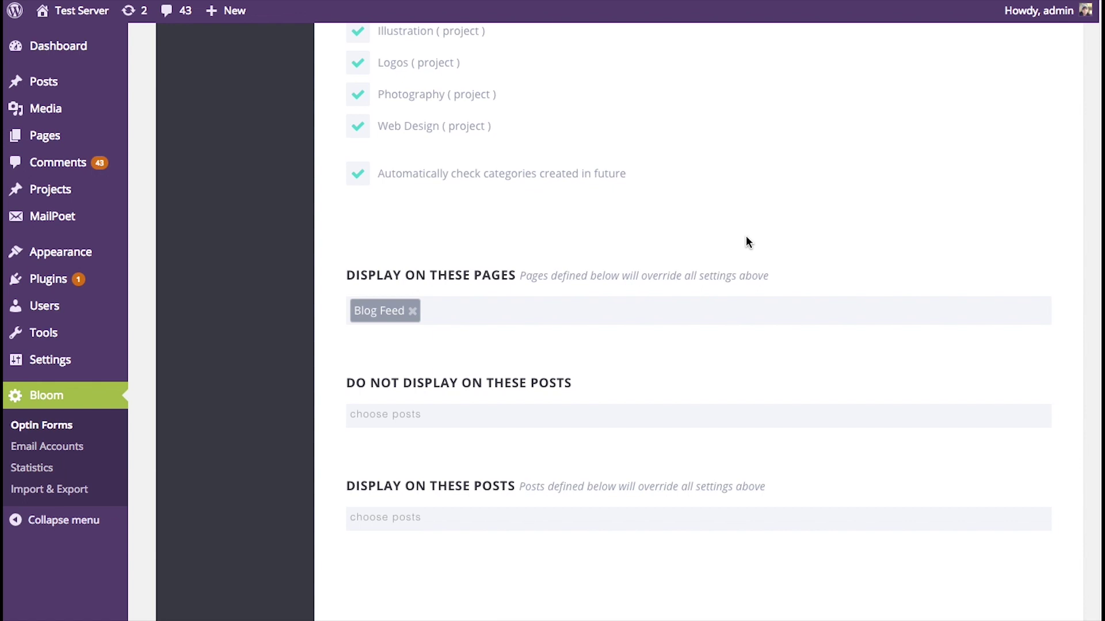
{"action": "left_click", "coordinate": [413, 311]}
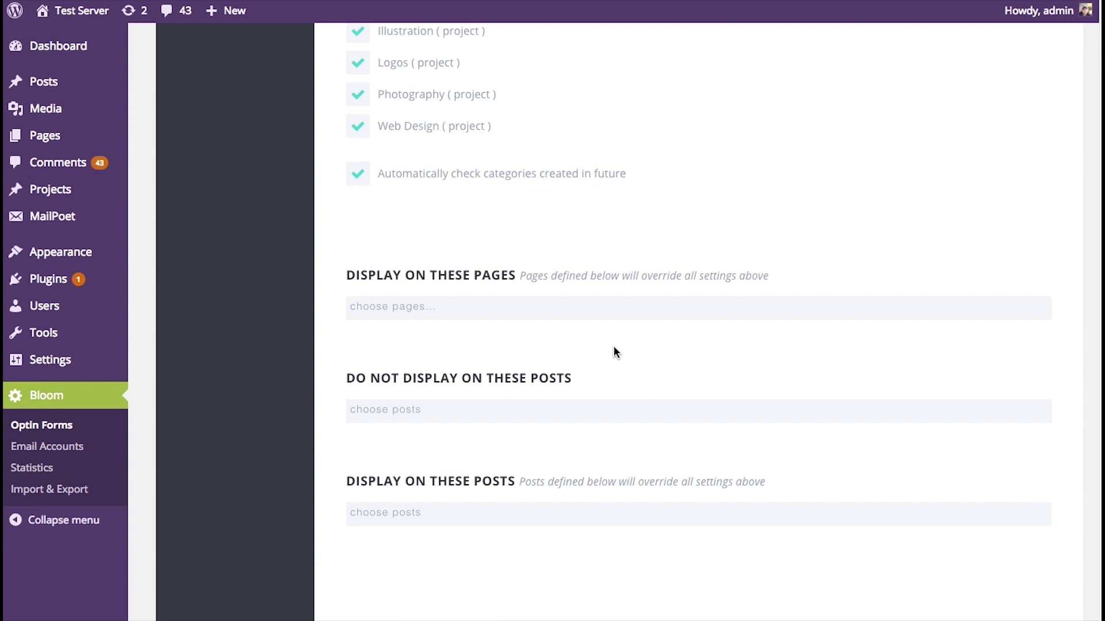
- Try excluding the post "Post Builder Left Sidebar" from showing the optin, and remove the exclusion
{"action": "left_click", "coordinate": [448, 411]}
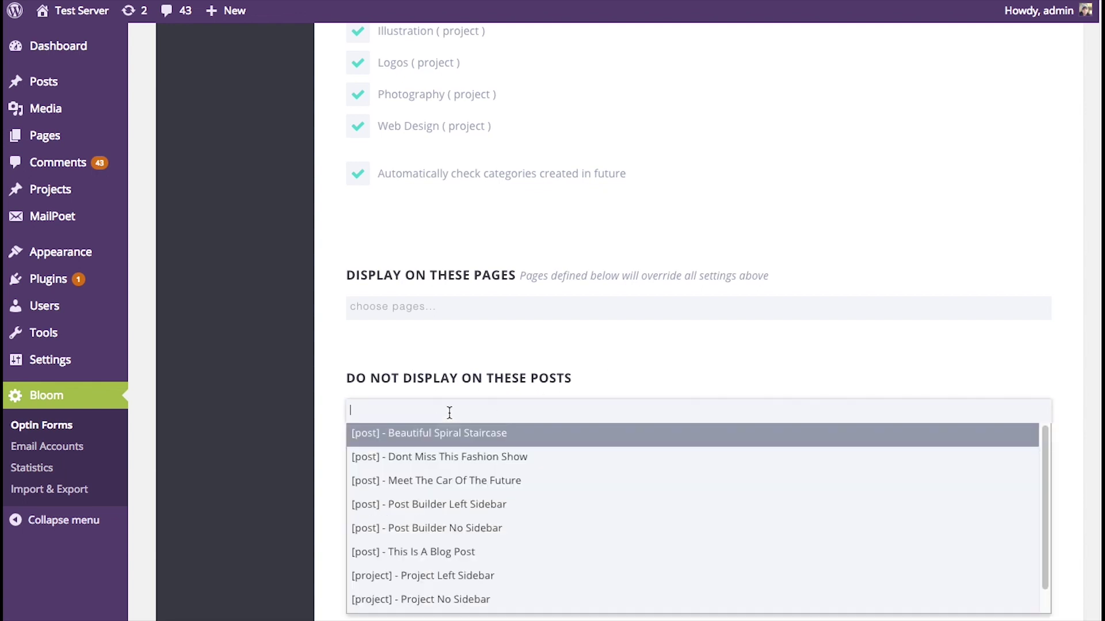
{"action": "scroll", "coordinate": [495, 517], "scroll_direction": "down", "scroll_amount": 1}
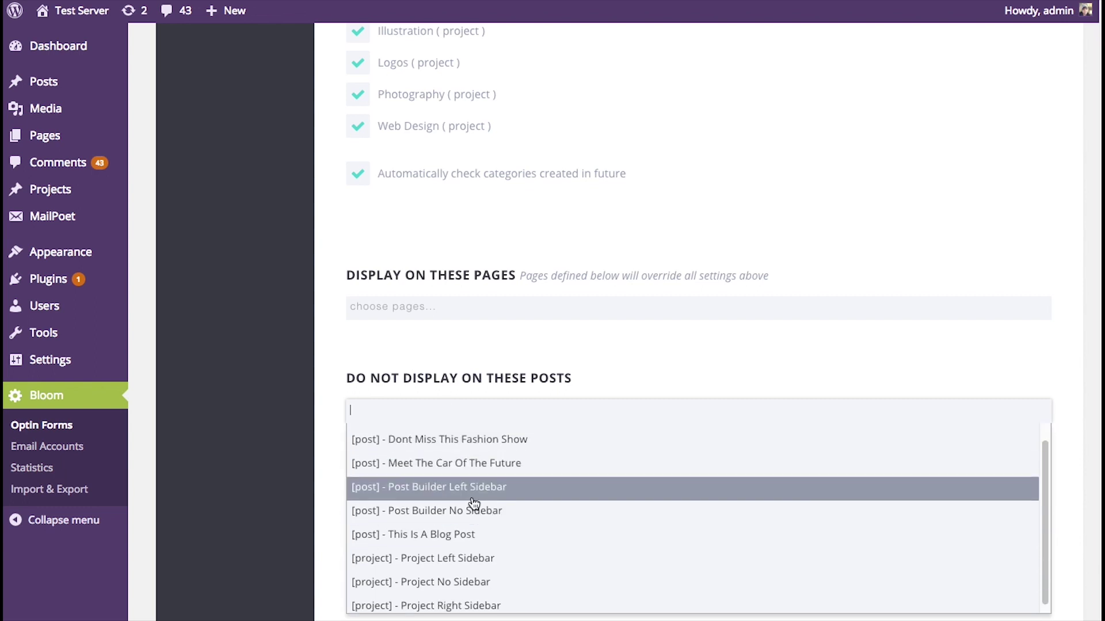
{"action": "left_click", "coordinate": [476, 489]}
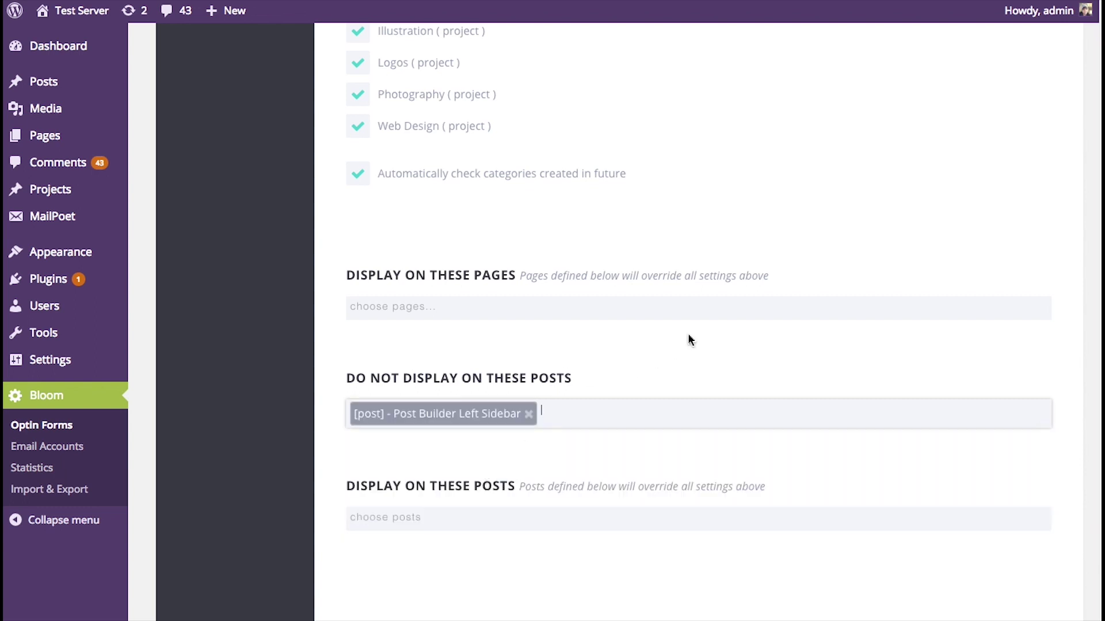
{"action": "left_click", "coordinate": [529, 414]}
- Go through the display settings once more, and save and exit the optin
{"action": "scroll", "coordinate": [686, 437], "scroll_direction": "down", "scroll_amount": 5}
{"action": "scroll", "coordinate": [685, 434], "scroll_direction": "up", "scroll_amount": 20}
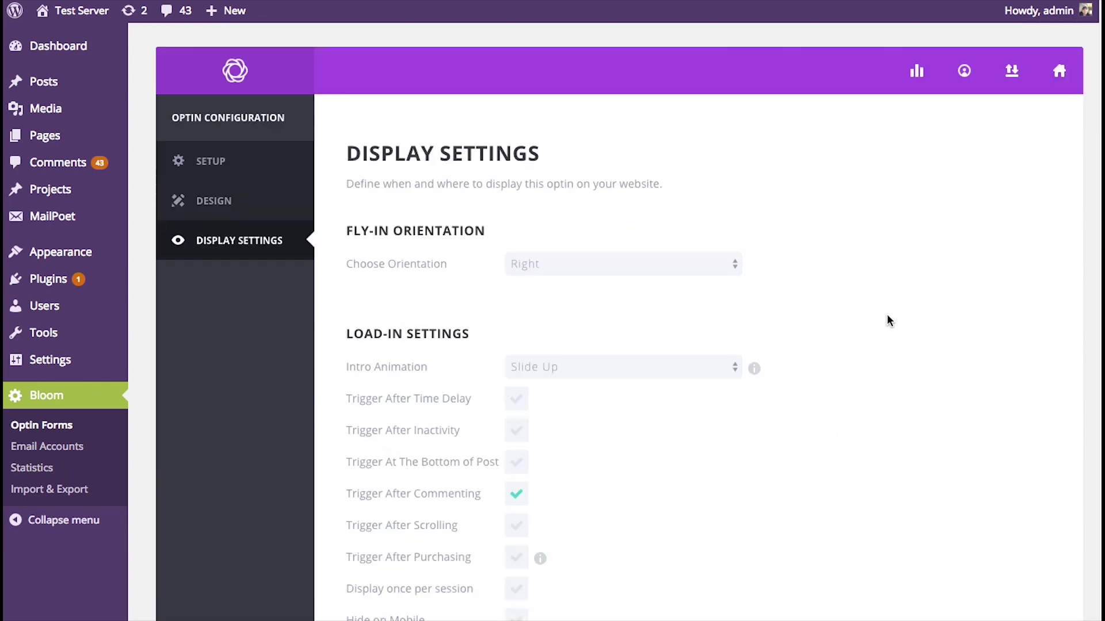
{"action": "scroll", "coordinate": [895, 308], "scroll_direction": "down", "scroll_amount": 20}
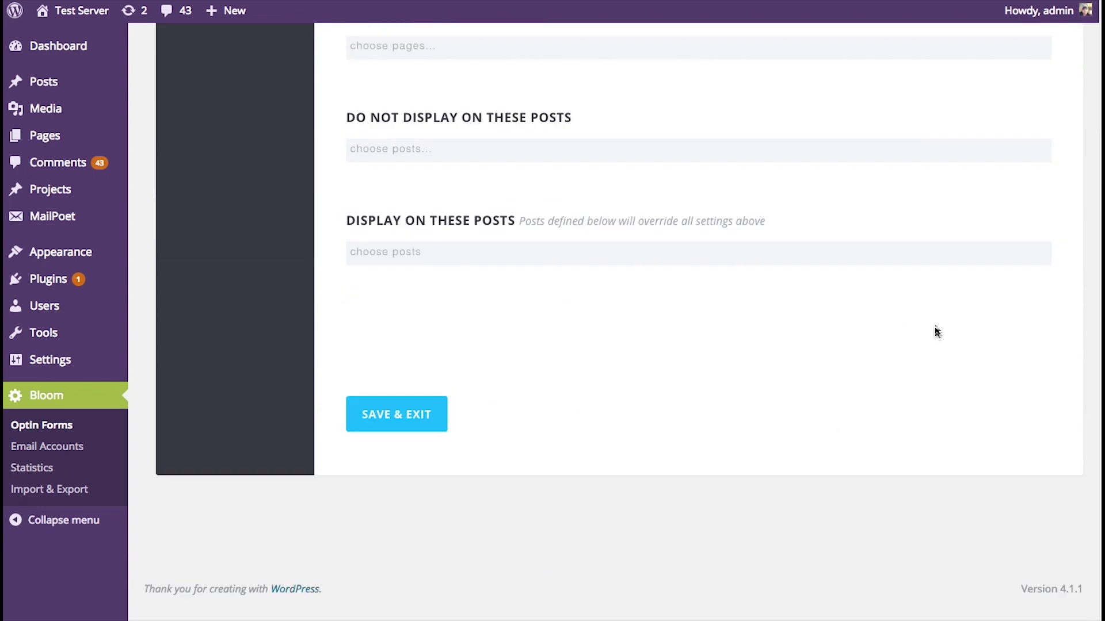
{"action": "left_click", "coordinate": [439, 414]}
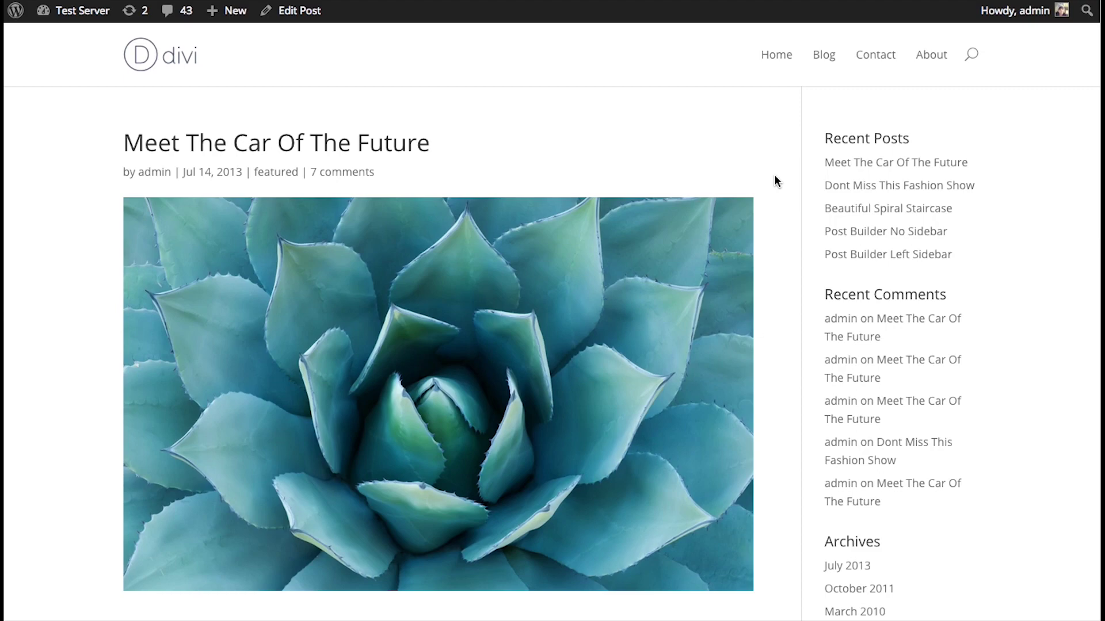
- Check the fly-in optin on the live post "Meet The Car Of The Future" while going down to the comments and back up
{"action": "scroll", "coordinate": [774, 175], "scroll_direction": "down", "scroll_amount": 15}
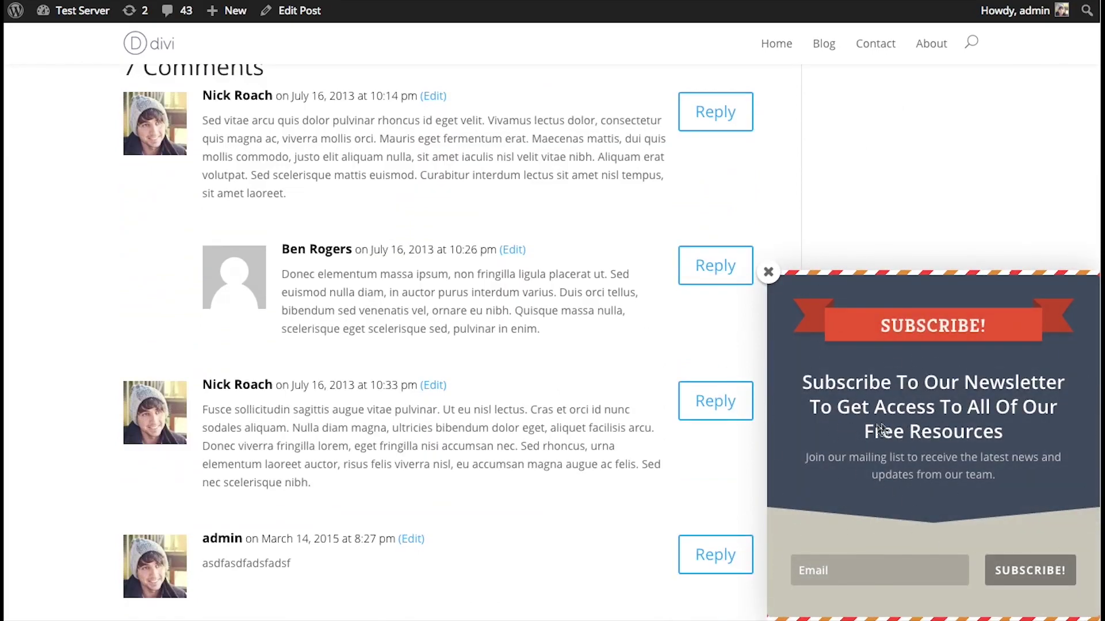
{"action": "scroll", "coordinate": [796, 434], "scroll_direction": "up", "scroll_amount": 10}
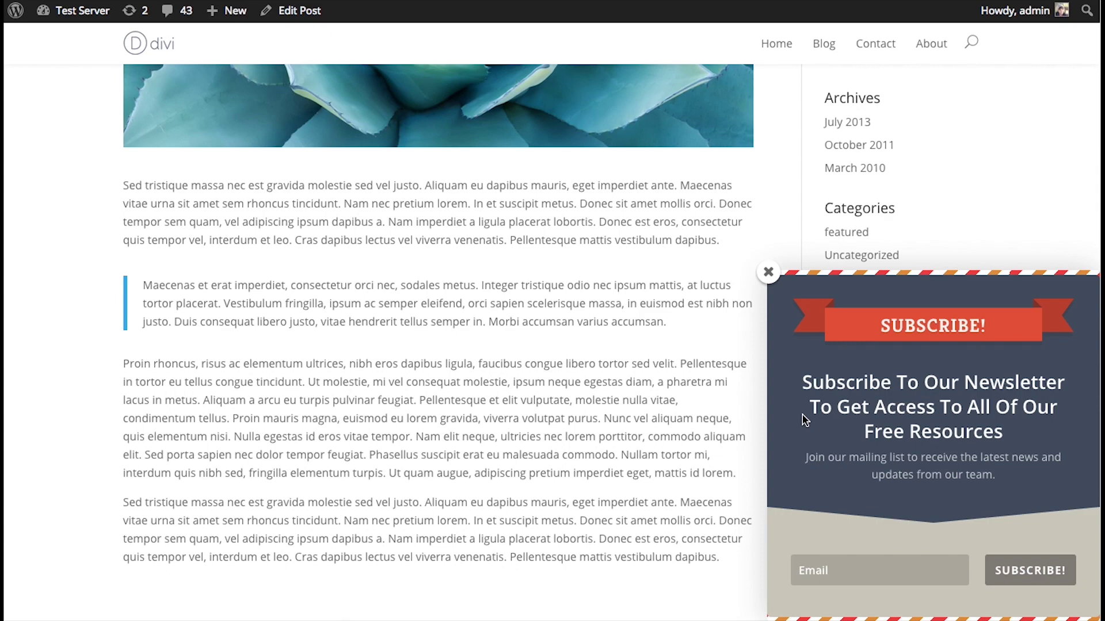
{"action": "scroll", "coordinate": [620, 377], "scroll_direction": "up", "scroll_amount": 8}
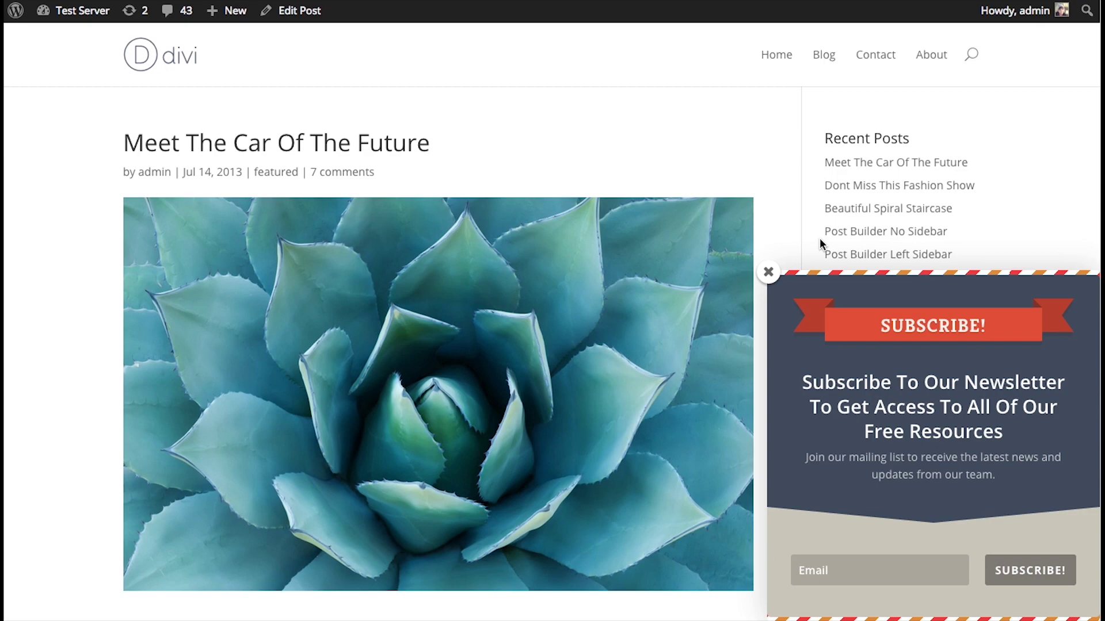
- Close the fly-in on the live post and return to the Bloom optin list in the dashboard
{"action": "left_click", "coordinate": [770, 271]}
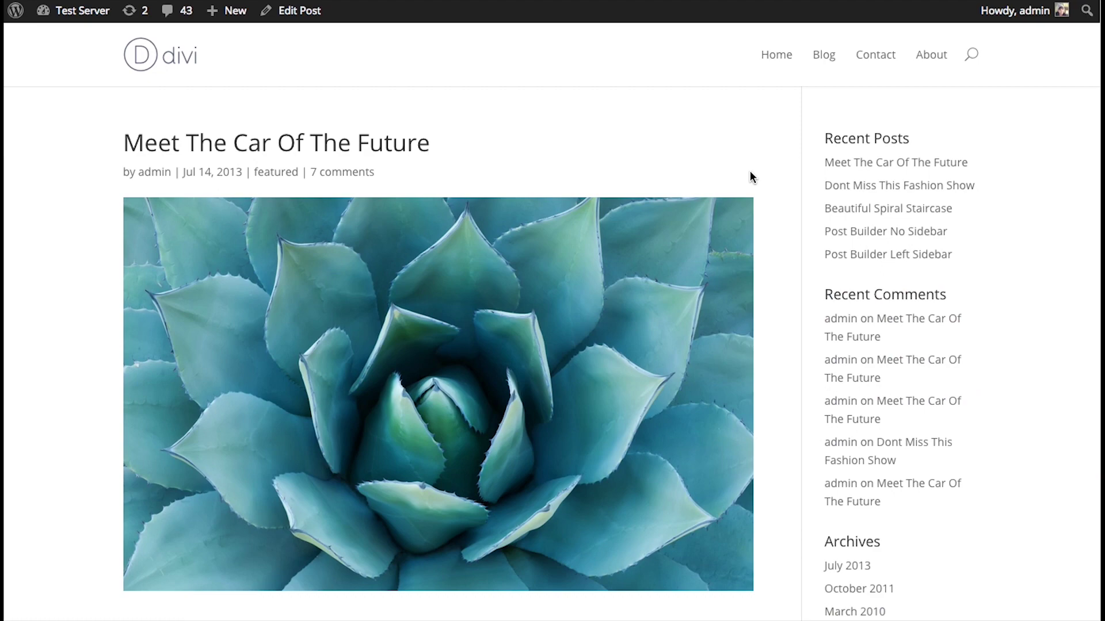
{"action": "mouse_move", "coordinate": [76, 18]}
{"action": "left_click", "coordinate": [74, 38]}
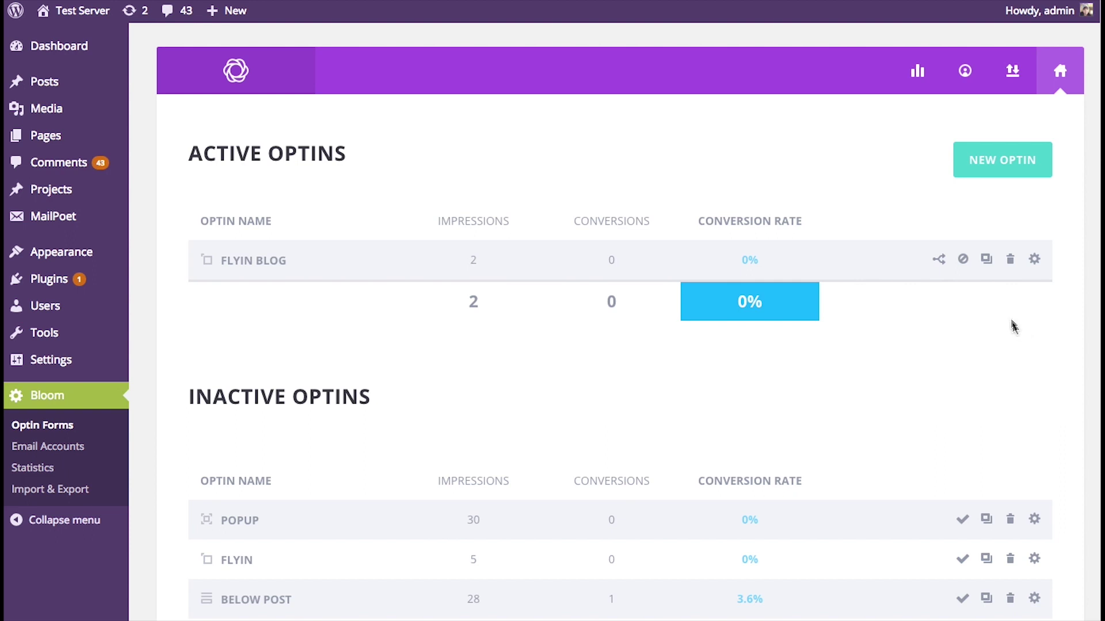
- Duplicate the Flyin Blog optin as a Fly In and set the copy's email list to default3421602
{"action": "left_click", "coordinate": [987, 268]}
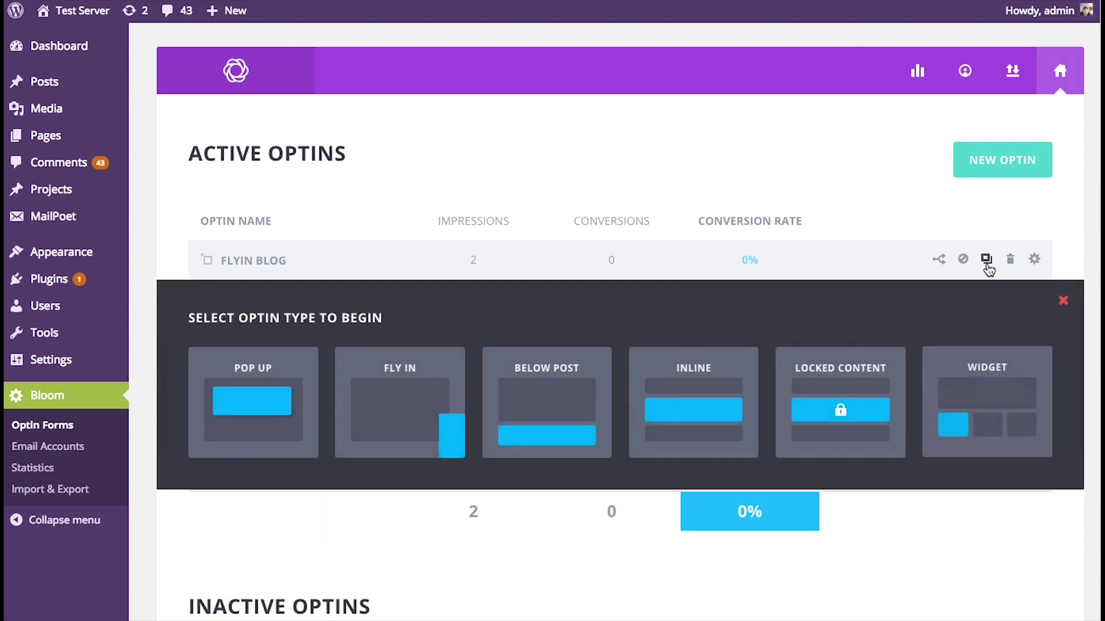
{"action": "left_click", "coordinate": [404, 392]}
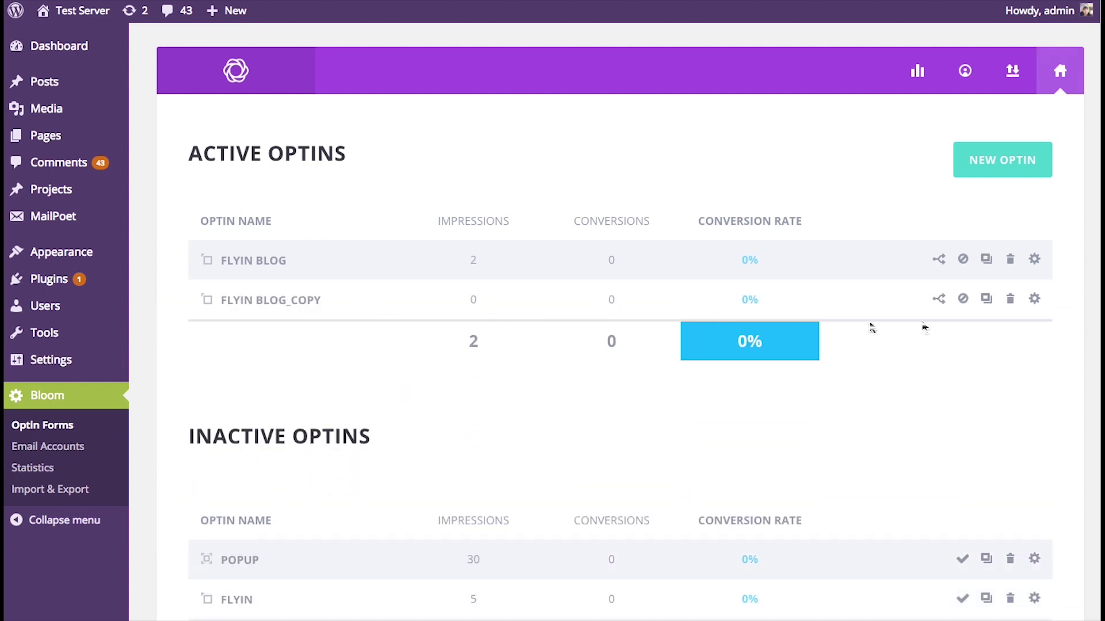
{"action": "left_click", "coordinate": [1039, 304]}
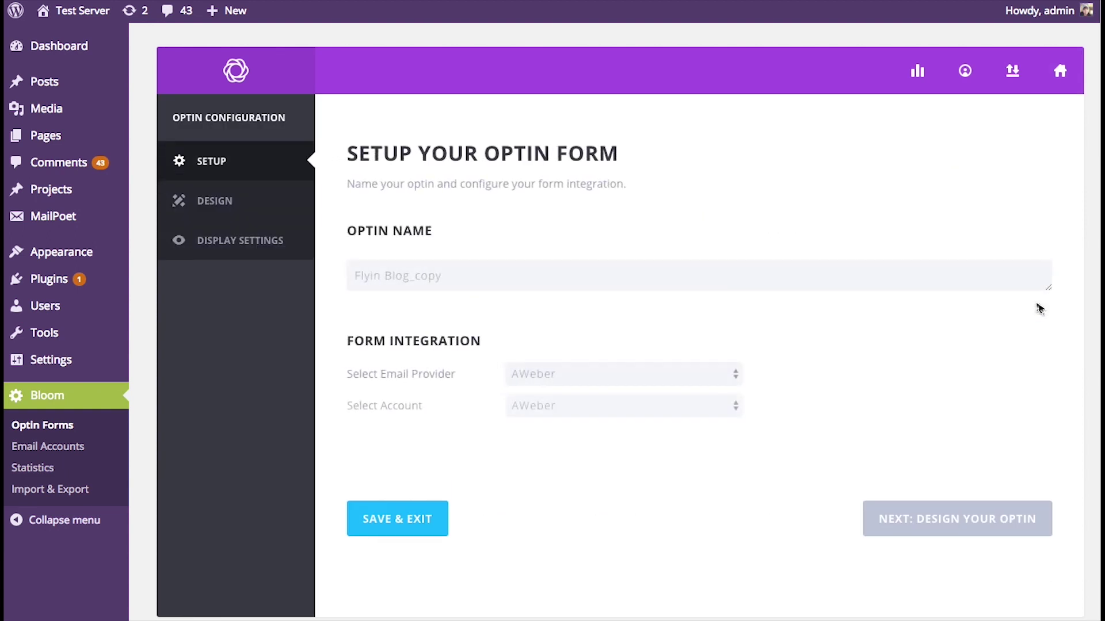
{"action": "left_click", "coordinate": [639, 439]}
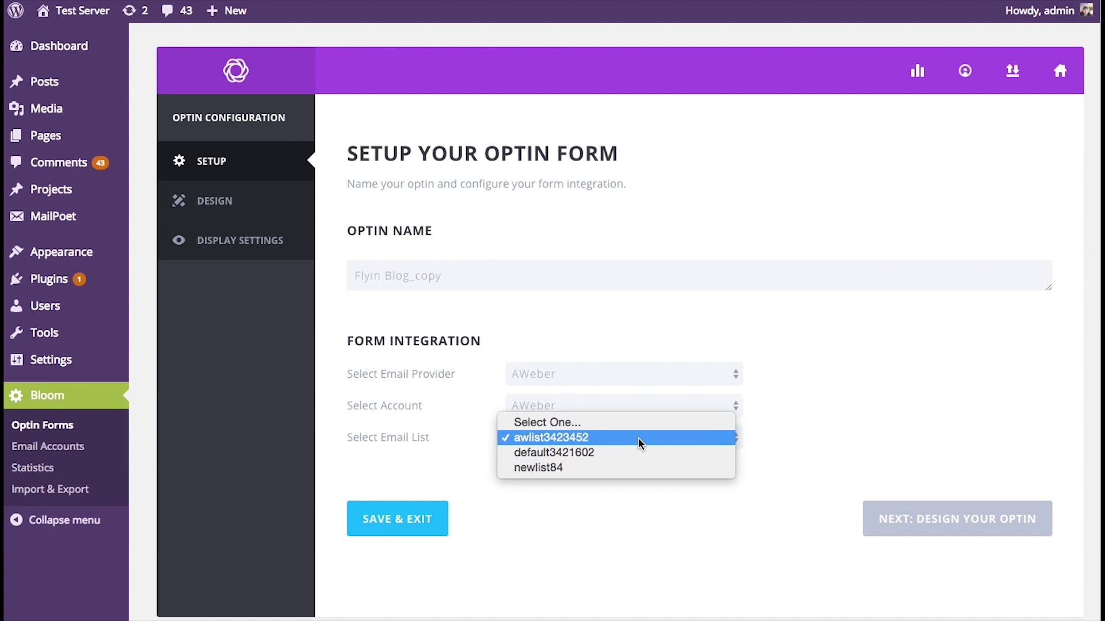
{"action": "left_click", "coordinate": [613, 453]}
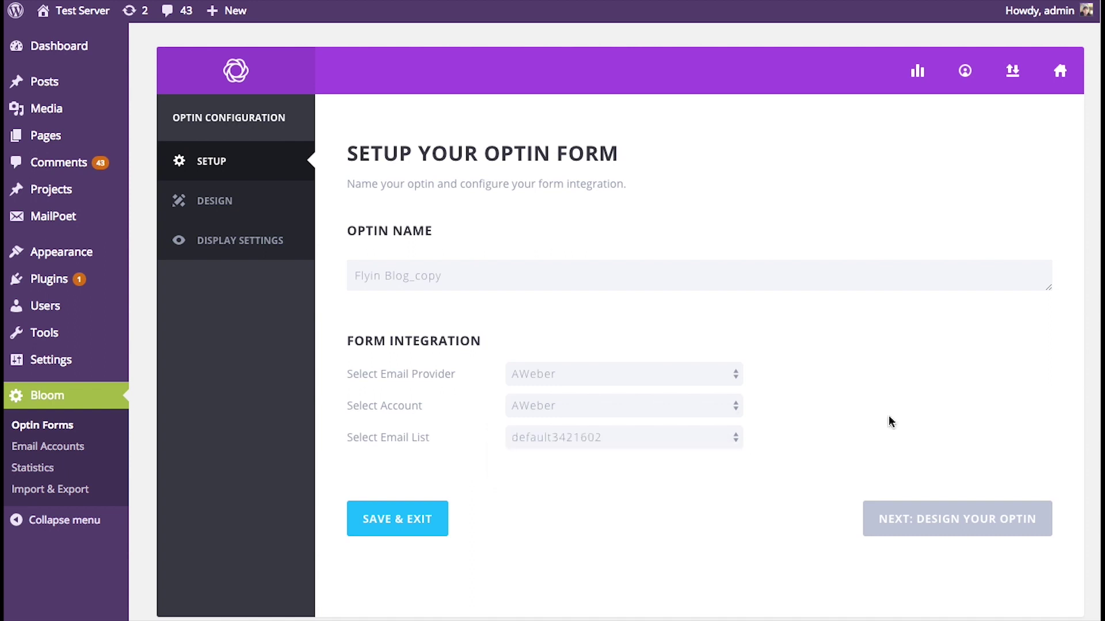
- Replace the copied optin's title in its design settings with "Learn More About Our Products And Get A Free Quote"
{"action": "left_click", "coordinate": [898, 519]}
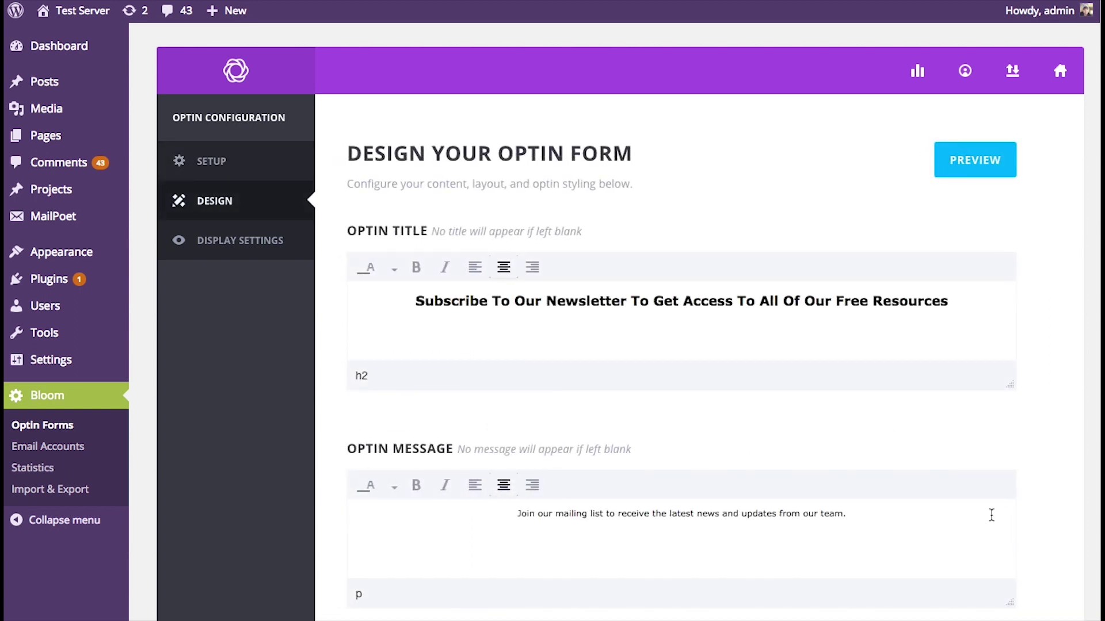
{"action": "triple_click", "coordinate": [606, 302]}
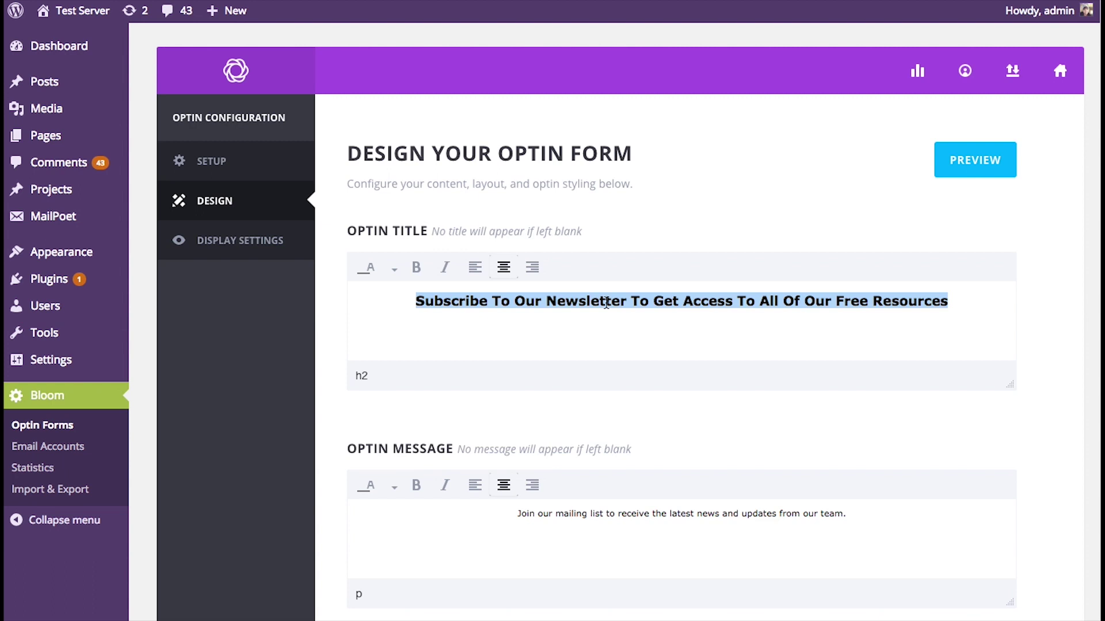
{"action": "type", "text": "L"}
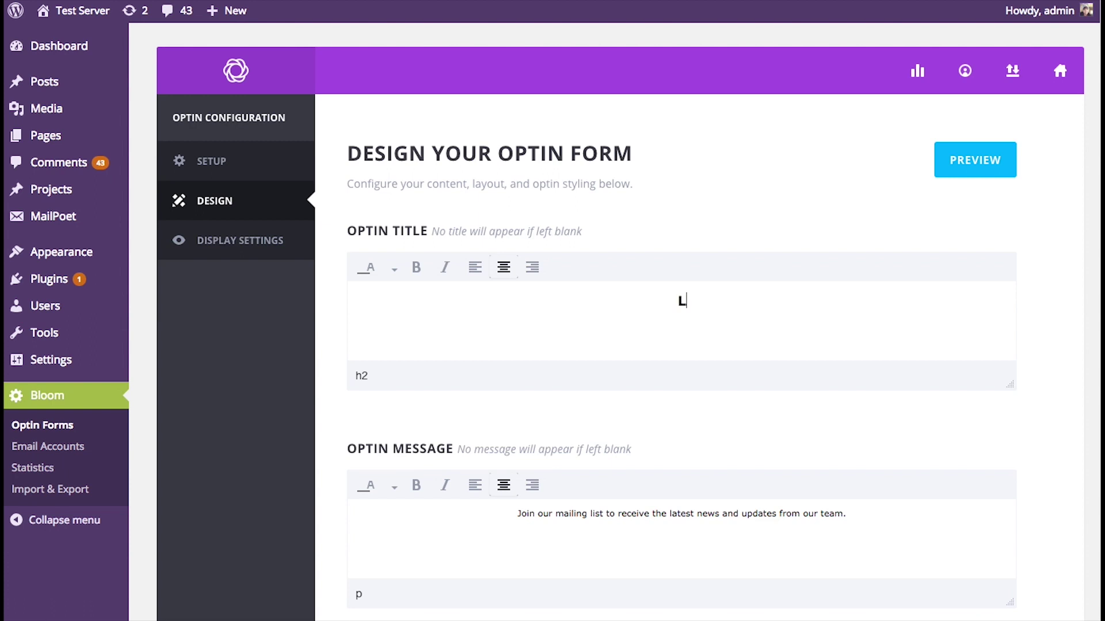
{"action": "type", "text": "earn More About"}
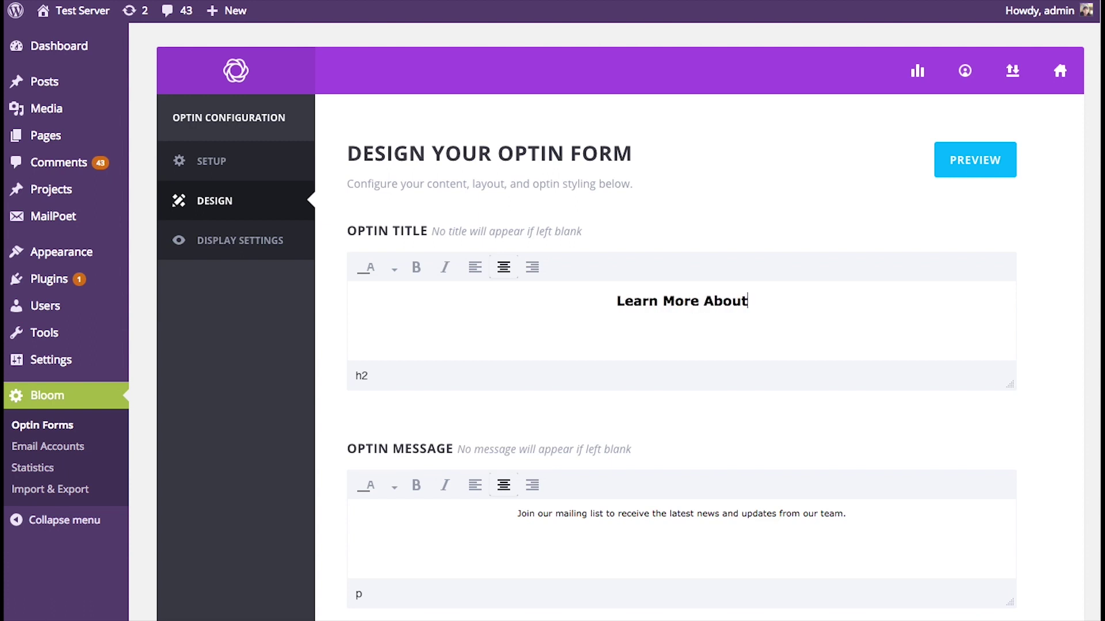
{"action": "type", "text": " Our Produc"}
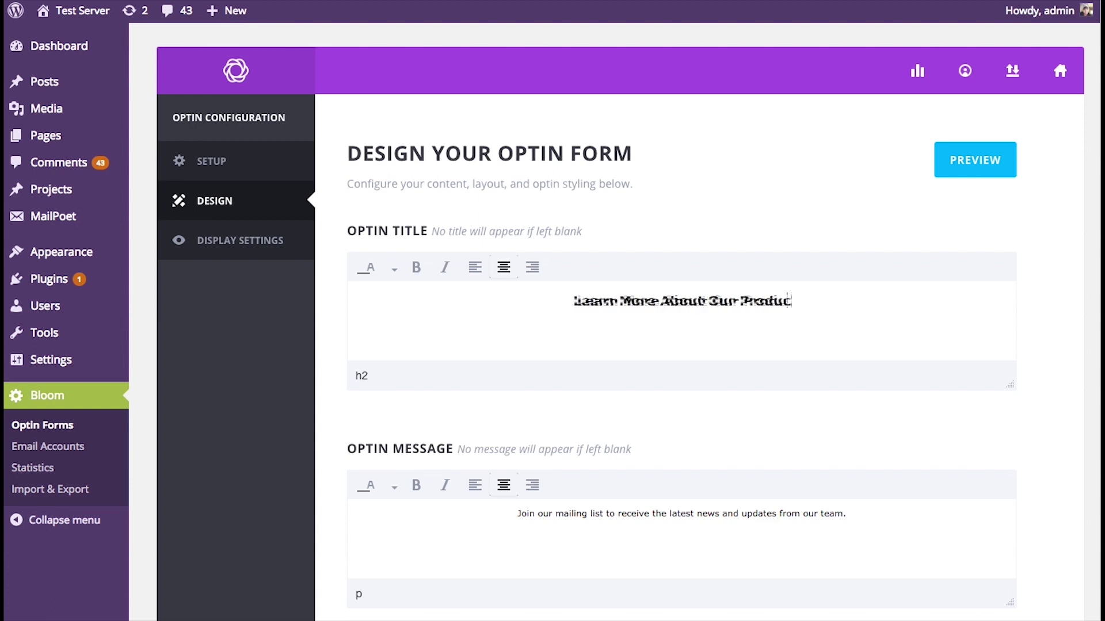
{"action": "type", "text": "ts And "}
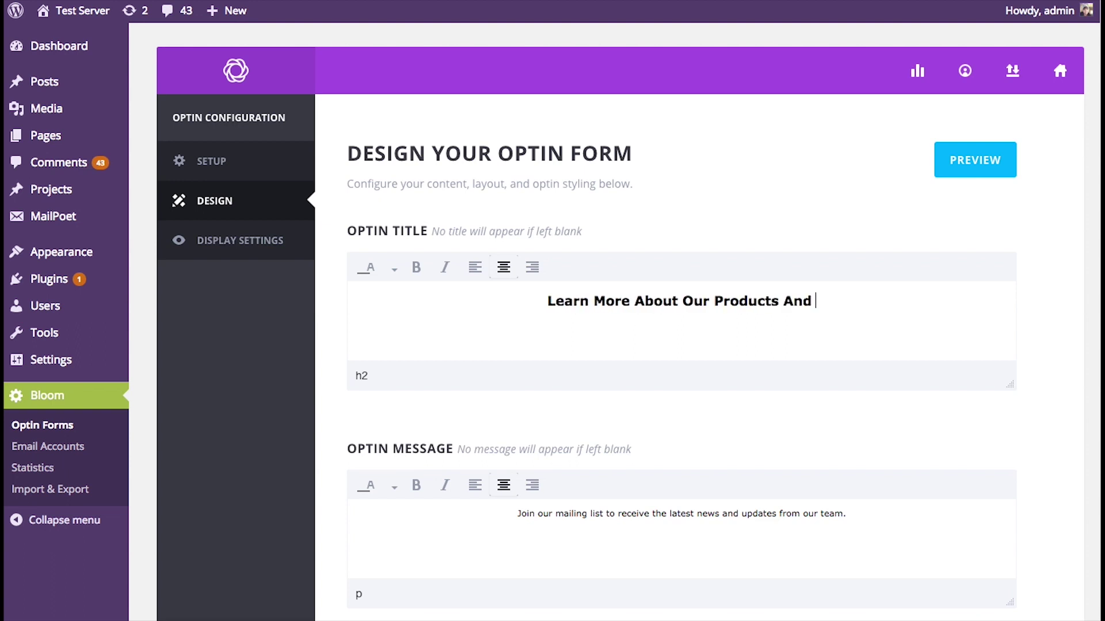
{"action": "type", "text": "Get A Free Qu"}
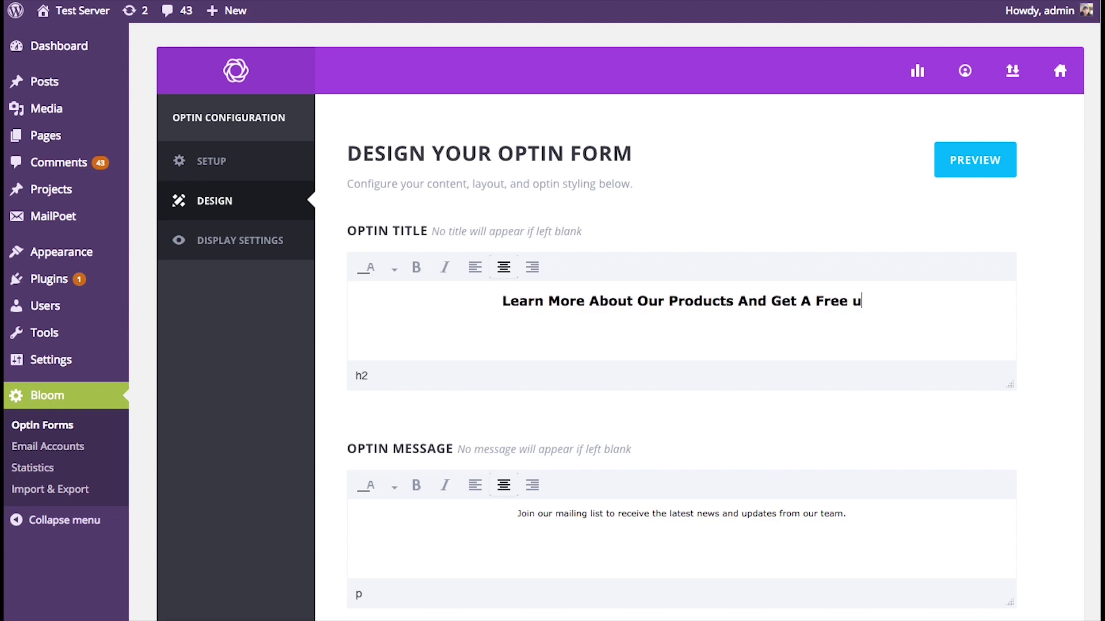
{"action": "key", "text": "BackSpace"}
{"action": "type", "text": "Quote"}
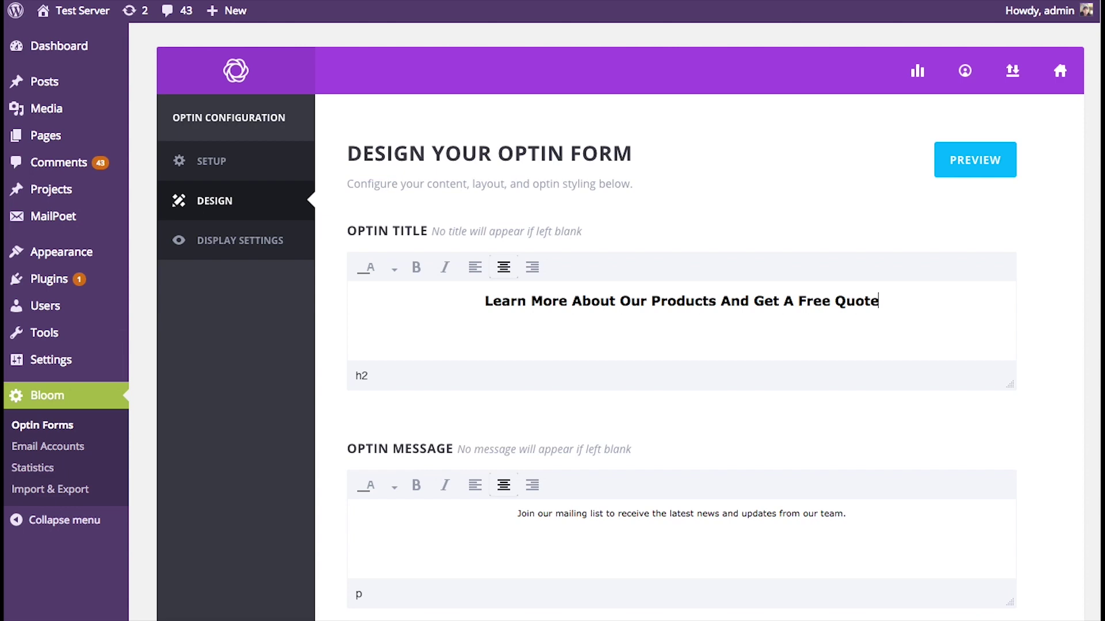
- Replace the optin image with premade-image-05.svg from the media library and preview the form
{"action": "scroll", "coordinate": [972, 385], "scroll_direction": "down", "scroll_amount": 9}
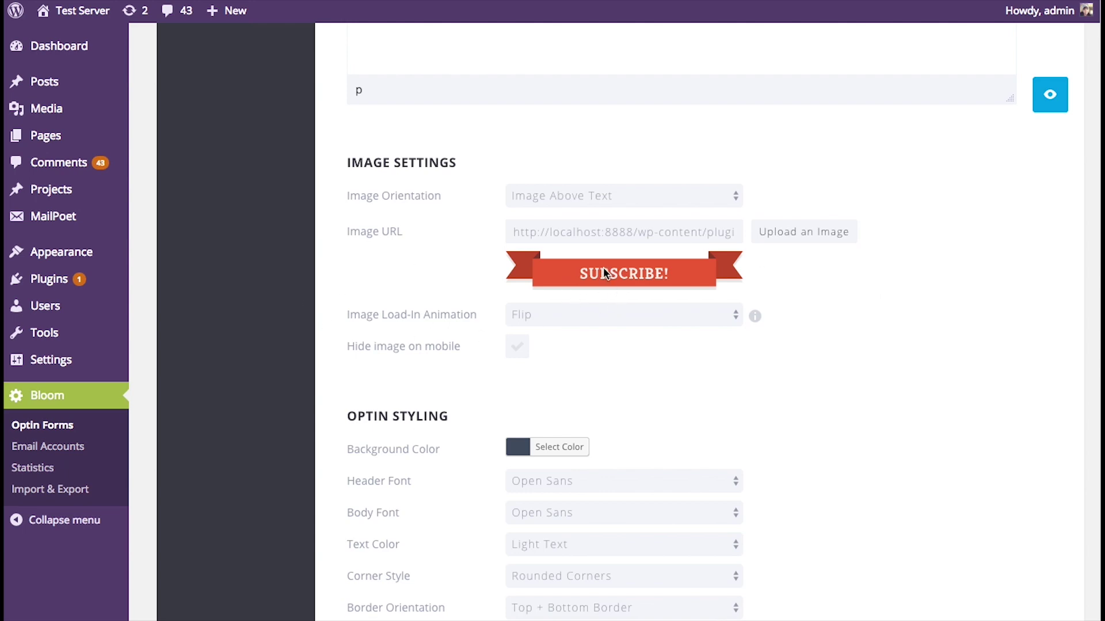
{"action": "left_click", "coordinate": [824, 235]}
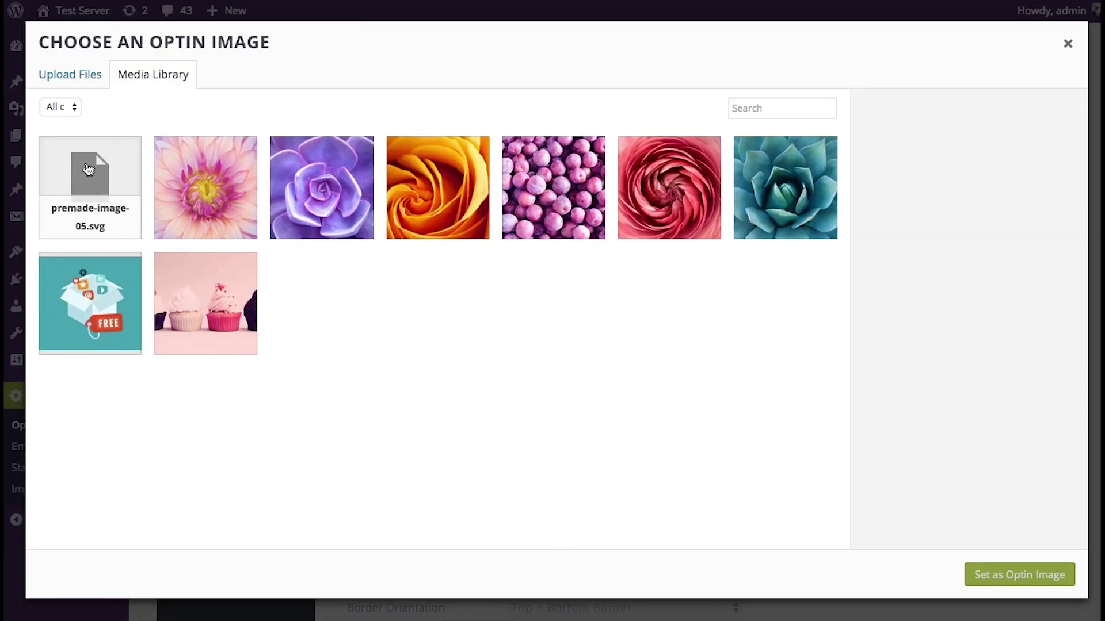
{"action": "left_click", "coordinate": [993, 576]}
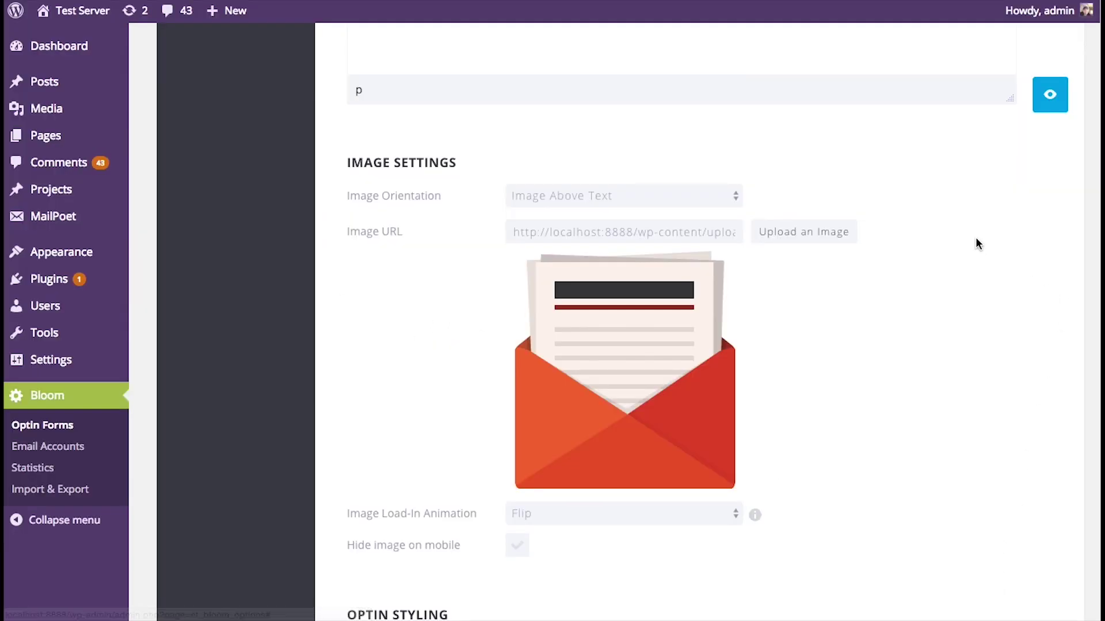
{"action": "left_click", "coordinate": [1048, 98]}
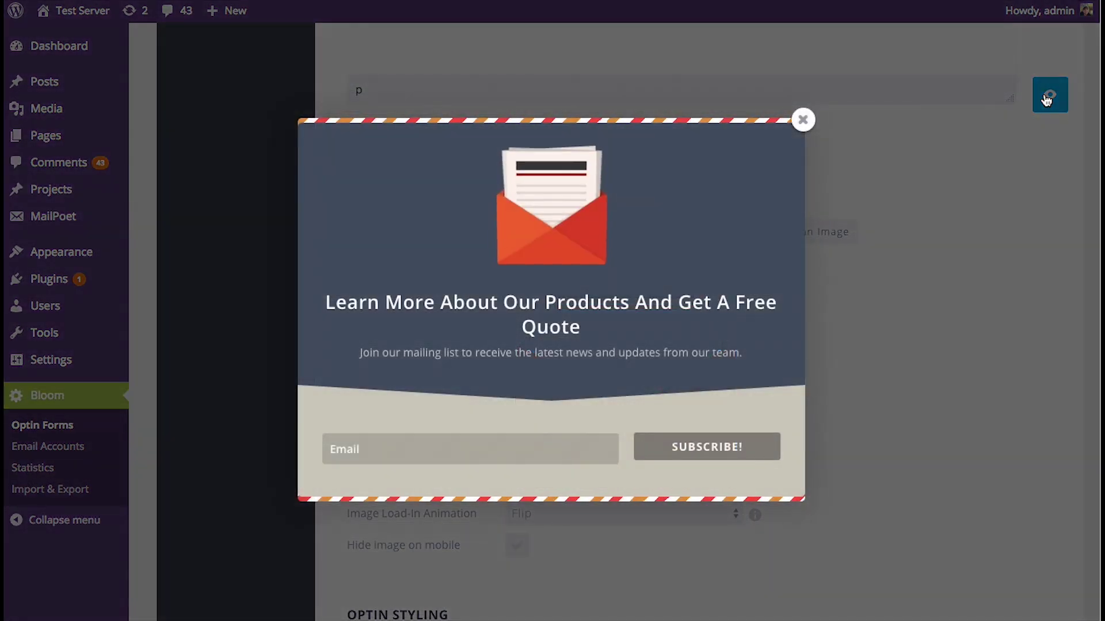
{"action": "left_click", "coordinate": [802, 120]}
- Set the copied optin to display on pages instead of posts in its display settings
{"action": "scroll", "coordinate": [978, 253], "scroll_direction": "down", "scroll_amount": 5}
{"action": "scroll", "coordinate": [1008, 282], "scroll_direction": "down", "scroll_amount": 15}
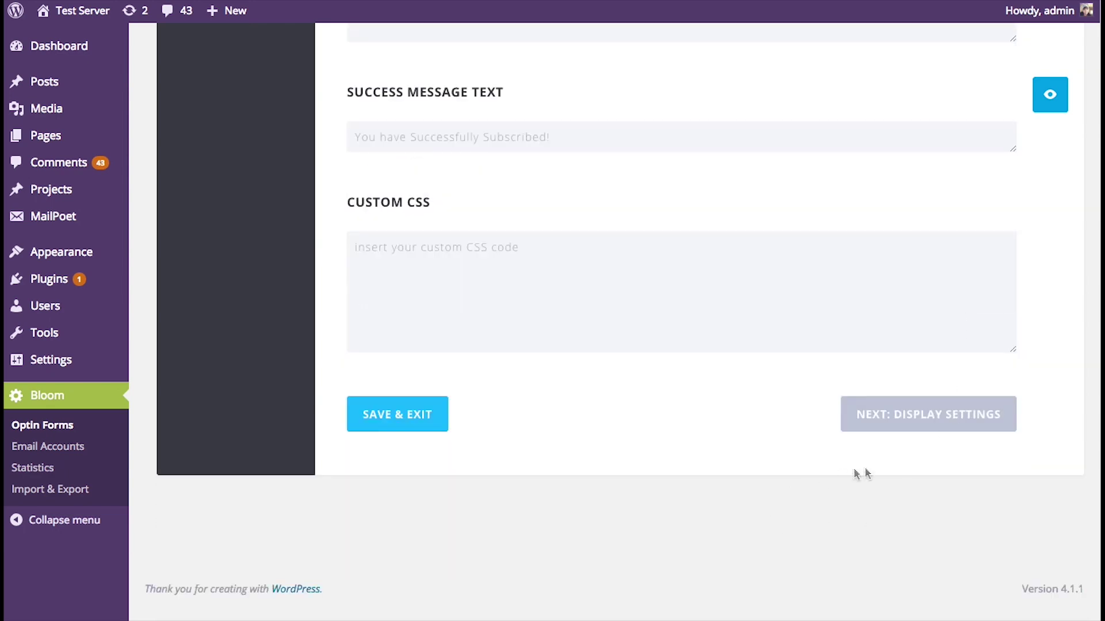
{"action": "left_click", "coordinate": [921, 415]}
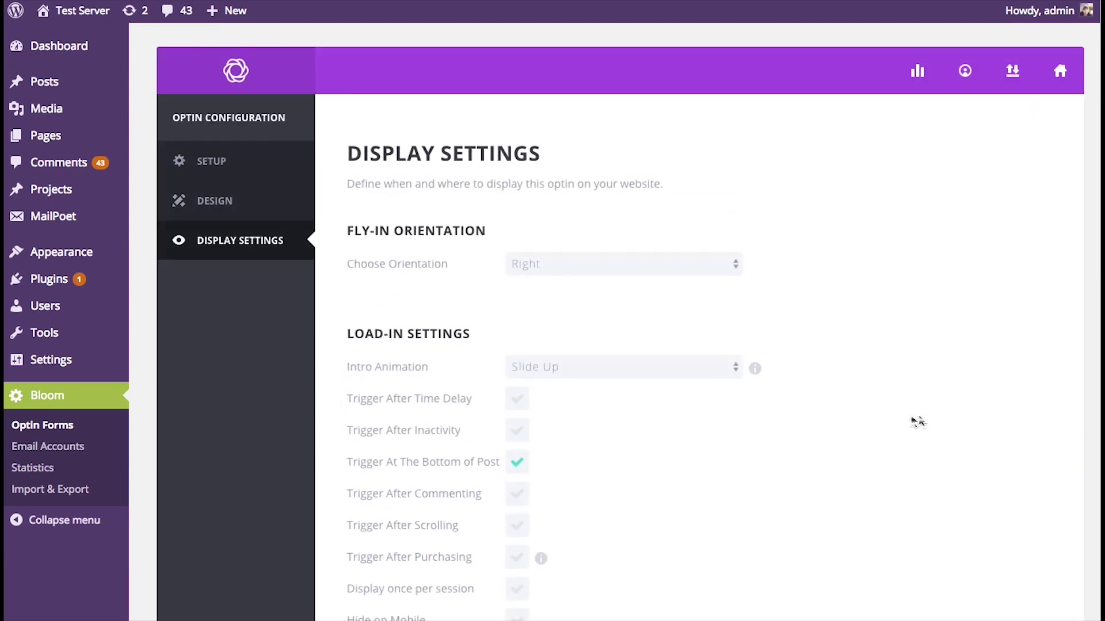
{"action": "scroll", "coordinate": [875, 449], "scroll_direction": "down", "scroll_amount": 8}
{"action": "scroll", "coordinate": [633, 420], "scroll_direction": "down", "scroll_amount": 1}
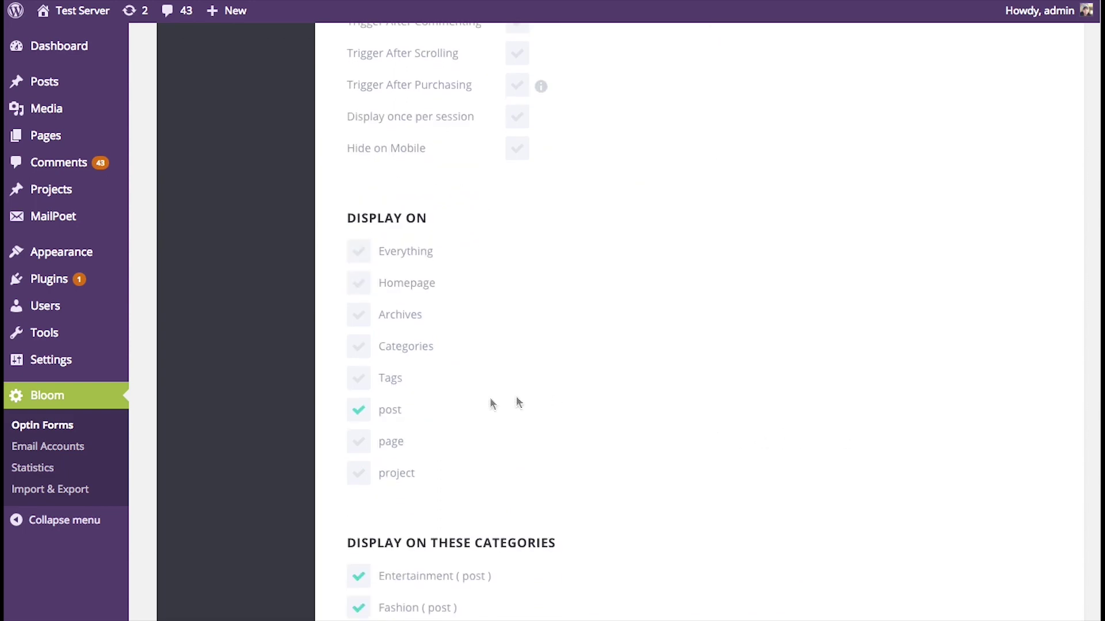
{"action": "left_click", "coordinate": [359, 410]}
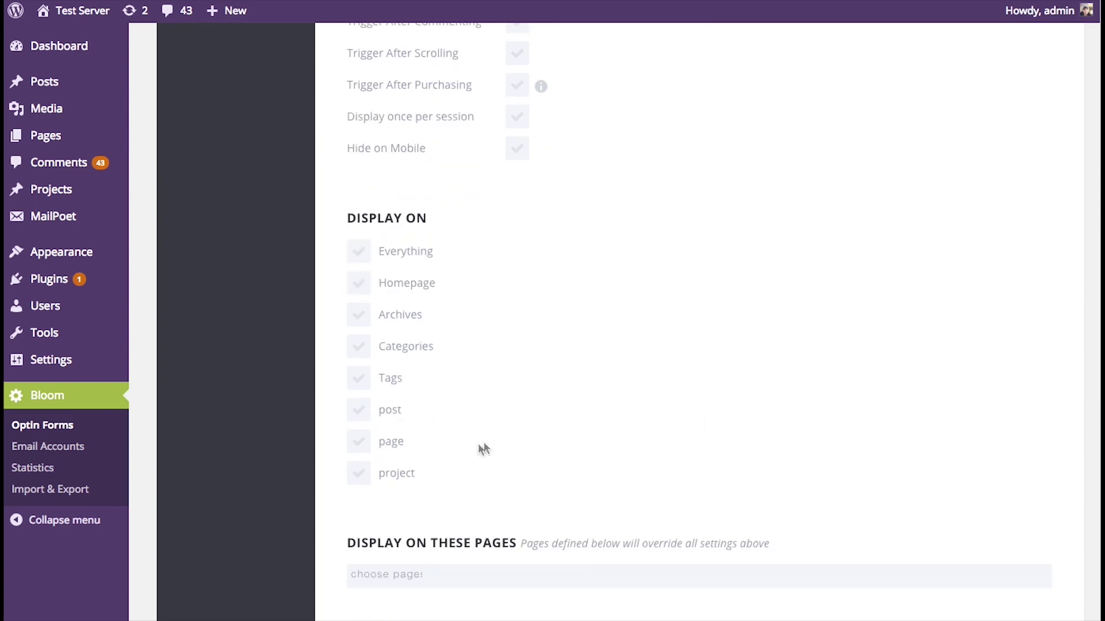
{"action": "left_click", "coordinate": [360, 443]}
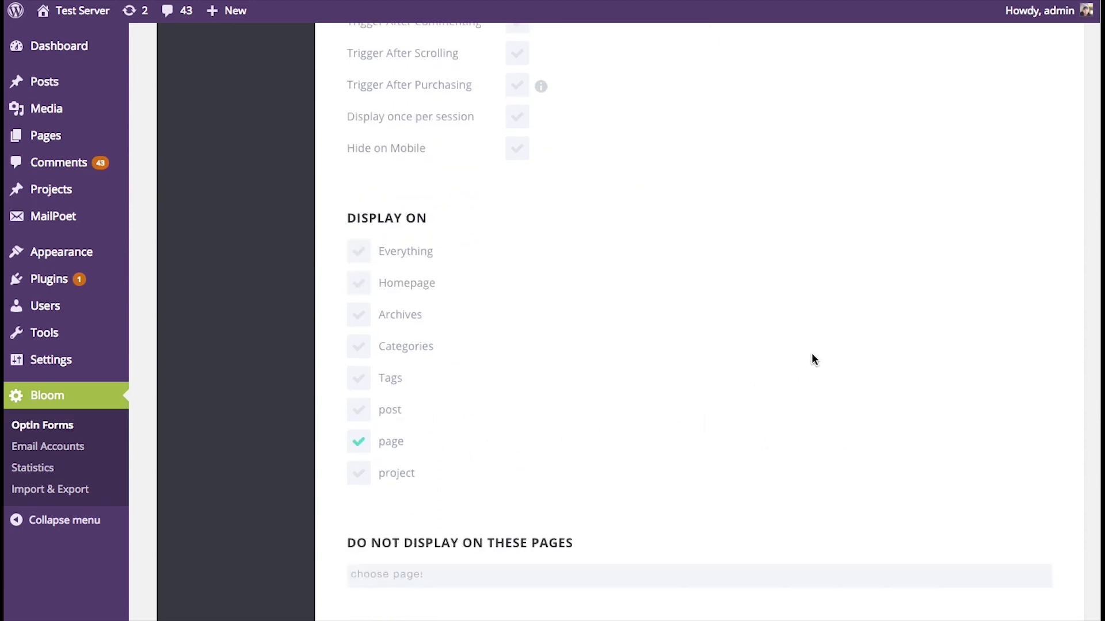
- Replace the bottom-of-post trigger with a time delay of 10 seconds, and save and exit the optin
{"action": "scroll", "coordinate": [811, 357], "scroll_direction": "up", "scroll_amount": 7}
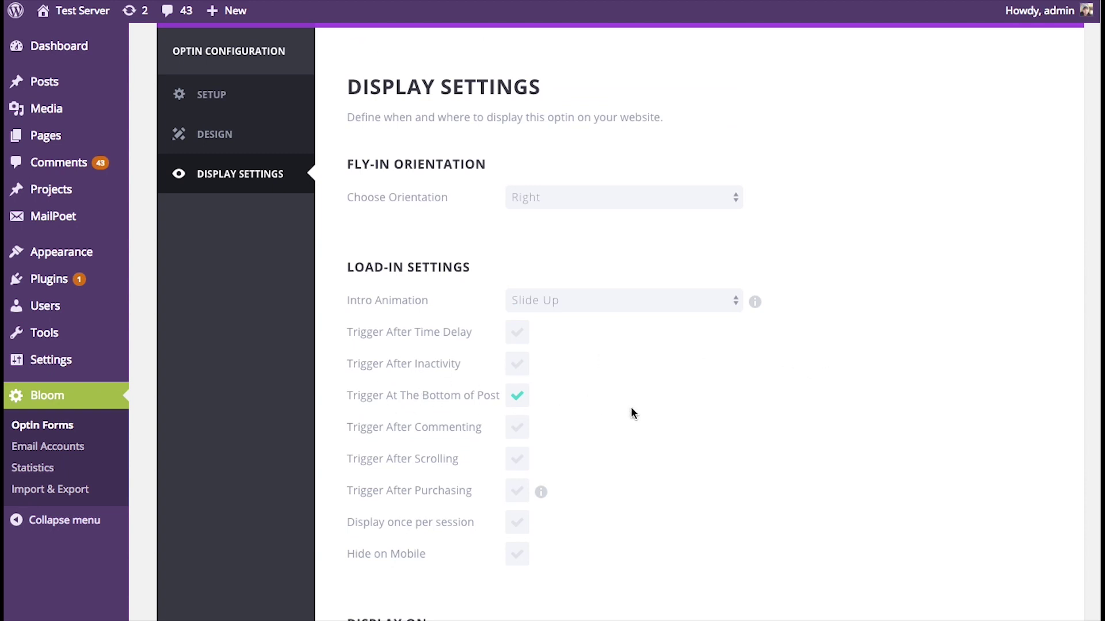
{"action": "left_click", "coordinate": [514, 402]}
{"action": "left_click", "coordinate": [516, 333]}
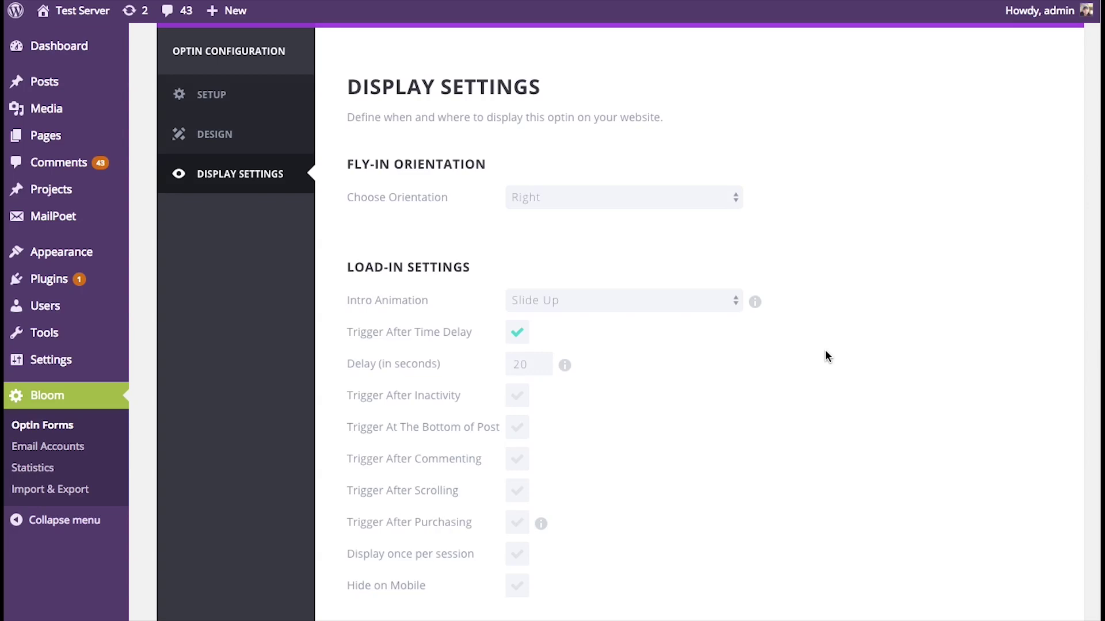
{"action": "double_click", "coordinate": [538, 368]}
{"action": "type", "text": "10"}
{"action": "scroll", "coordinate": [748, 391], "scroll_direction": "down", "scroll_amount": 15}
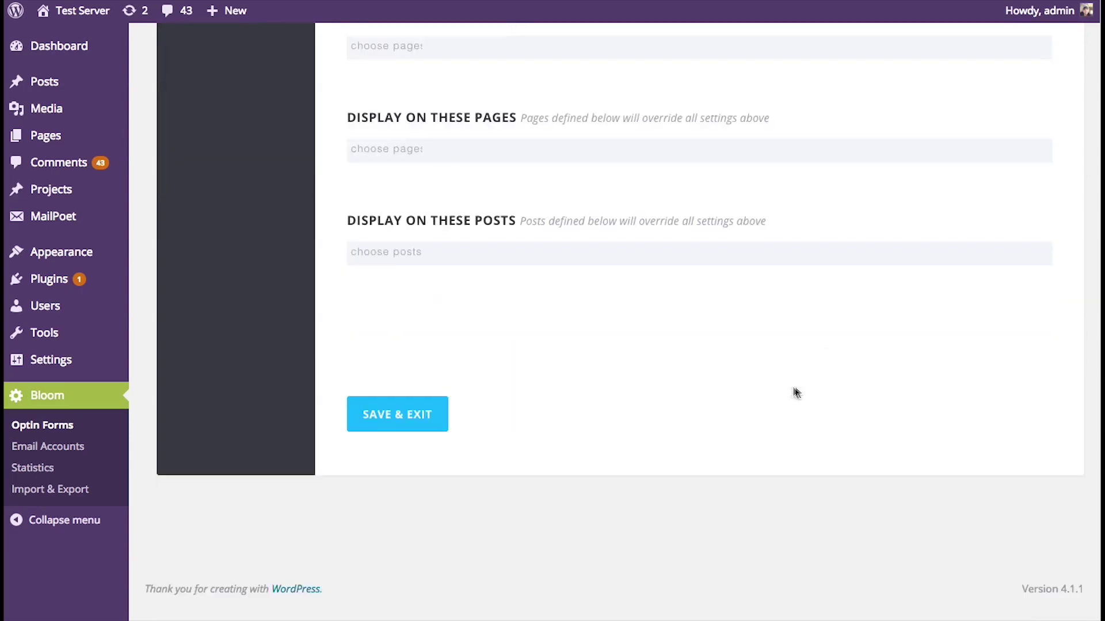
{"action": "left_click", "coordinate": [419, 416]}
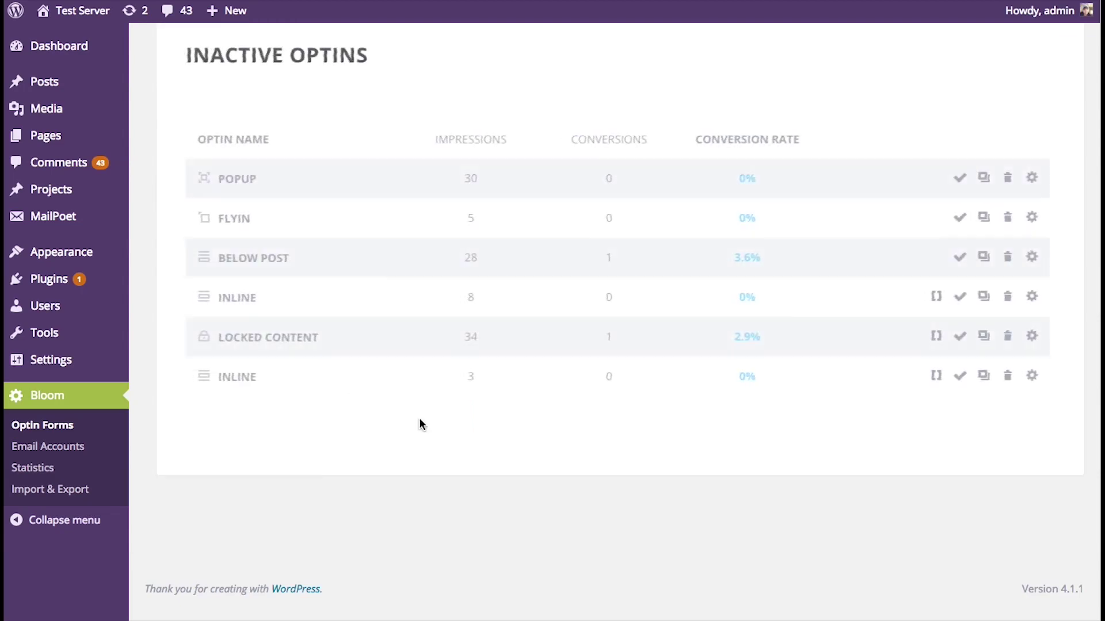
- Visit the live homepage, browse it until the time-delayed fly-in shows, and close the fly-in
{"action": "scroll", "coordinate": [419, 424], "scroll_direction": "up", "scroll_amount": 8}
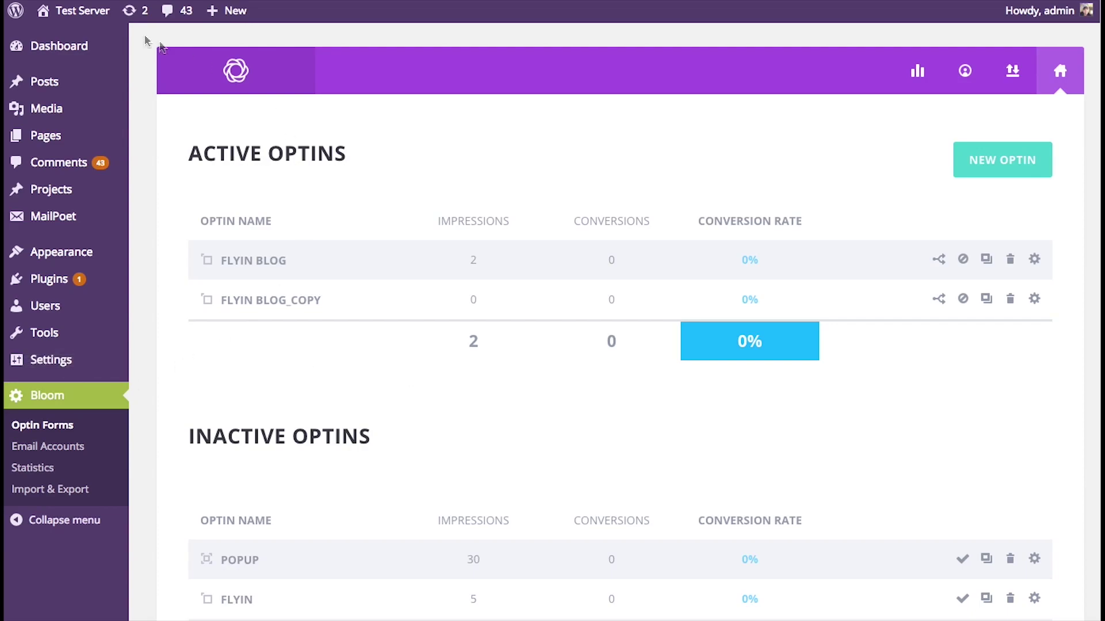
{"action": "left_click", "coordinate": [91, 16]}
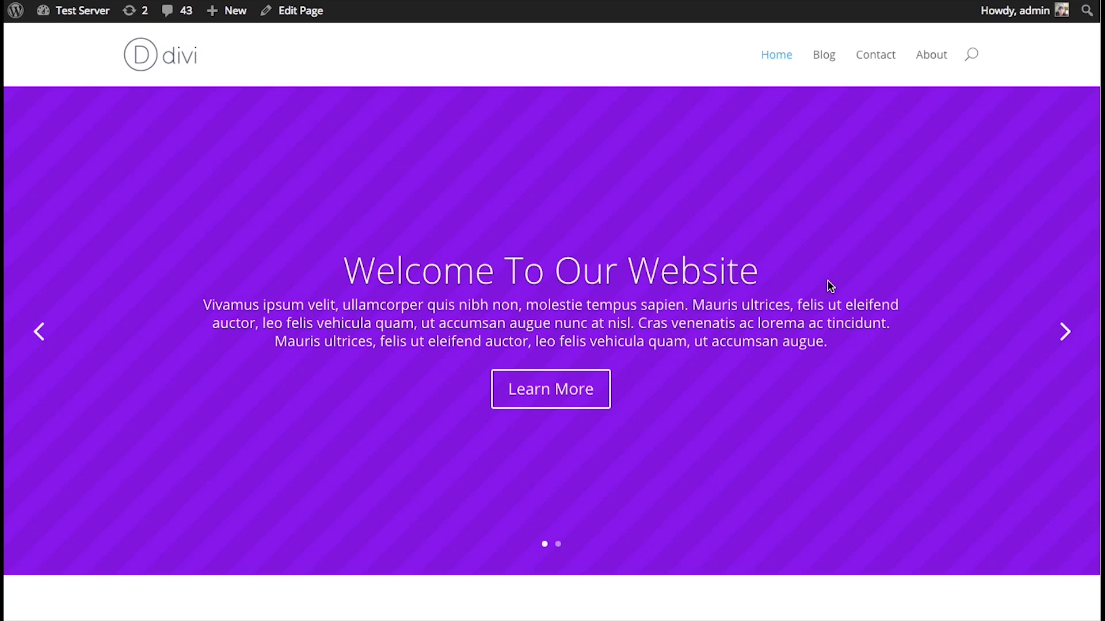
{"action": "scroll", "coordinate": [830, 286], "scroll_direction": "down", "scroll_amount": 15}
{"action": "scroll", "coordinate": [880, 286], "scroll_direction": "down", "scroll_amount": 15}
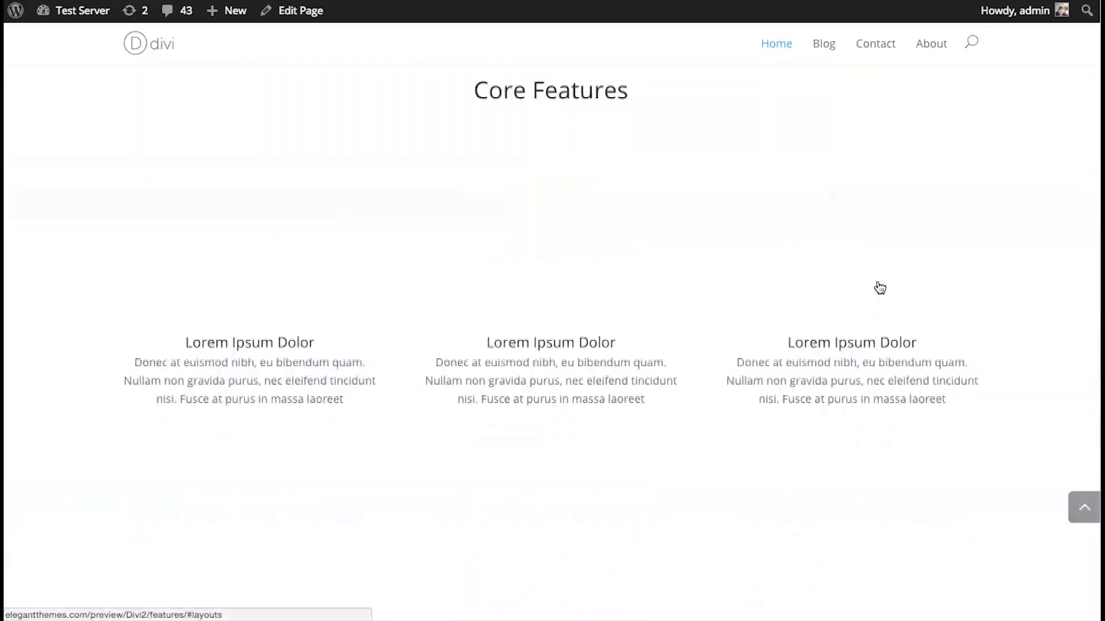
{"action": "scroll", "coordinate": [879, 288], "scroll_direction": "down", "scroll_amount": 15}
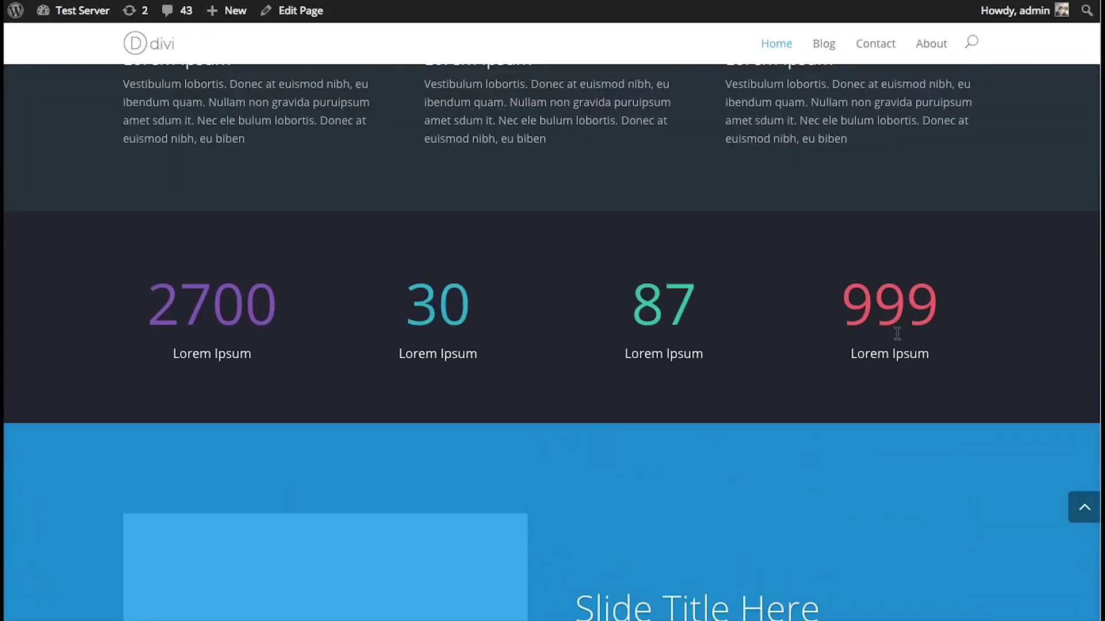
{"action": "scroll", "coordinate": [896, 333], "scroll_direction": "up", "scroll_amount": 15}
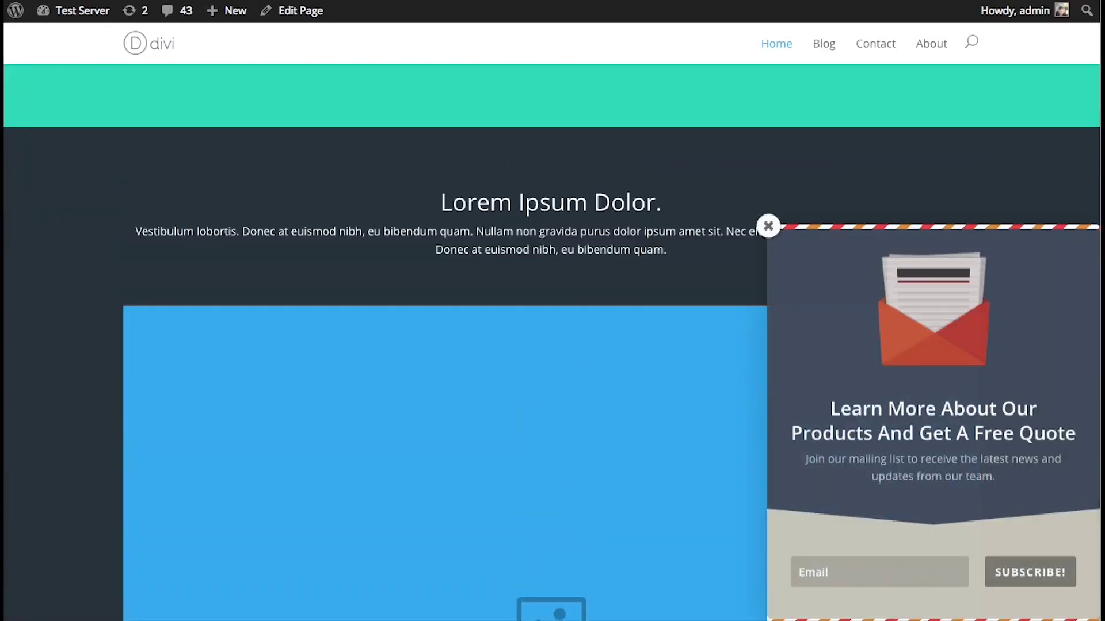
{"action": "left_click", "coordinate": [768, 226]}
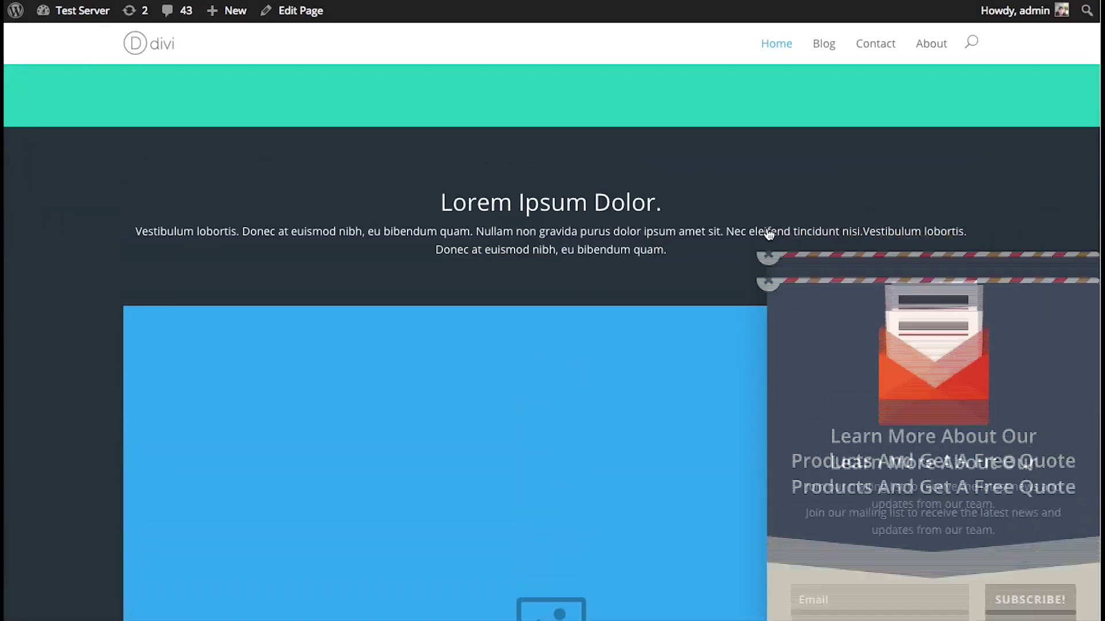
- Open the blog post "Meet The Car Of The Future" and check its fly-in at the comments
{"action": "left_click", "coordinate": [823, 45]}
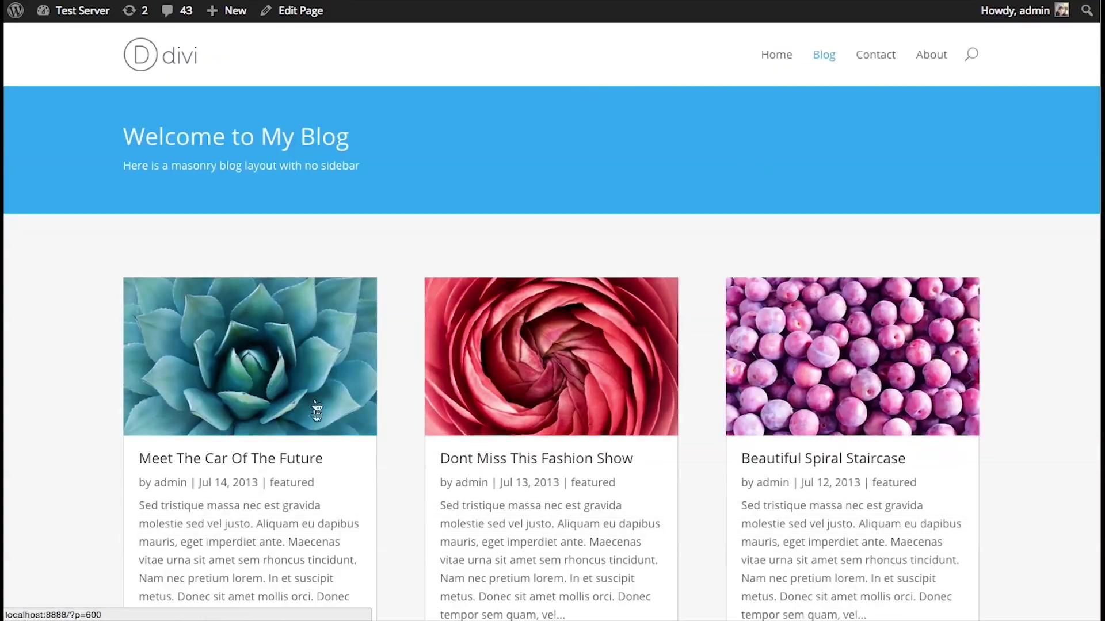
{"action": "left_click", "coordinate": [299, 458]}
{"action": "scroll", "coordinate": [777, 343], "scroll_direction": "down", "scroll_amount": 10}
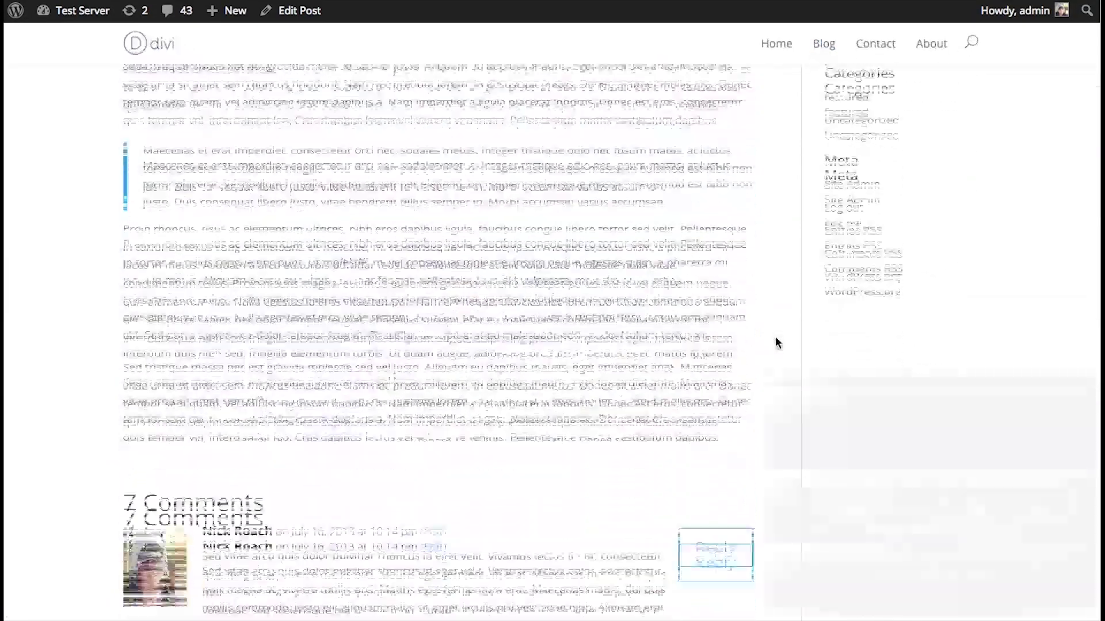
{"action": "scroll", "coordinate": [777, 344], "scroll_direction": "down", "scroll_amount": 6}
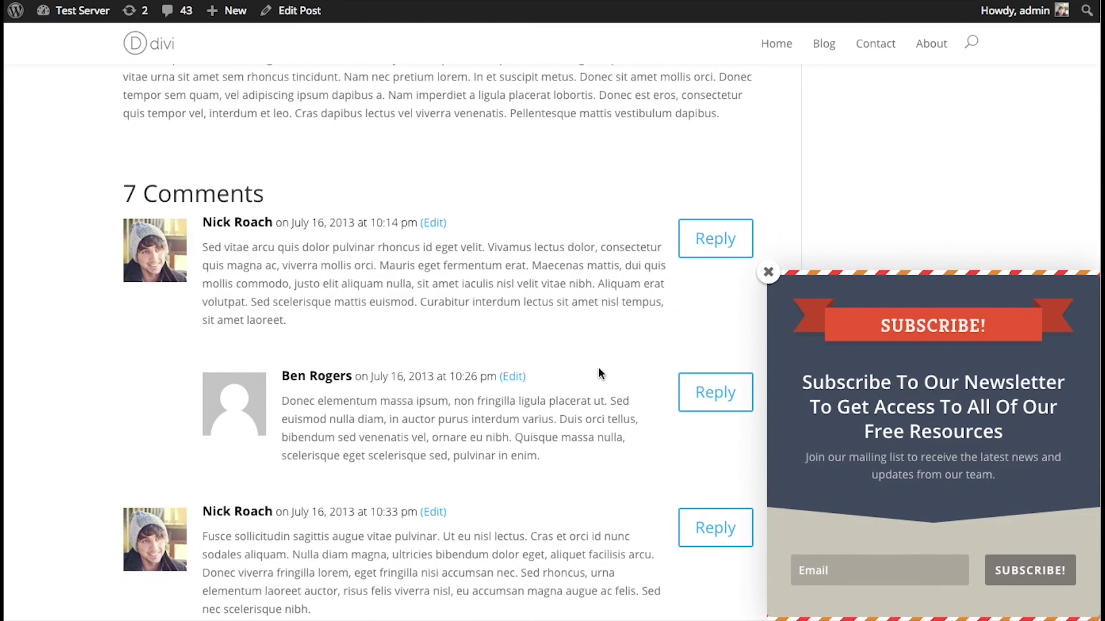